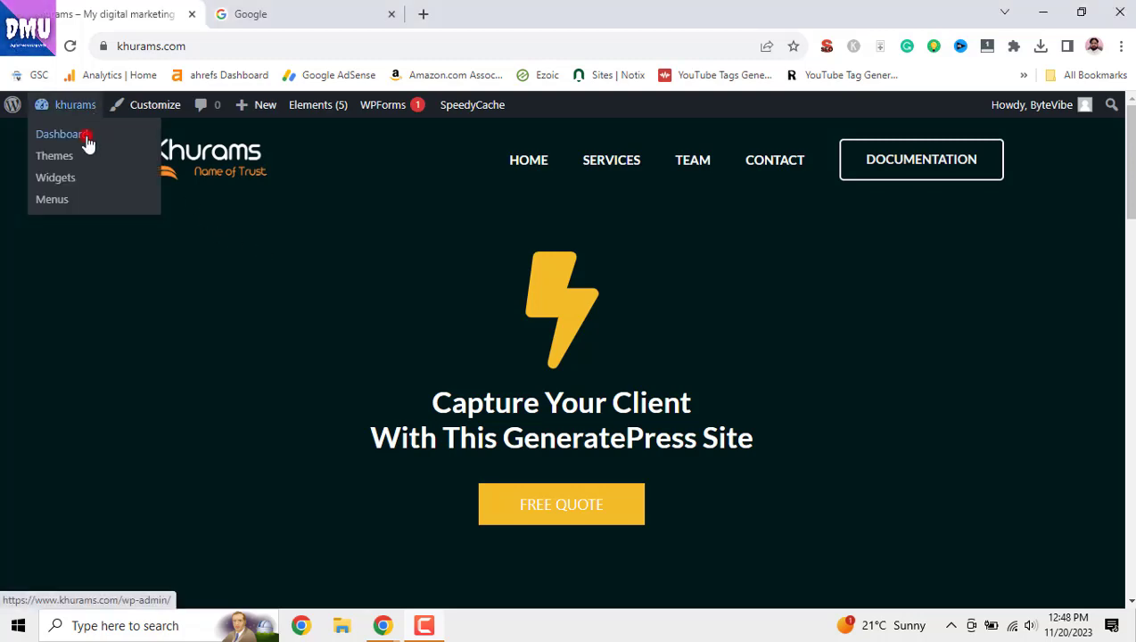
From the khurams admin dashboard, open the GeneratePress theme options page via Appearance.
click(82, 136)
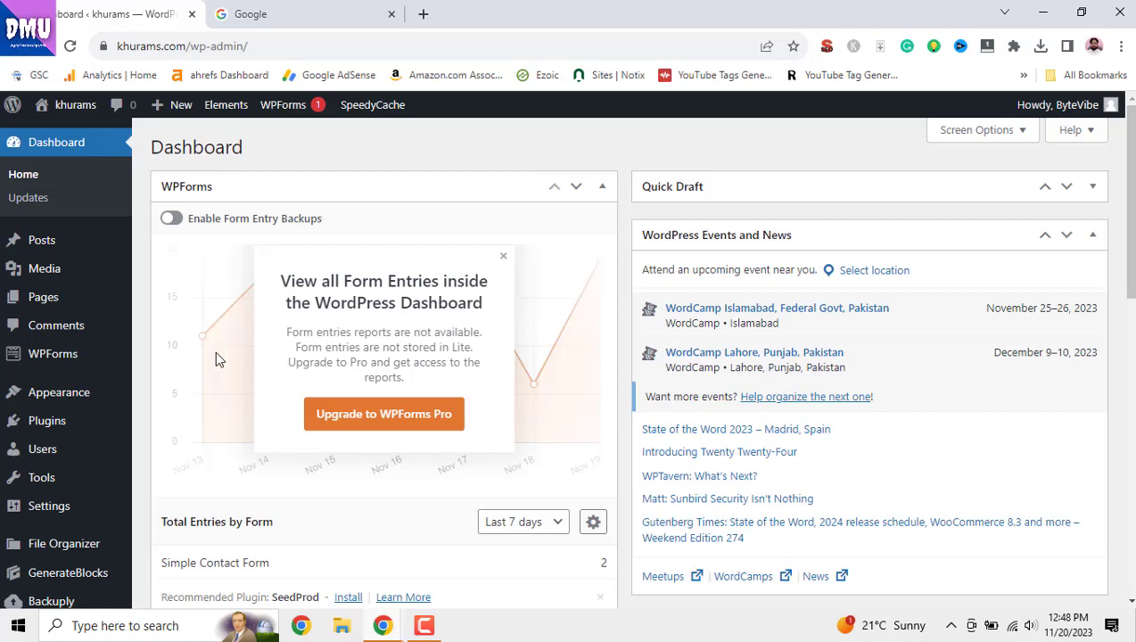
mouse_move(76, 402)
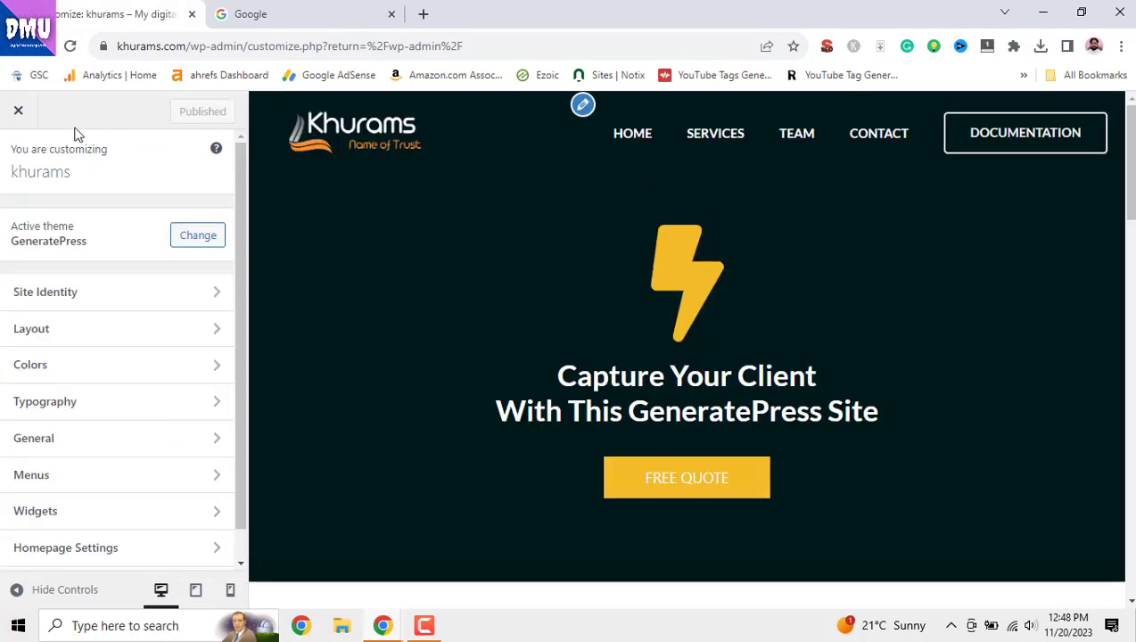
click(18, 109)
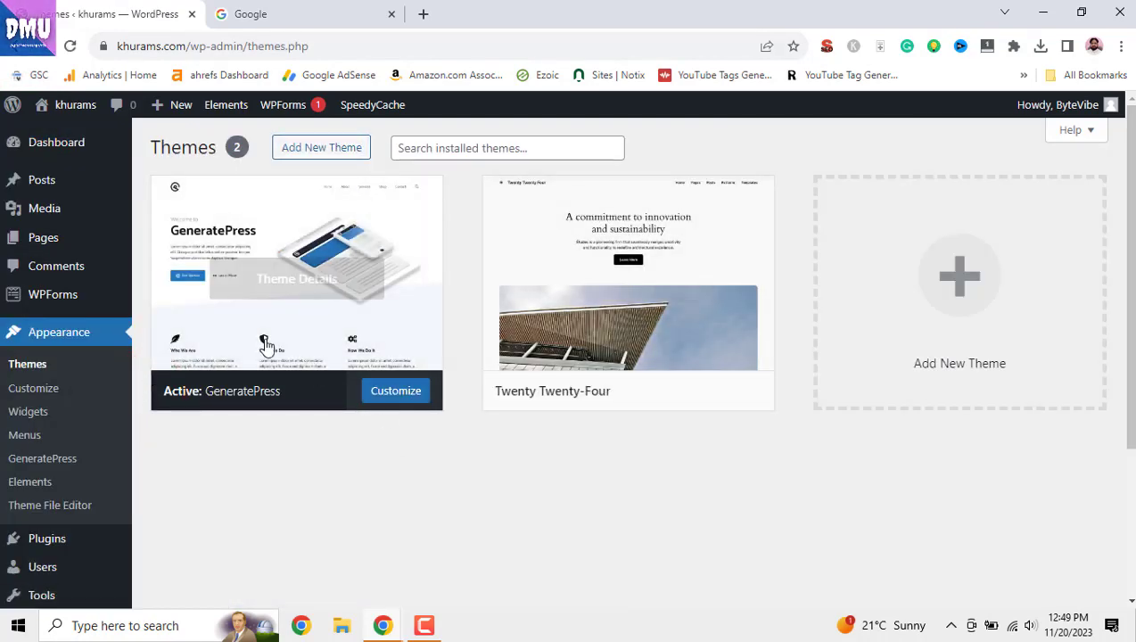
click(71, 459)
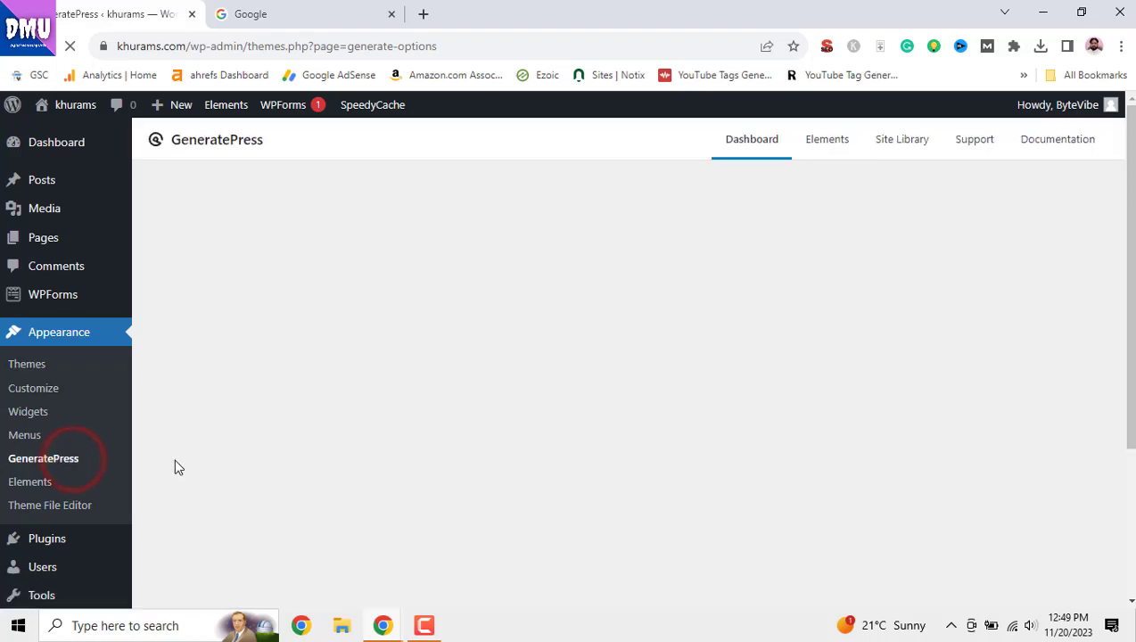
Open the GeneratePress Site Library, then open the live khurams site in a new tab.
click(895, 141)
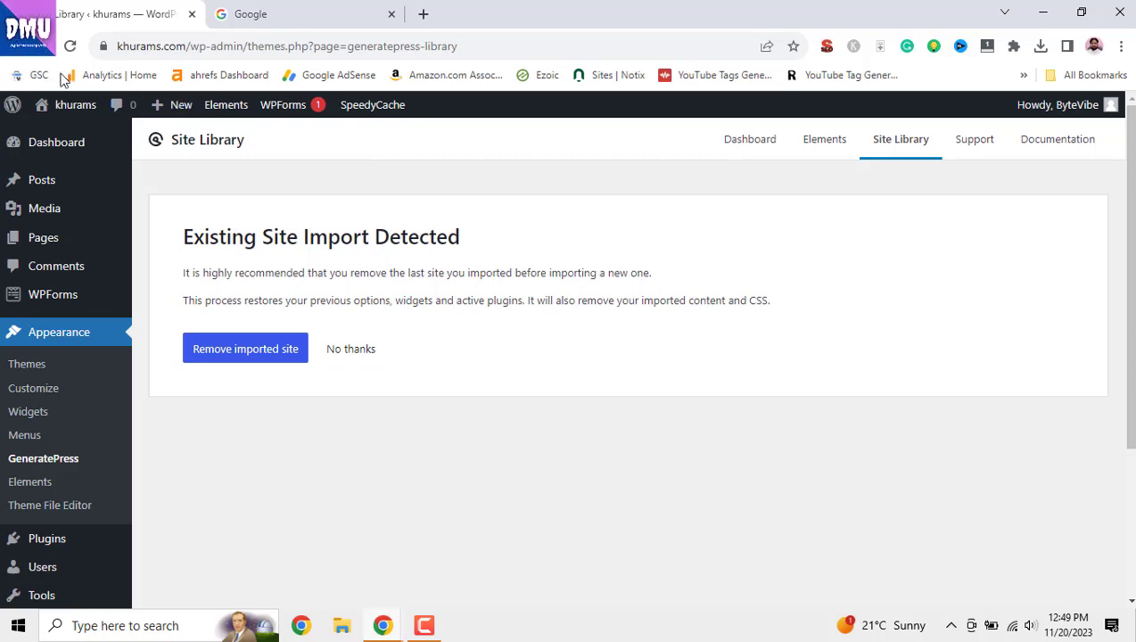
mouse_move(67, 107)
right_click(70, 137)
click(106, 143)
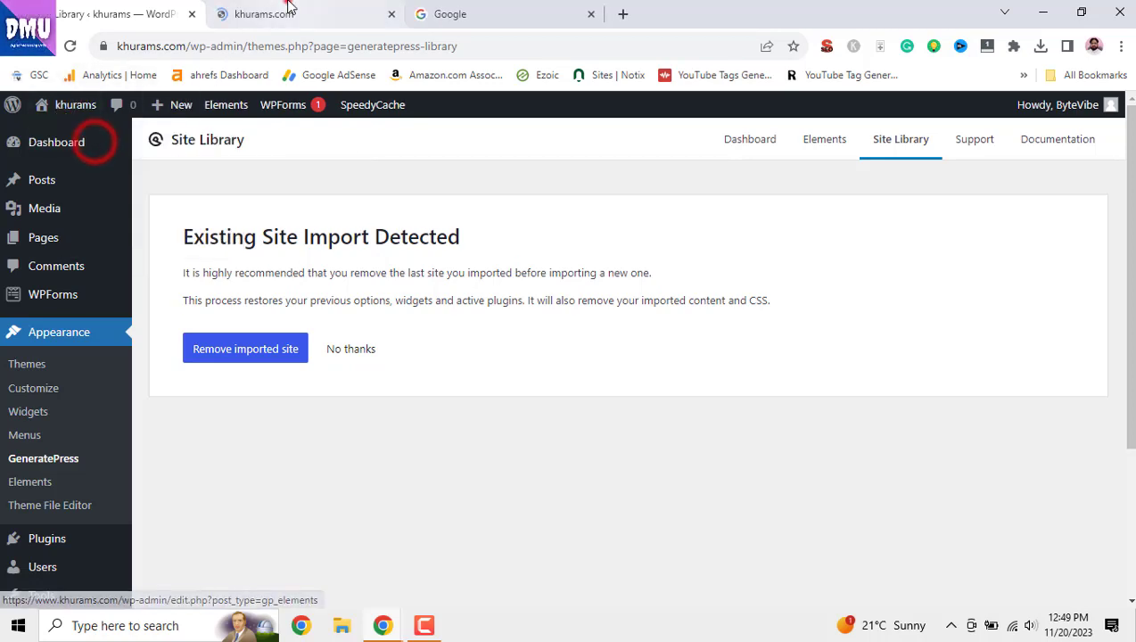
click(286, 13)
Review the live homepage, then return to the Site Library admin tab.
scroll(892, 303, down, 5)
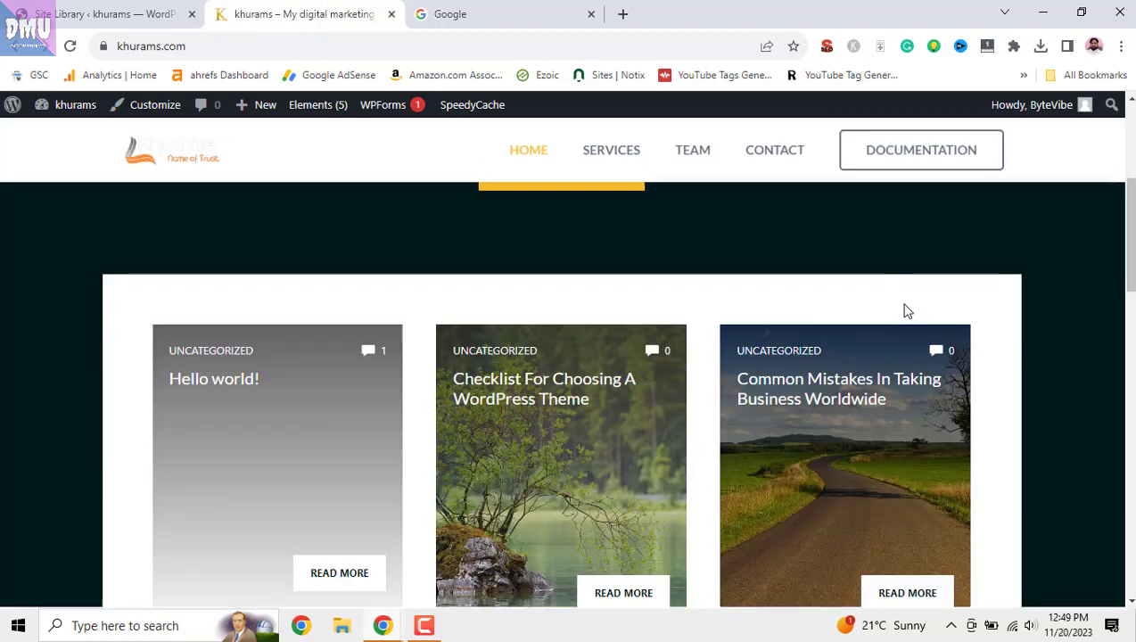
scroll(906, 312, down, 4)
scroll(905, 321, down, 4)
scroll(908, 328, down, 4)
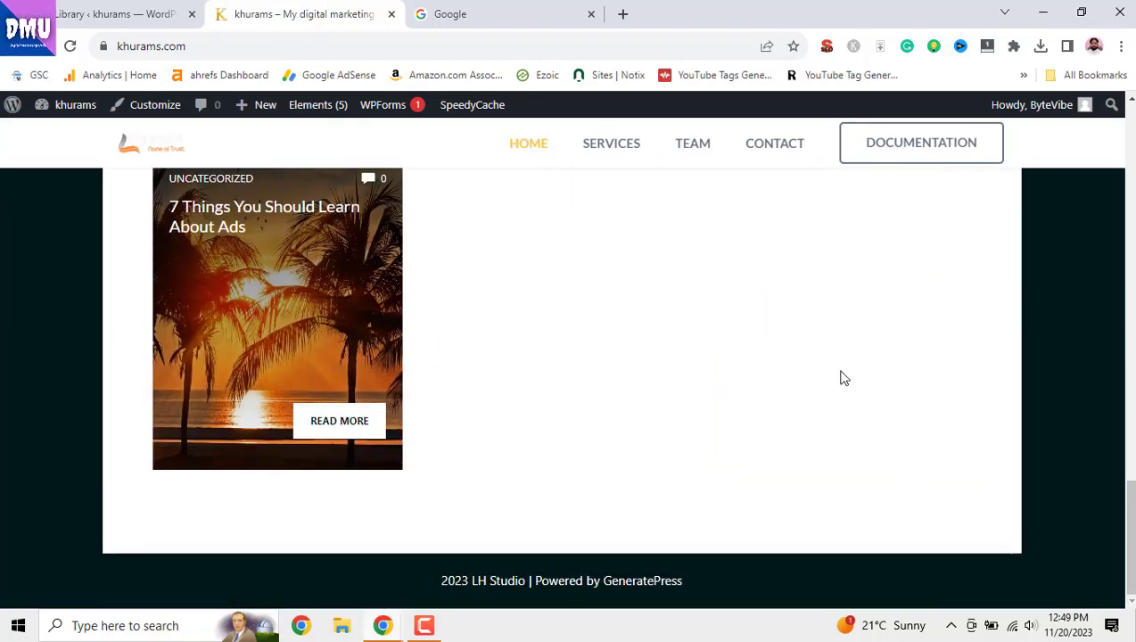
scroll(820, 382, up, 5)
scroll(821, 382, up, 4)
scroll(785, 356, up, 6)
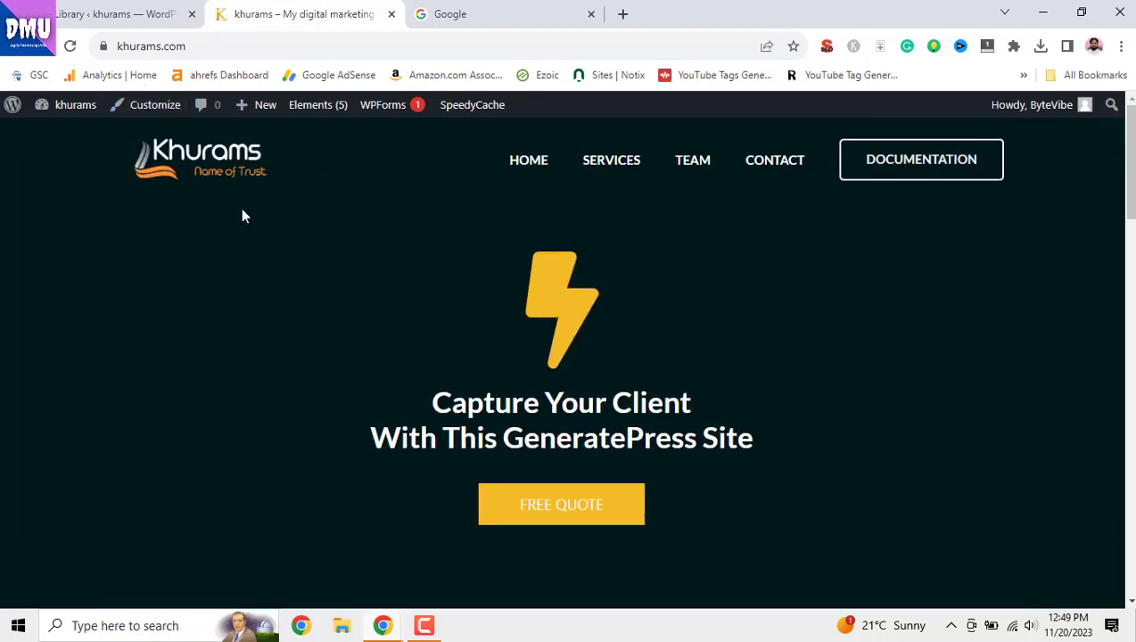
click(125, 14)
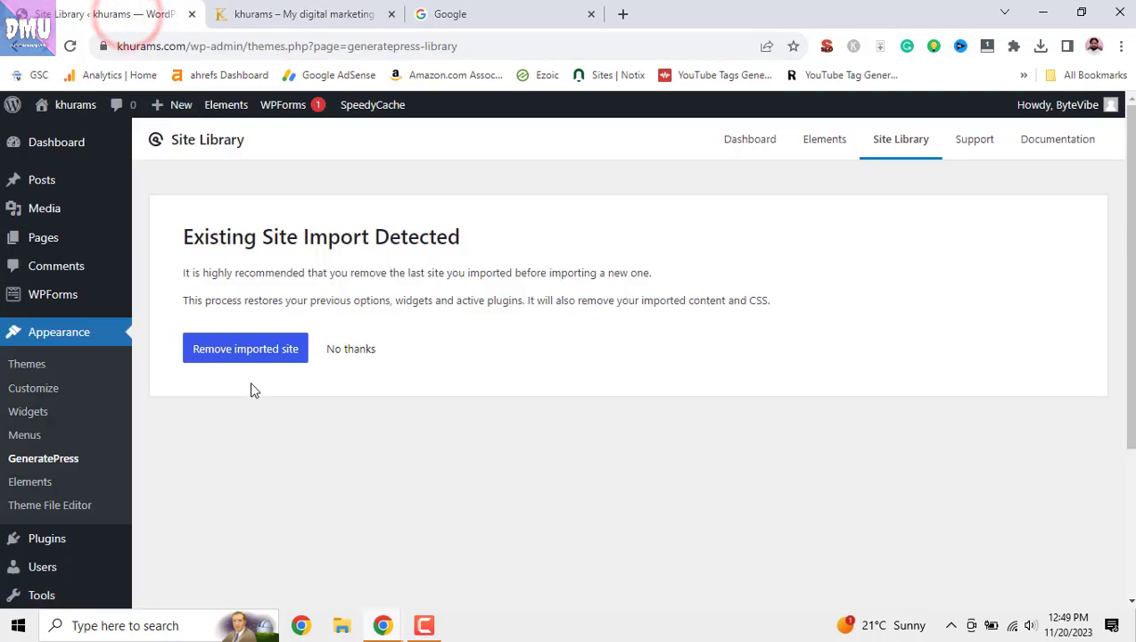
Remove the previously imported site, reload the live site to confirm the reset, and return to Site Library.
click(259, 361)
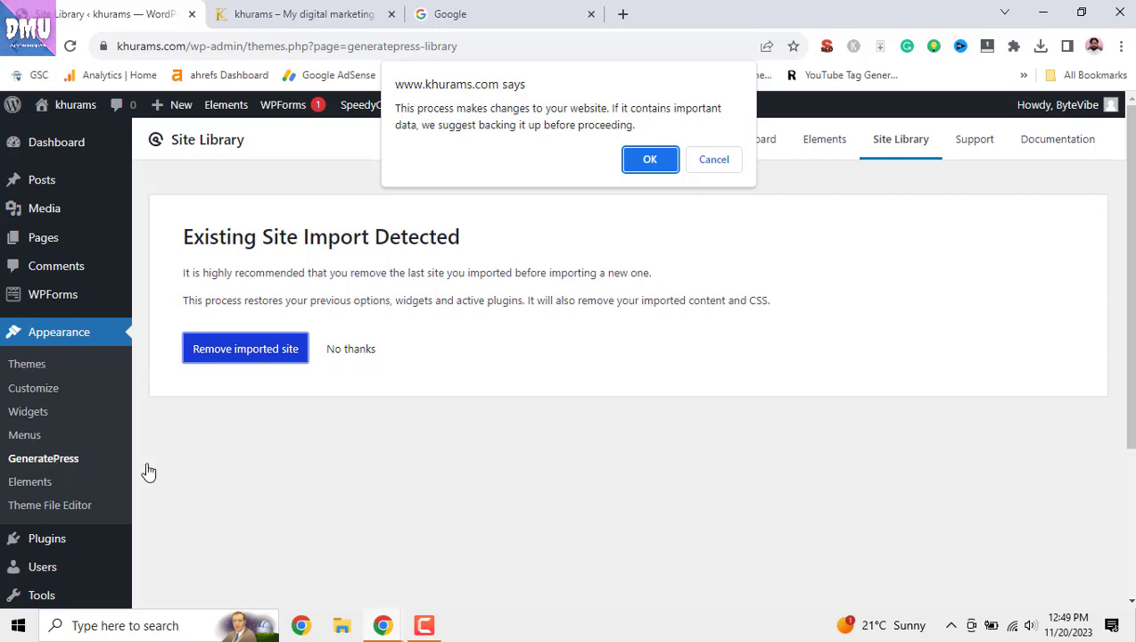
click(650, 159)
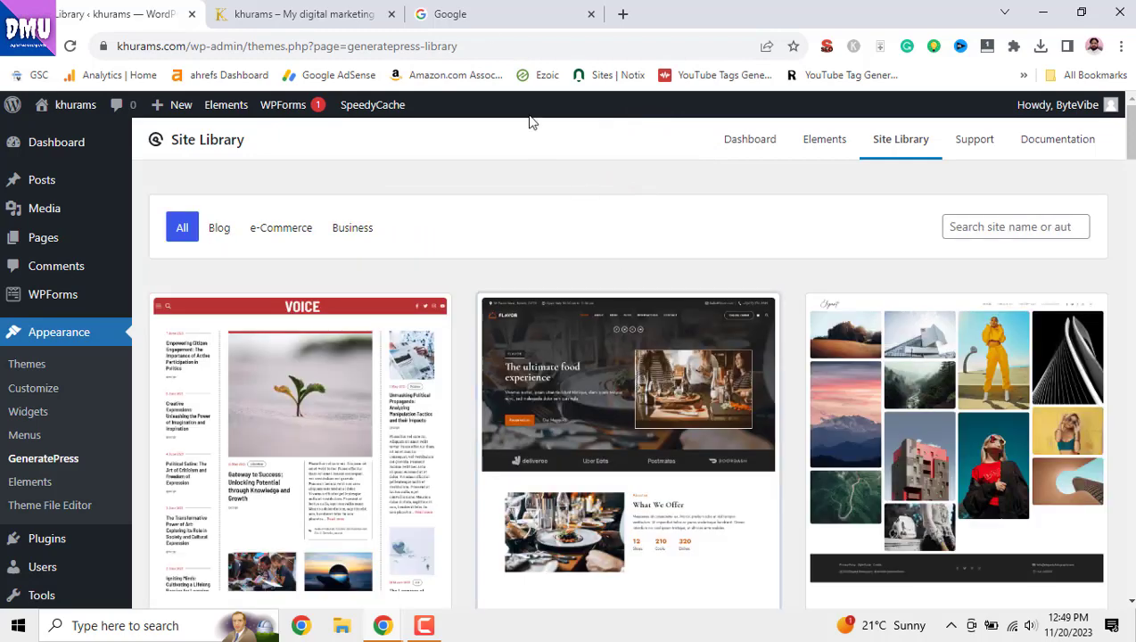
click(479, 14)
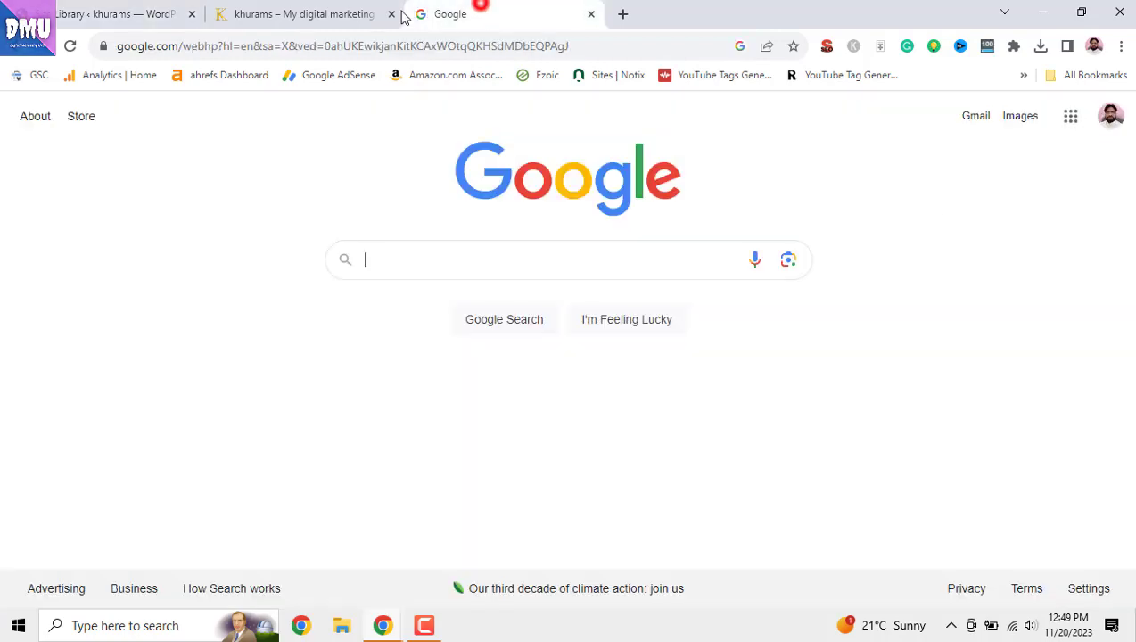
key(ctrl+shift+Tab)
click(70, 46)
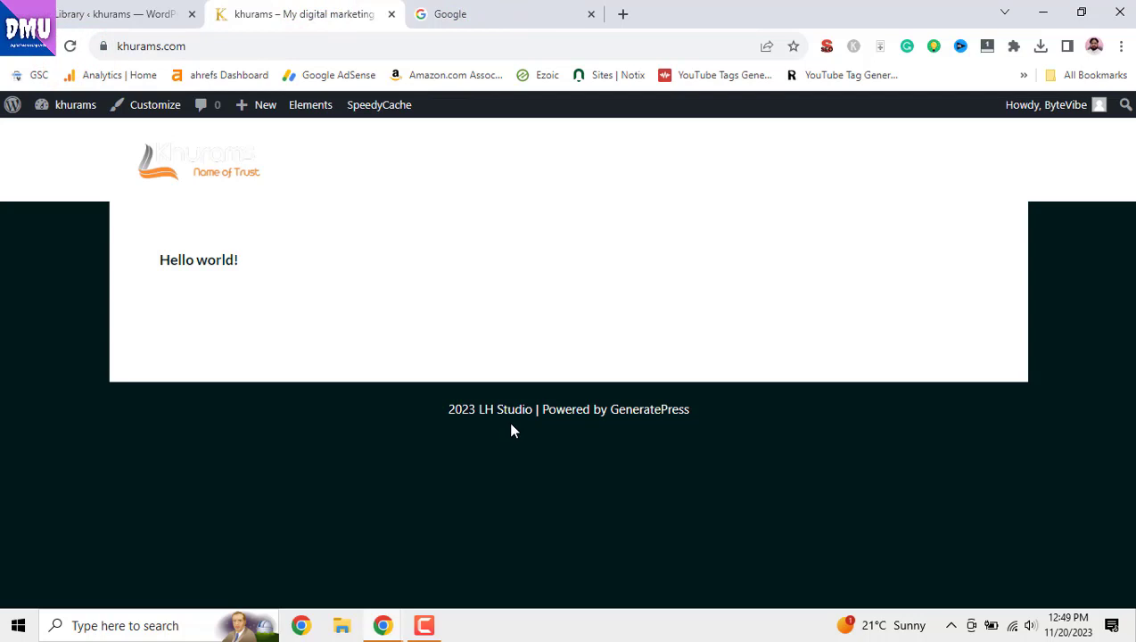
click(134, 16)
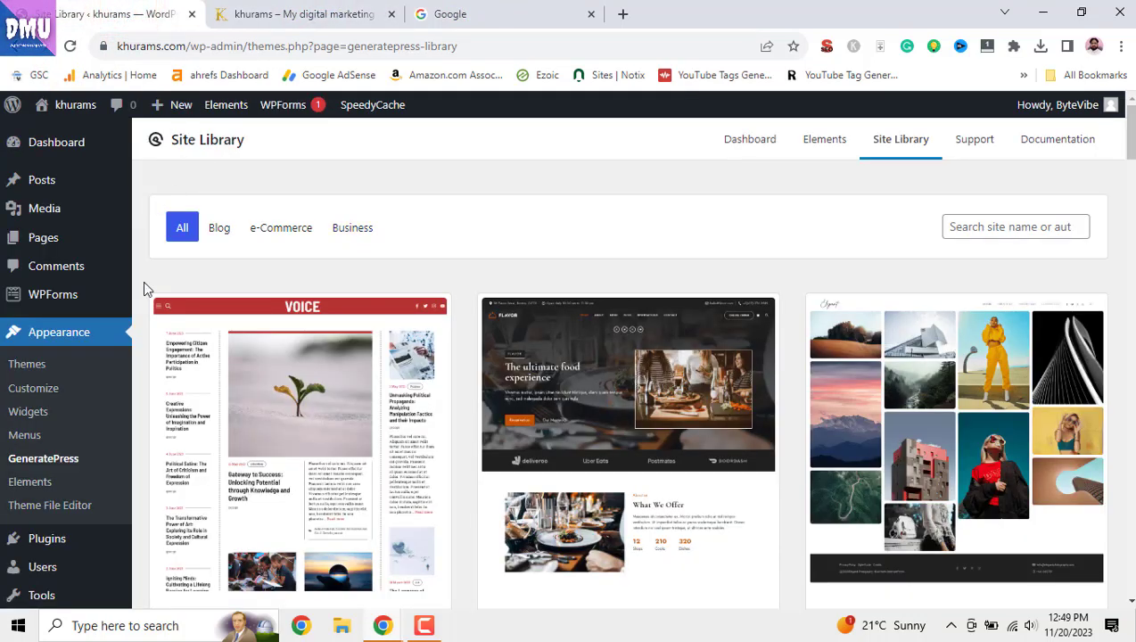
Scroll the Site Library and open the Marketer starter site preview.
scroll(627, 383, down, 3)
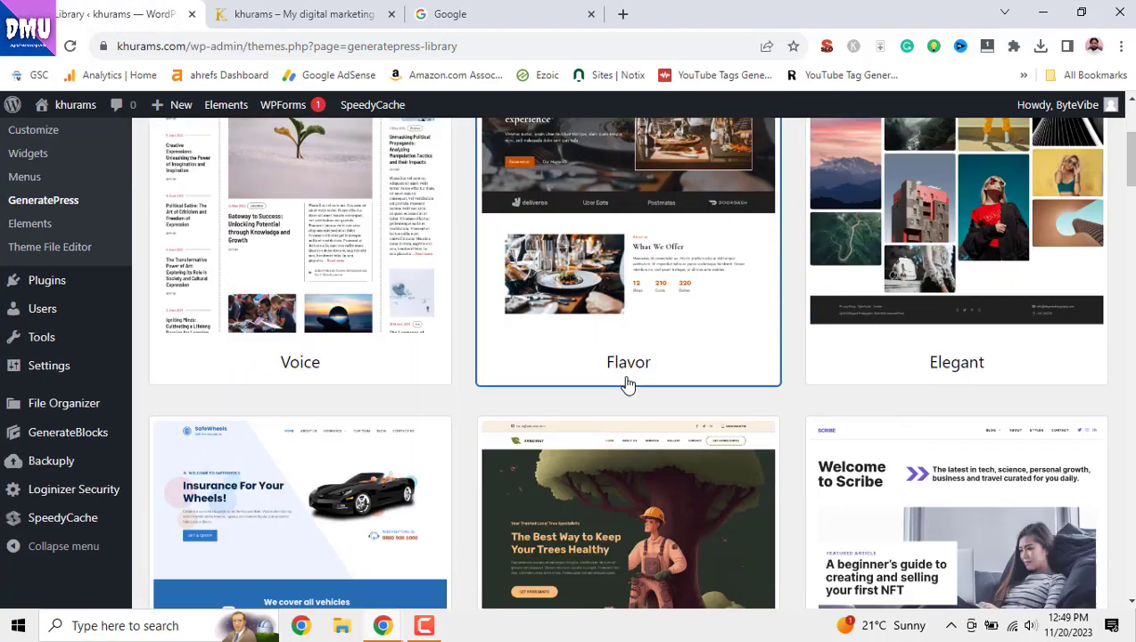
scroll(628, 384, down, 3)
scroll(628, 384, down, 5)
scroll(628, 384, down, 3)
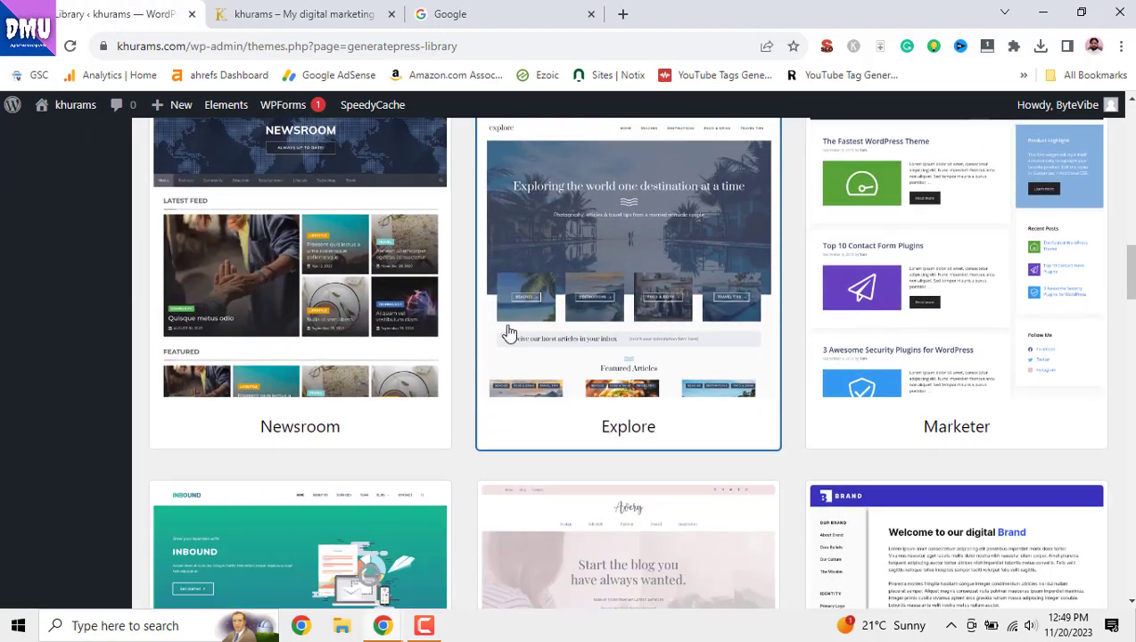
click(911, 428)
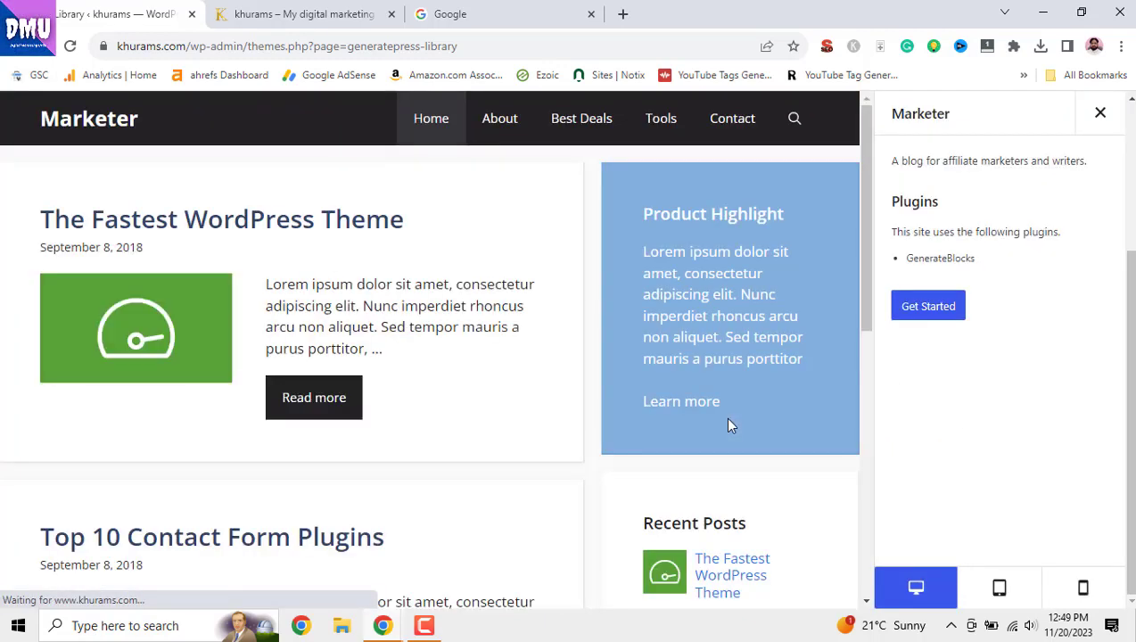
Review the Marketer preview and its required plugin, GenerateBlocks.
scroll(727, 425, down, 2)
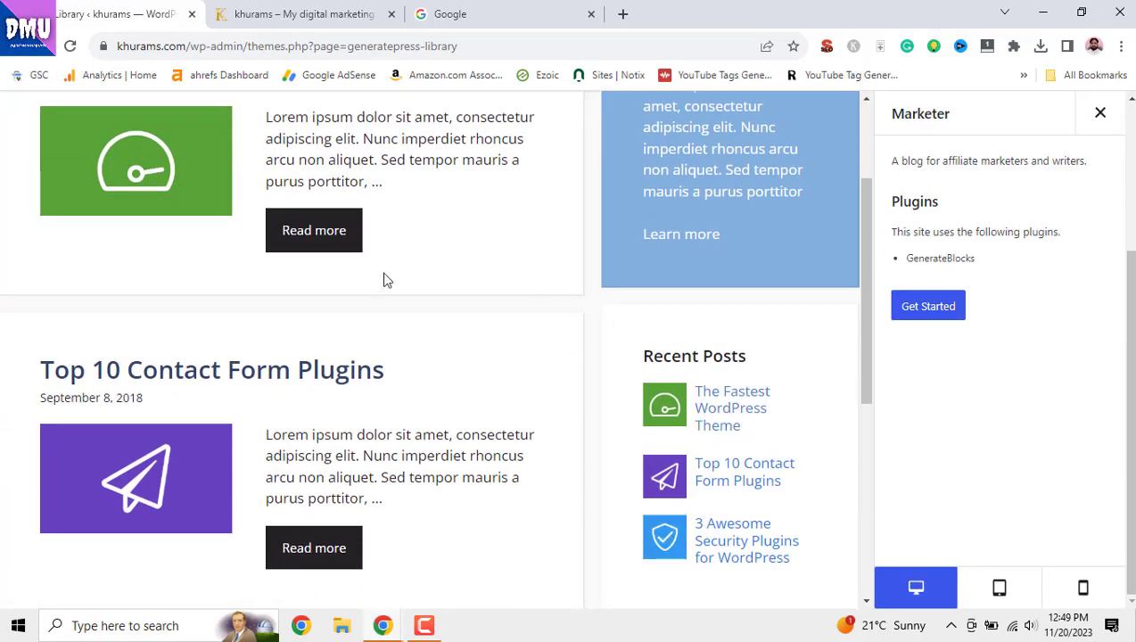
scroll(385, 473, down, 3)
scroll(385, 476, down, 2)
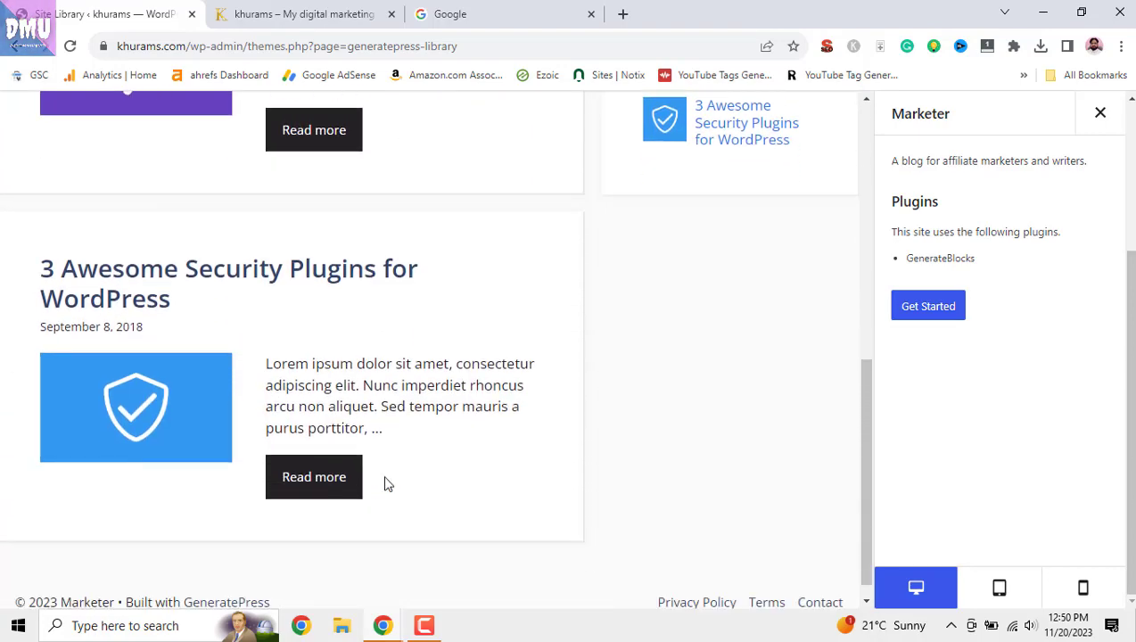
scroll(385, 484, up, 3)
scroll(386, 485, up, 2)
scroll(385, 484, up, 2)
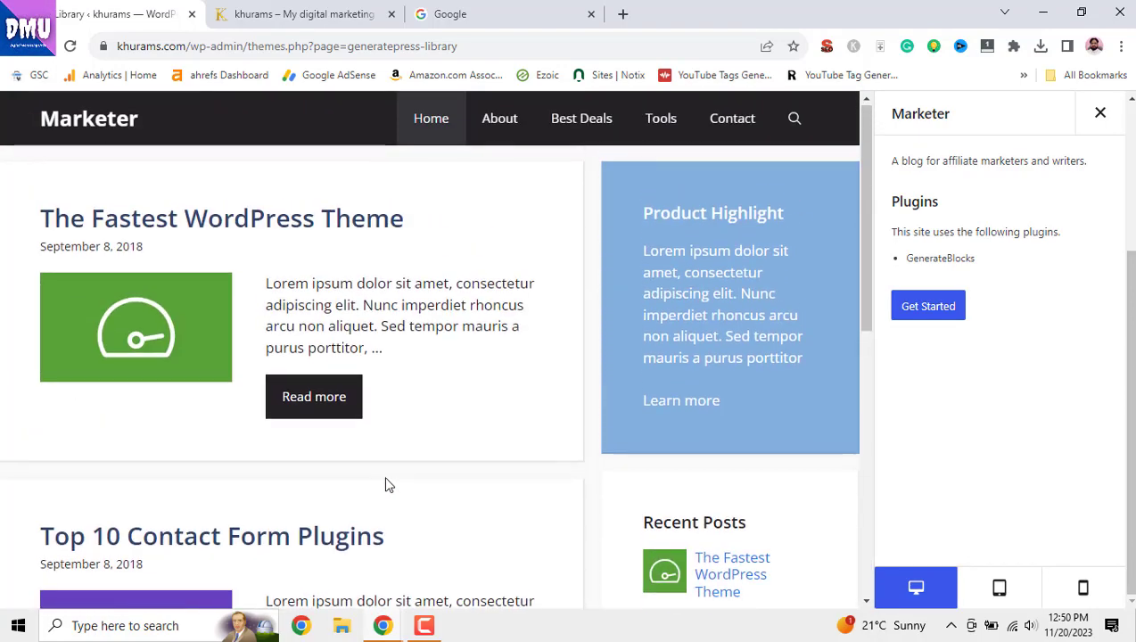
scroll(393, 479, down, 5)
scroll(393, 480, down, 2)
scroll(393, 480, up, 3)
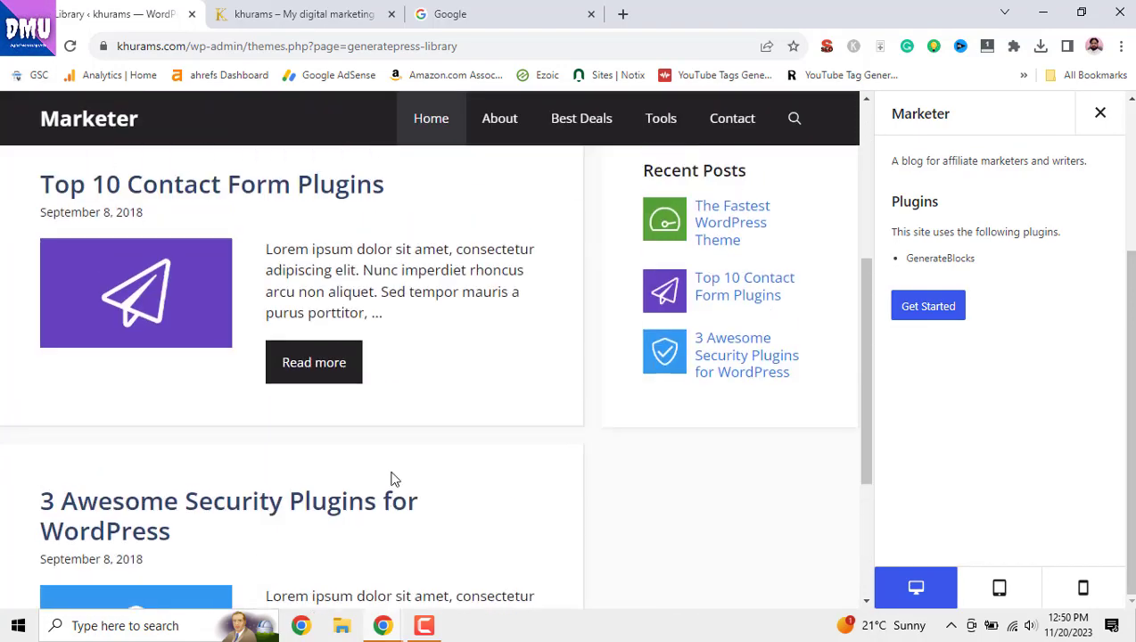
scroll(392, 479, up, 4)
scroll(740, 386, down, 3)
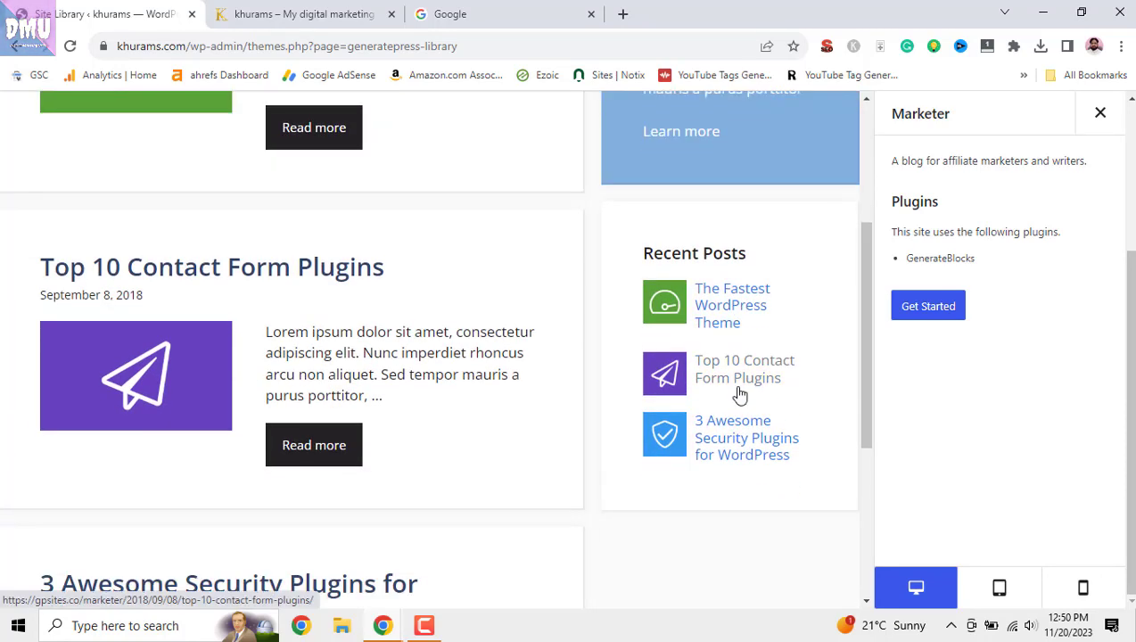
scroll(740, 390, up, 3)
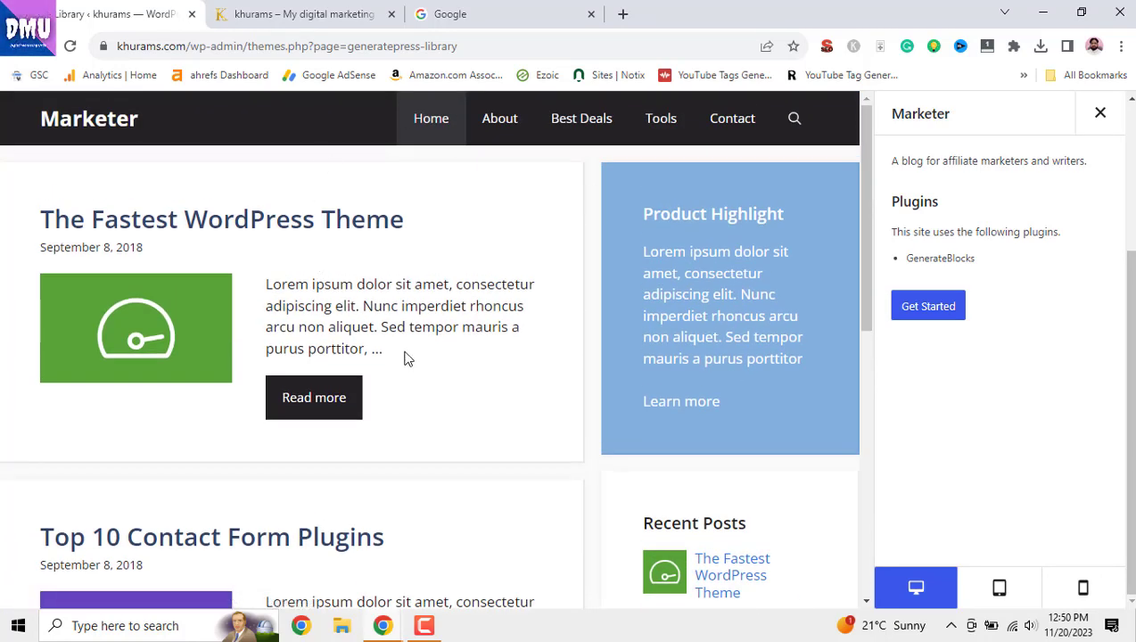
scroll(402, 352, down, 2)
scroll(269, 445, down, 3)
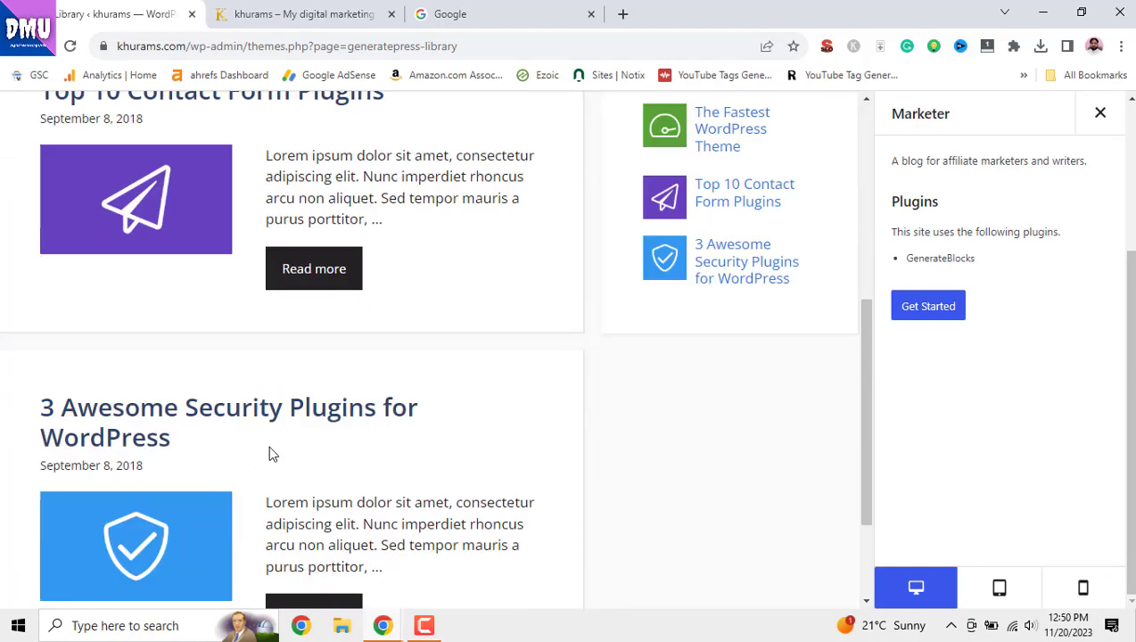
scroll(400, 449, down, 2)
scroll(611, 345, up, 6)
scroll(699, 285, up, 1)
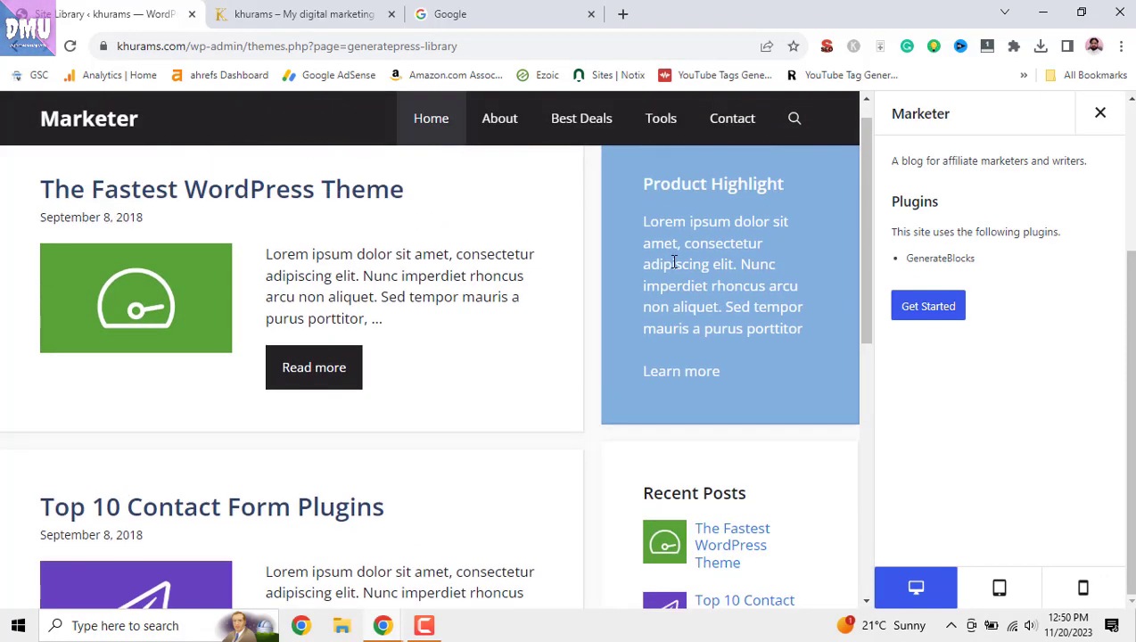
scroll(687, 295, down, 1)
scroll(701, 330, down, 2)
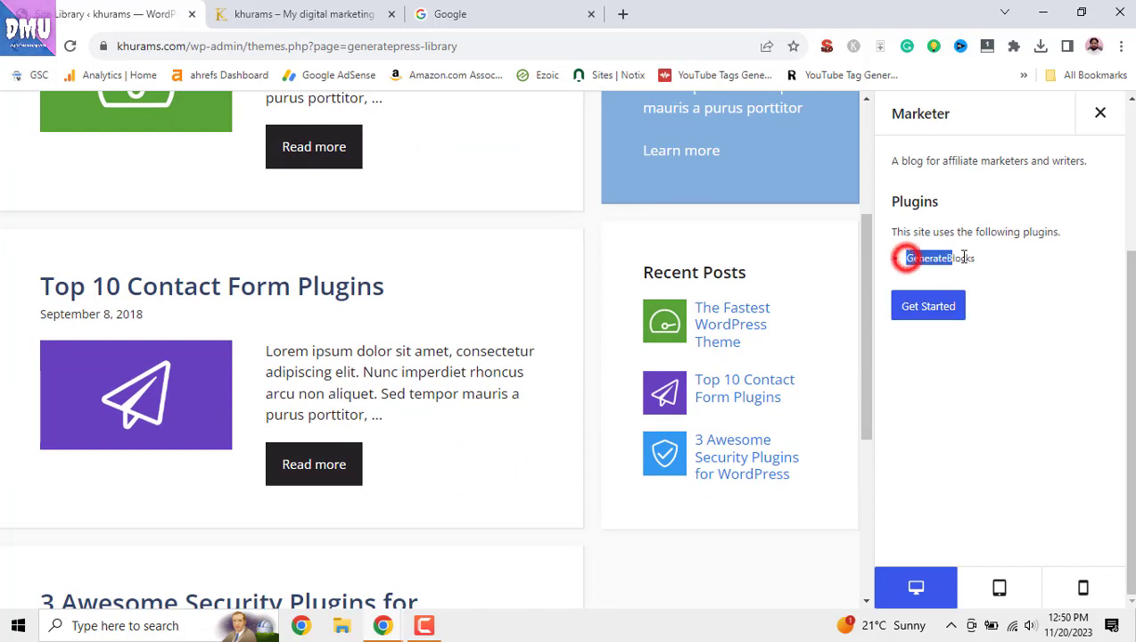
drag(908, 257, 976, 258)
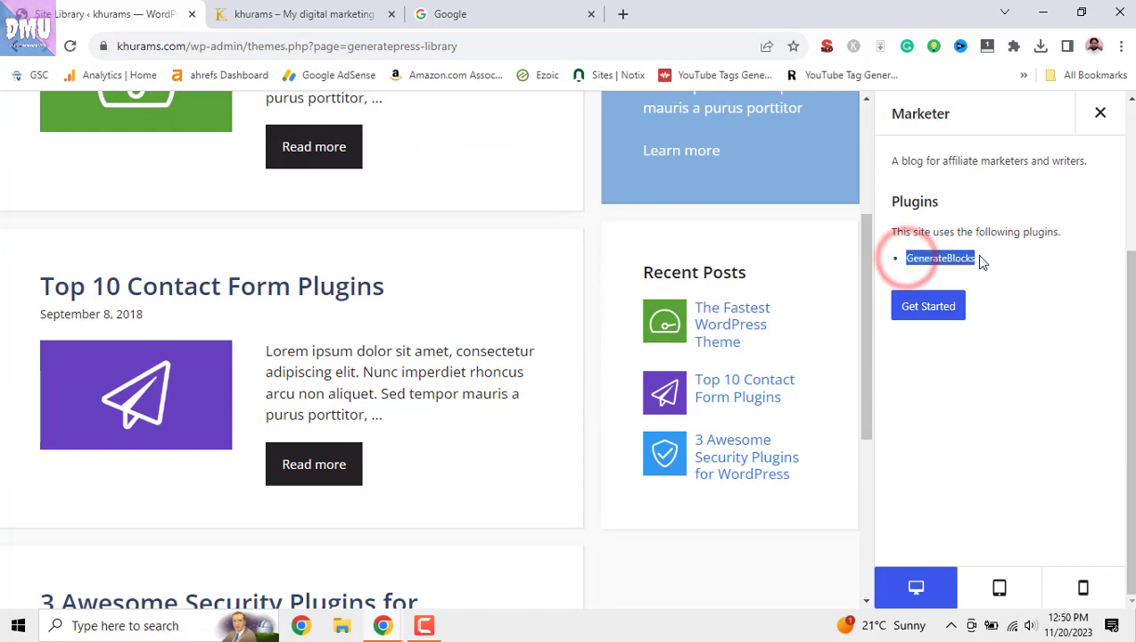
Open Marketer's import options and acknowledge that the import will change the site.
click(951, 312)
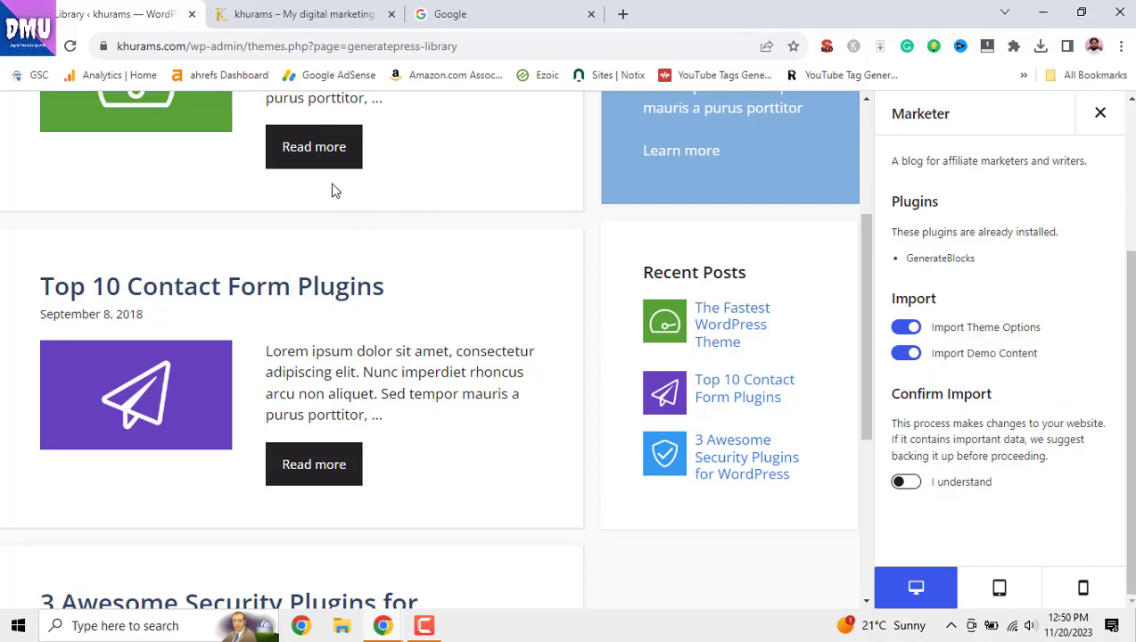
scroll(335, 190, up, 4)
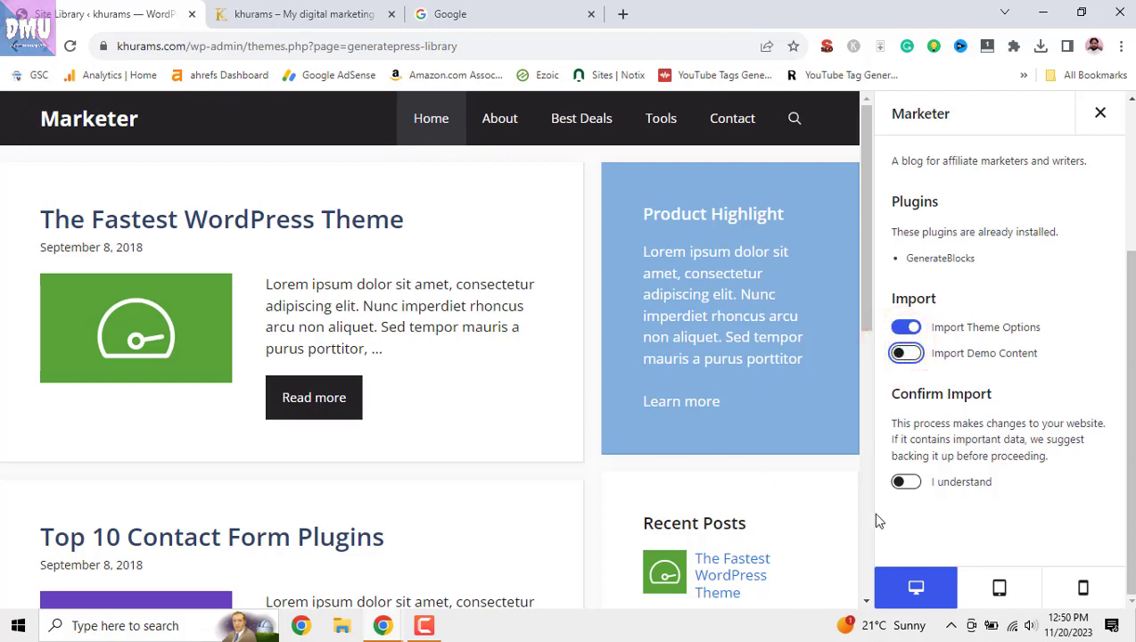
click(909, 483)
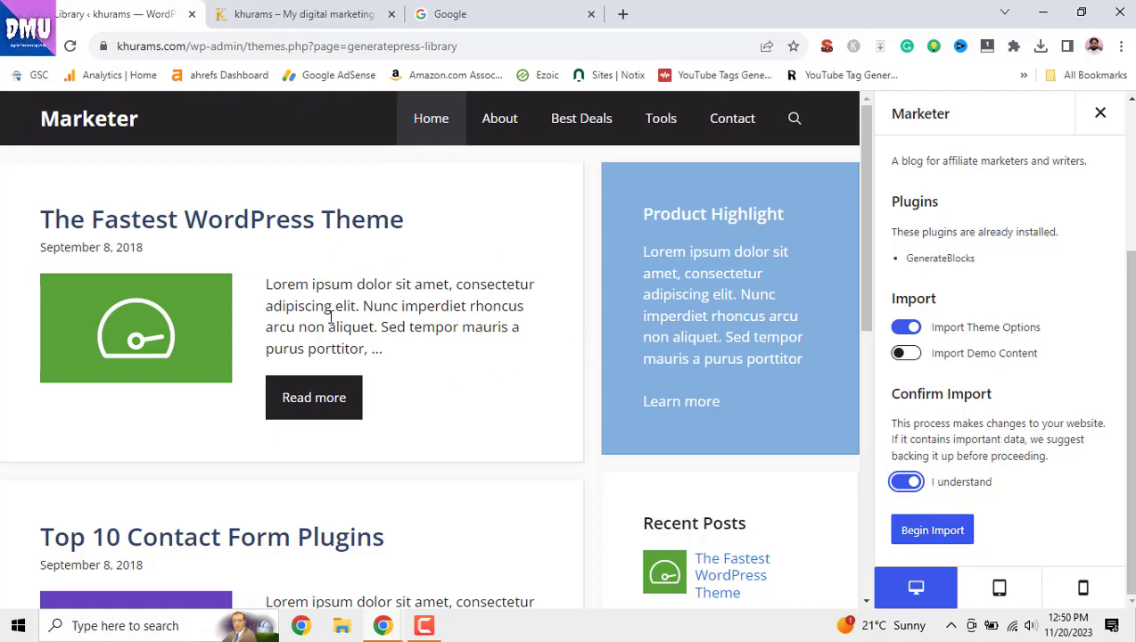
Begin the Marketer import with demo content included.
scroll(330, 316, down, 3)
scroll(358, 404, down, 3)
scroll(363, 411, down, 2)
scroll(386, 456, down, 2)
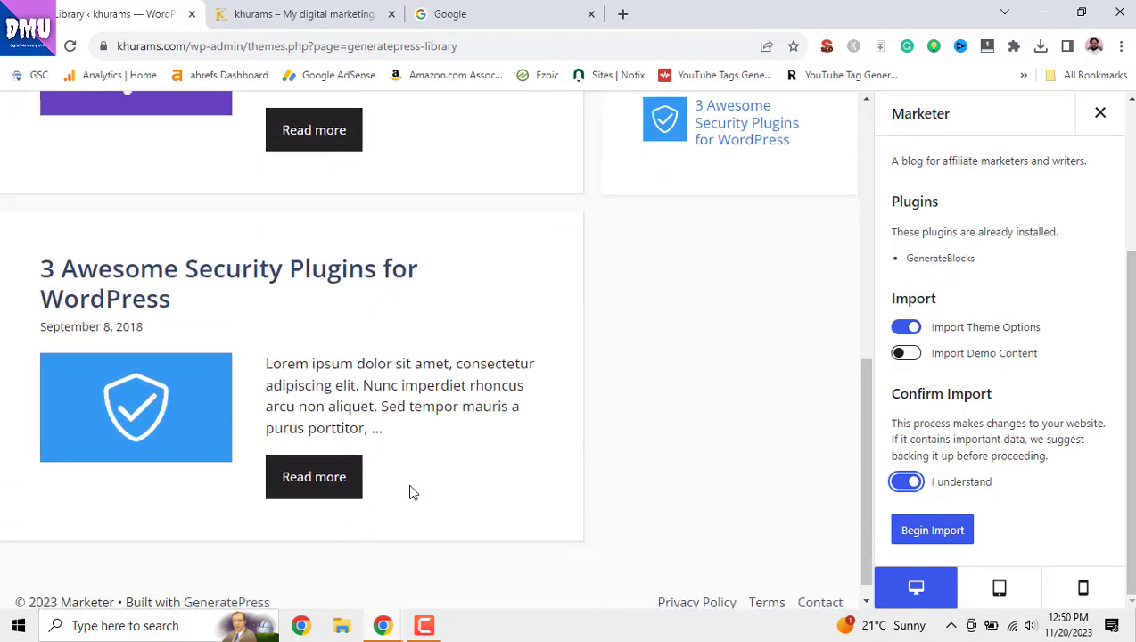
scroll(416, 494, up, 3)
scroll(425, 498, up, 3)
scroll(437, 498, down, 3)
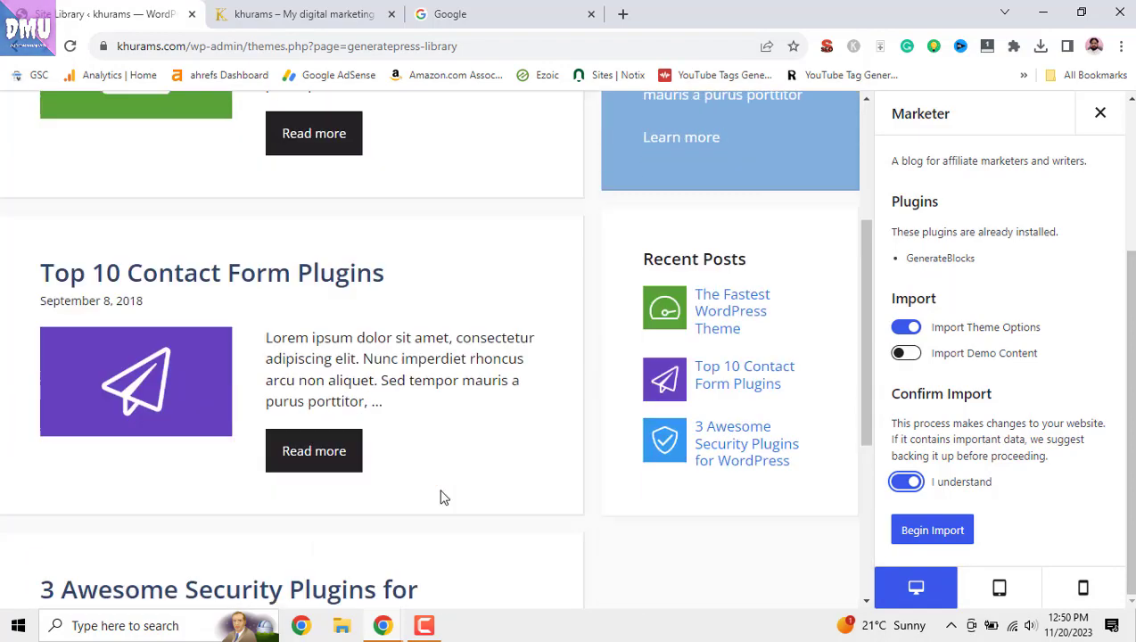
scroll(443, 497, down, 3)
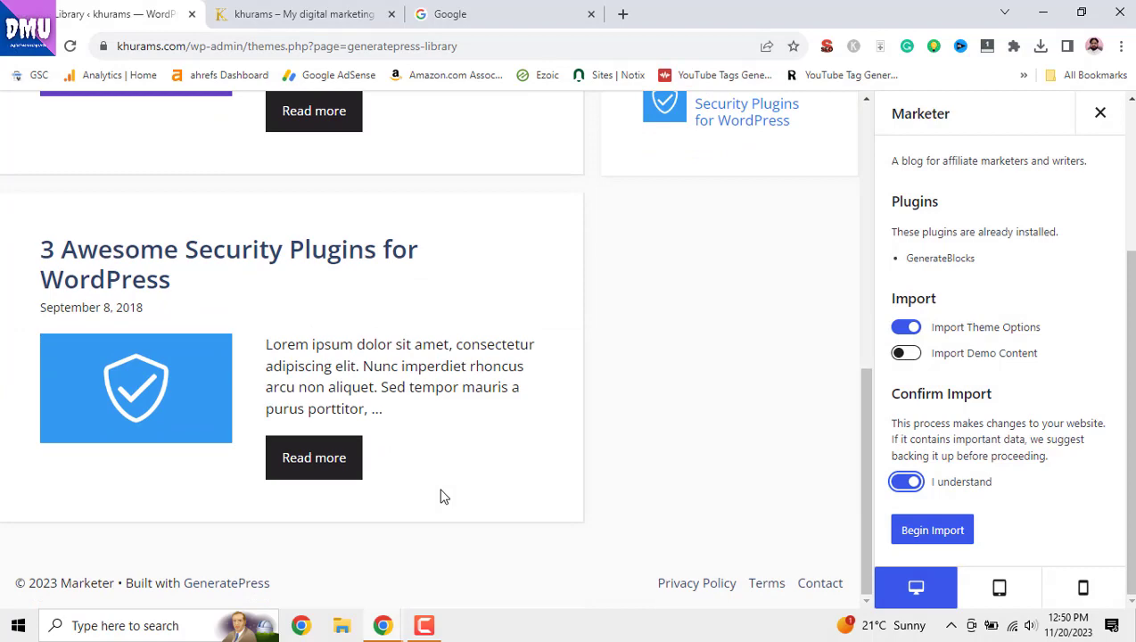
scroll(437, 456, up, 3)
scroll(436, 451, up, 4)
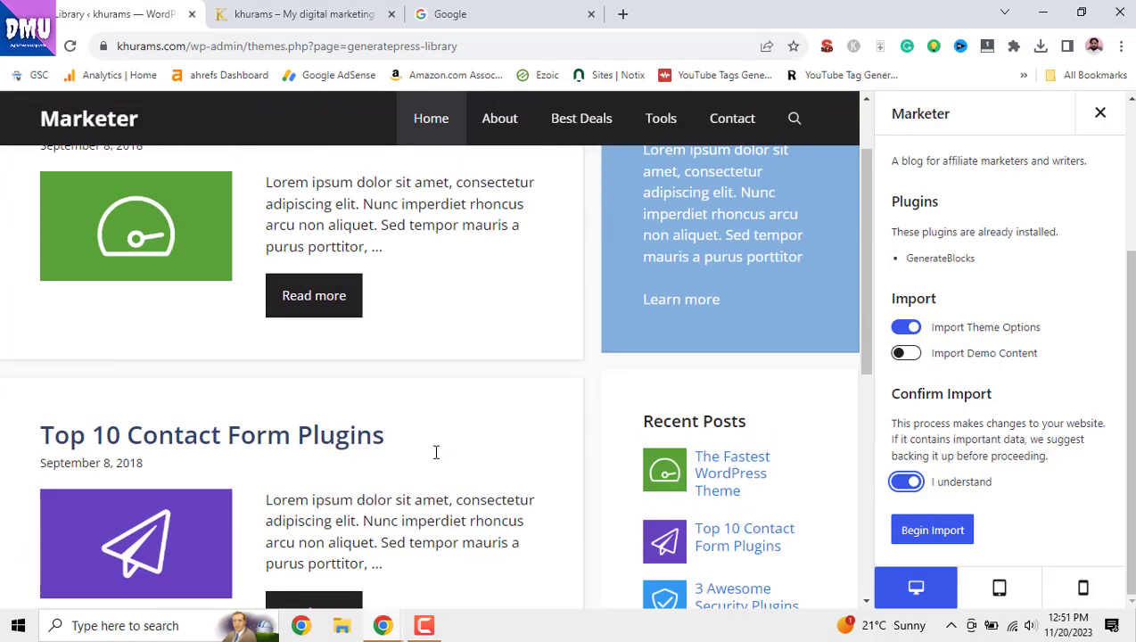
scroll(439, 497, down, 3)
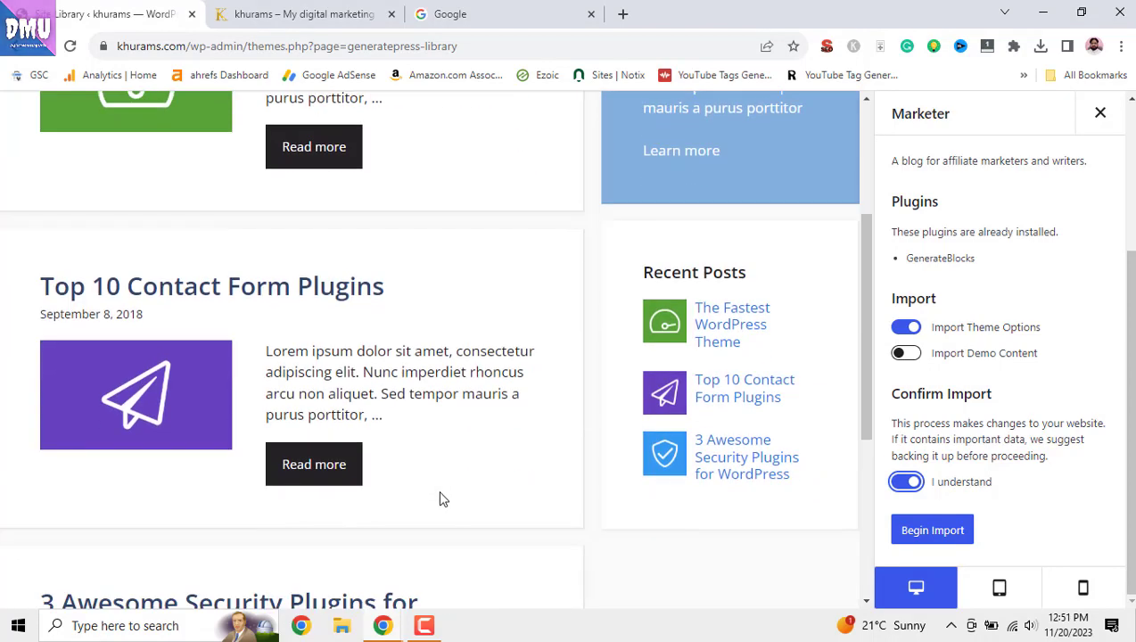
scroll(439, 497, up, 2)
scroll(761, 486, down, 2)
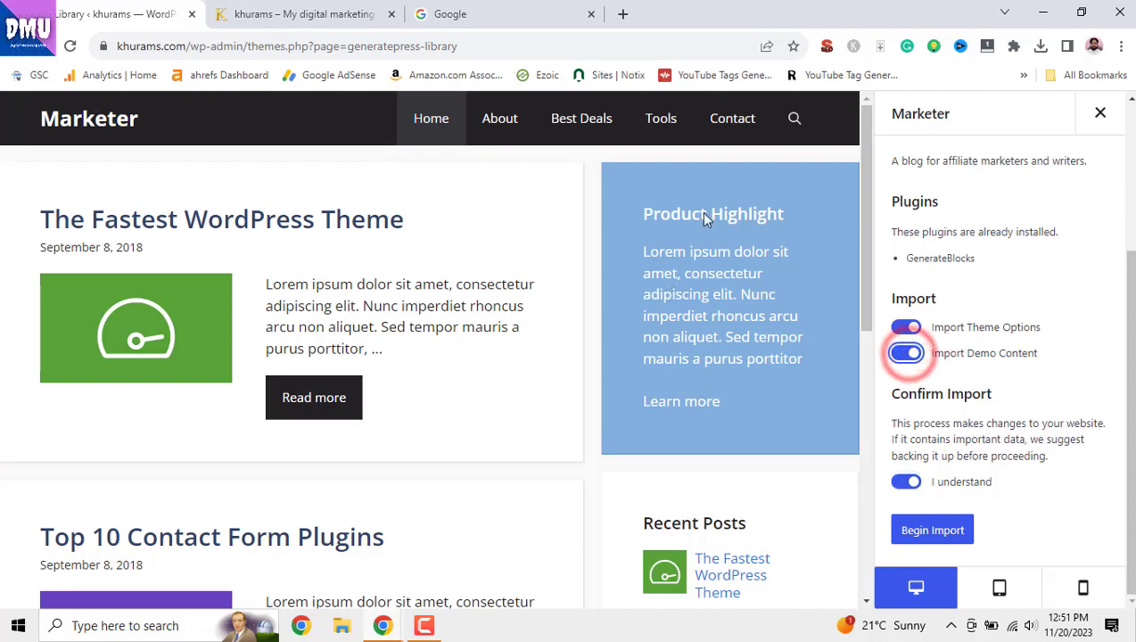
scroll(707, 348, down, 4)
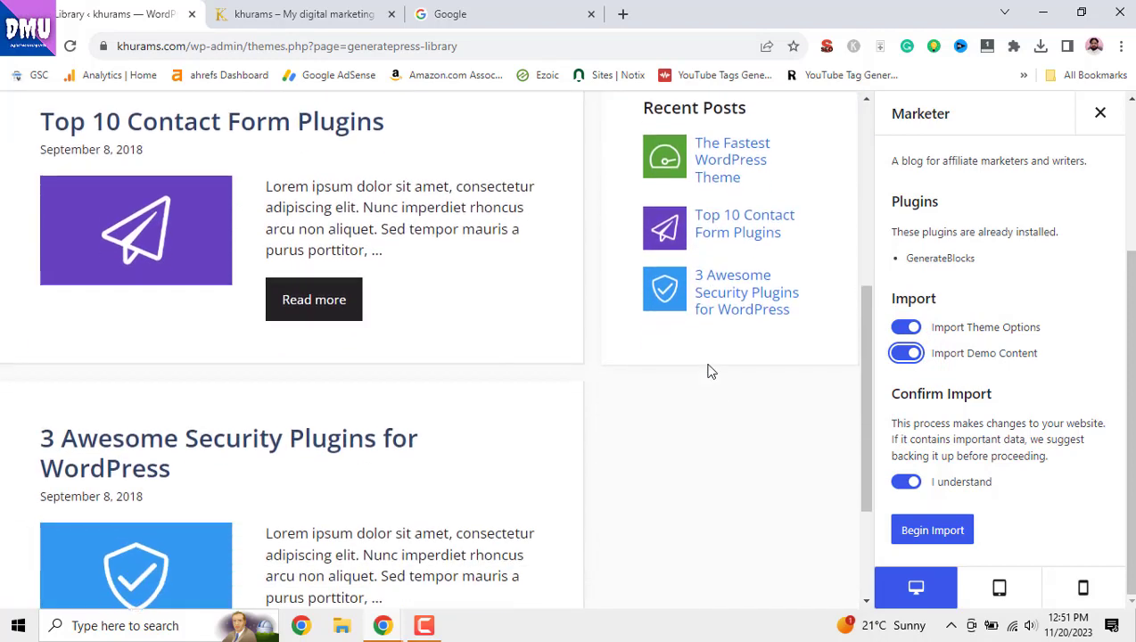
scroll(711, 398, up, 3)
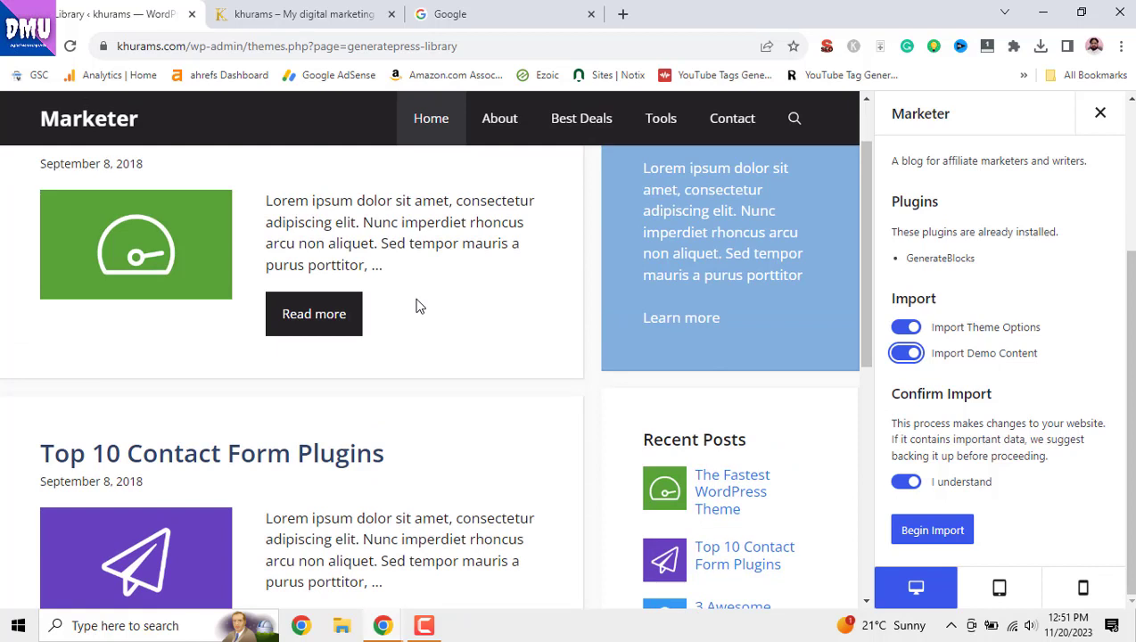
click(934, 530)
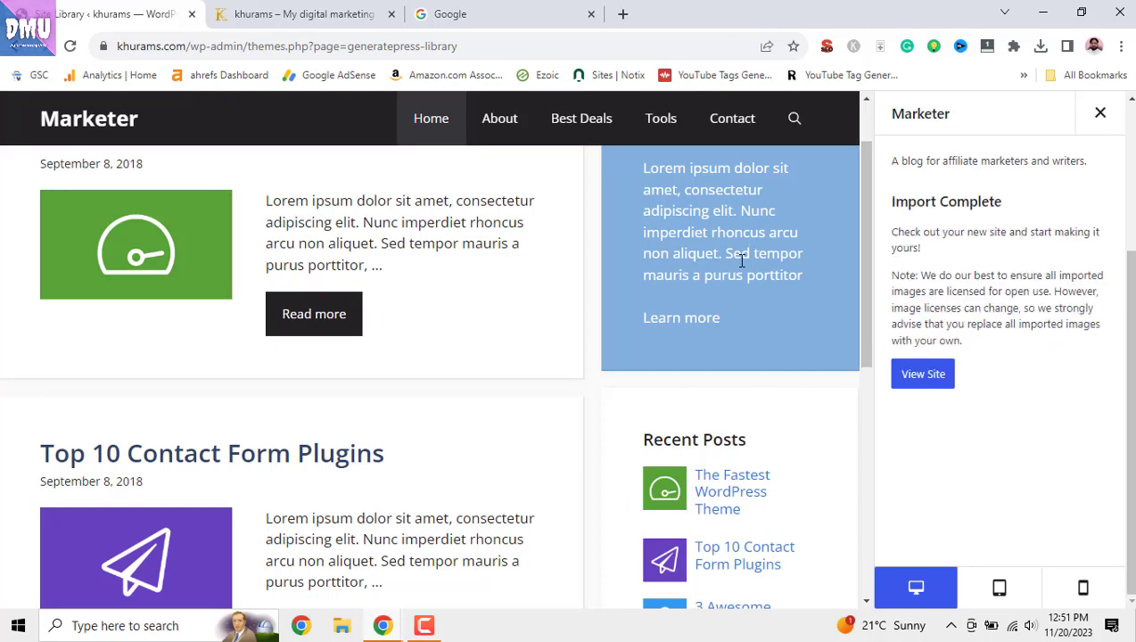
Check the live homepage's Marketer design, demo posts, Product Highlight widget and Recent Posts.
click(918, 378)
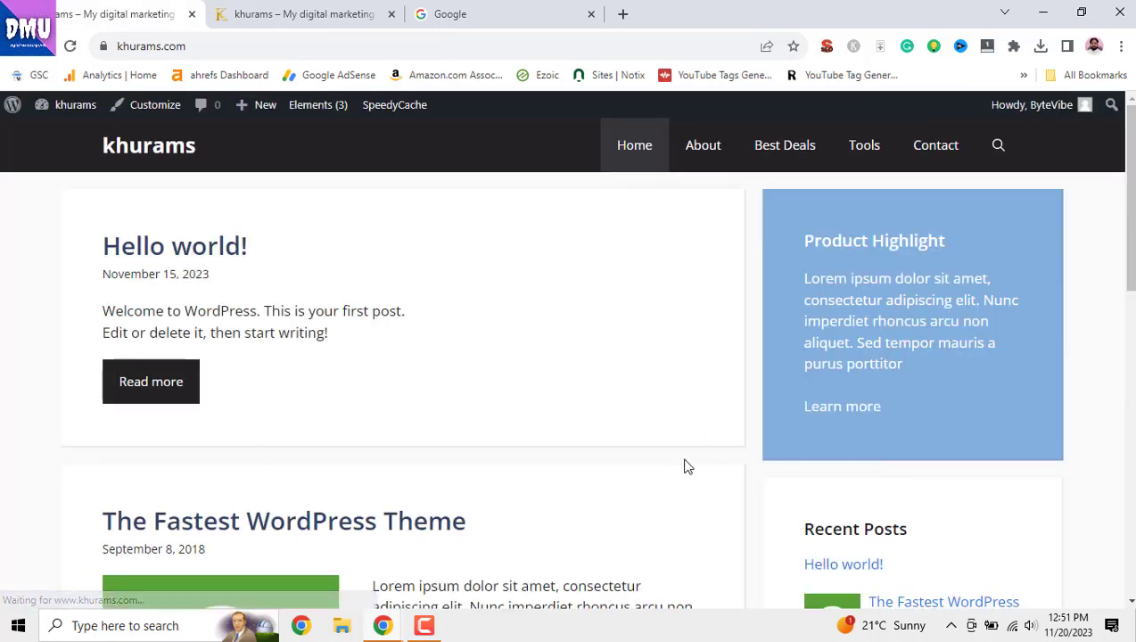
scroll(684, 464, down, 3)
scroll(684, 464, down, 3)
scroll(687, 466, down, 3)
scroll(687, 466, down, 2)
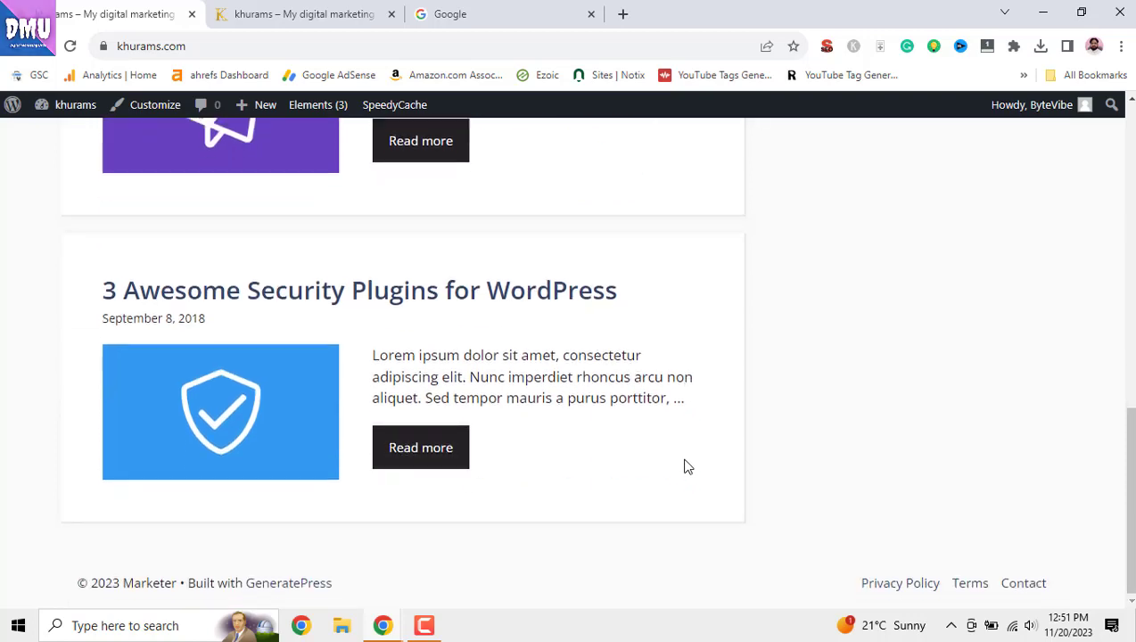
scroll(687, 466, up, 1)
scroll(689, 467, up, 6)
scroll(692, 470, up, 3)
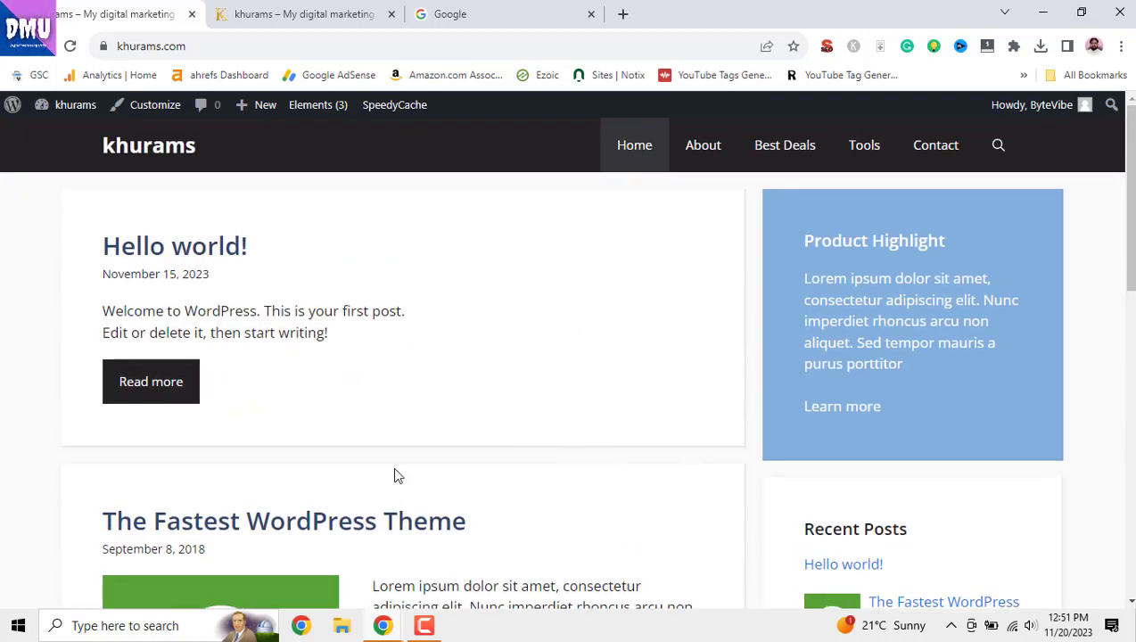
scroll(388, 375, down, 2)
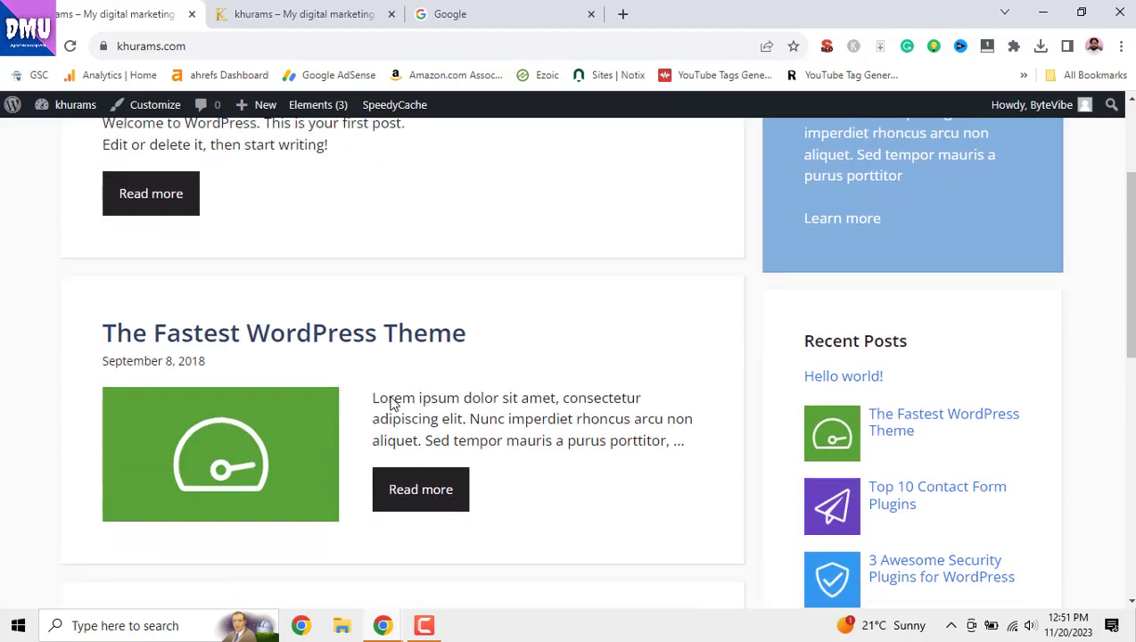
scroll(394, 397, down, 4)
scroll(393, 404, down, 3)
scroll(820, 489, up, 6)
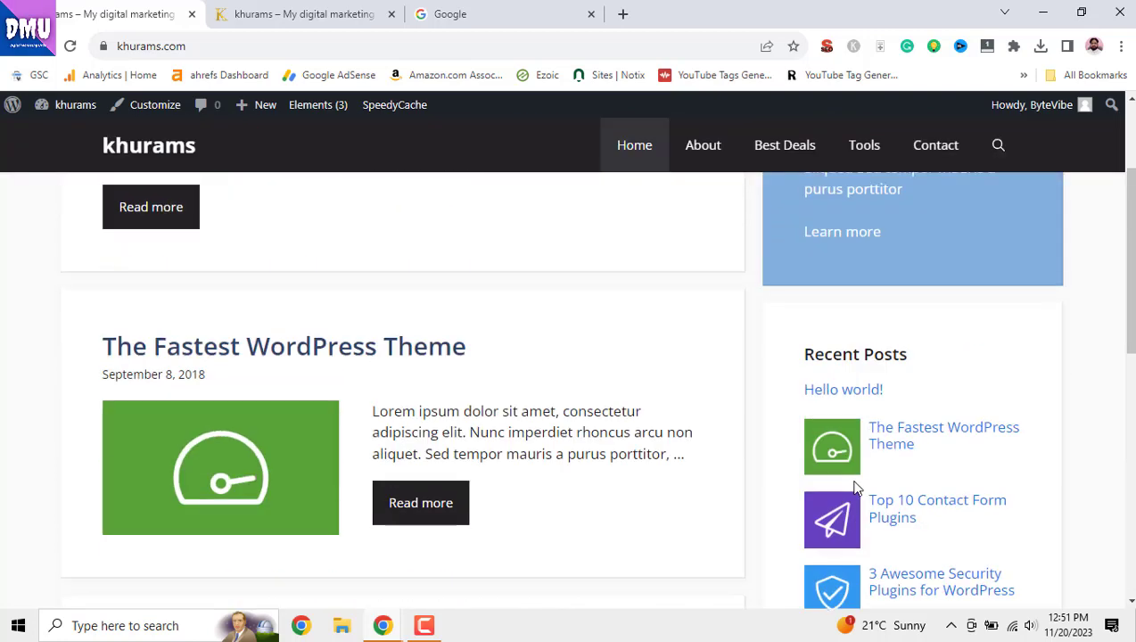
triple_click(831, 358)
scroll(985, 460, down, 4)
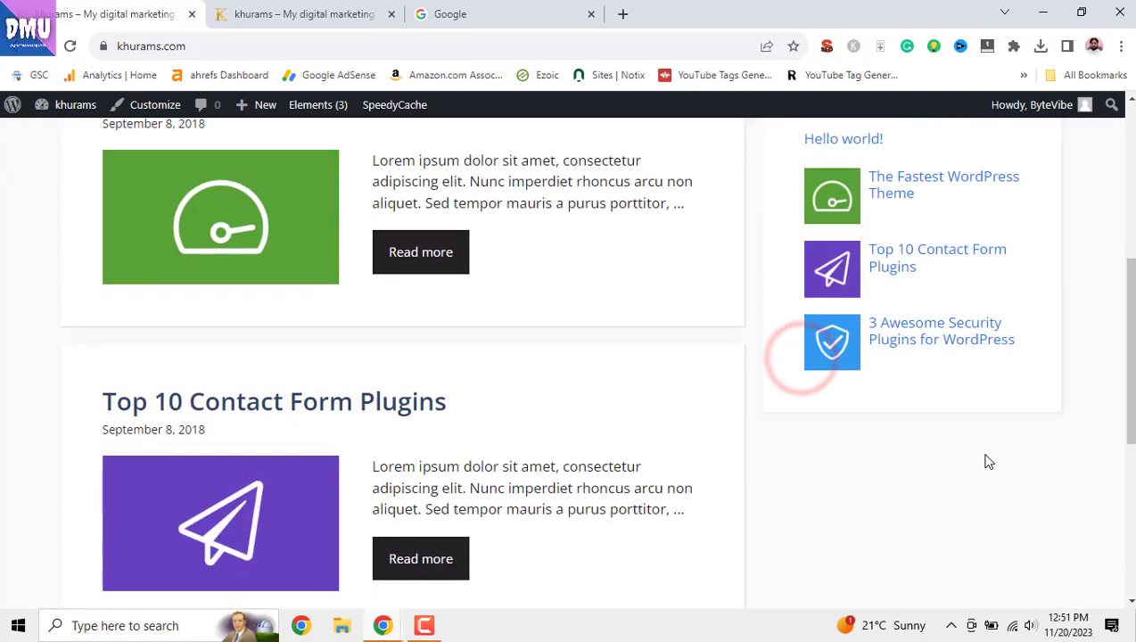
scroll(984, 460, up, 6)
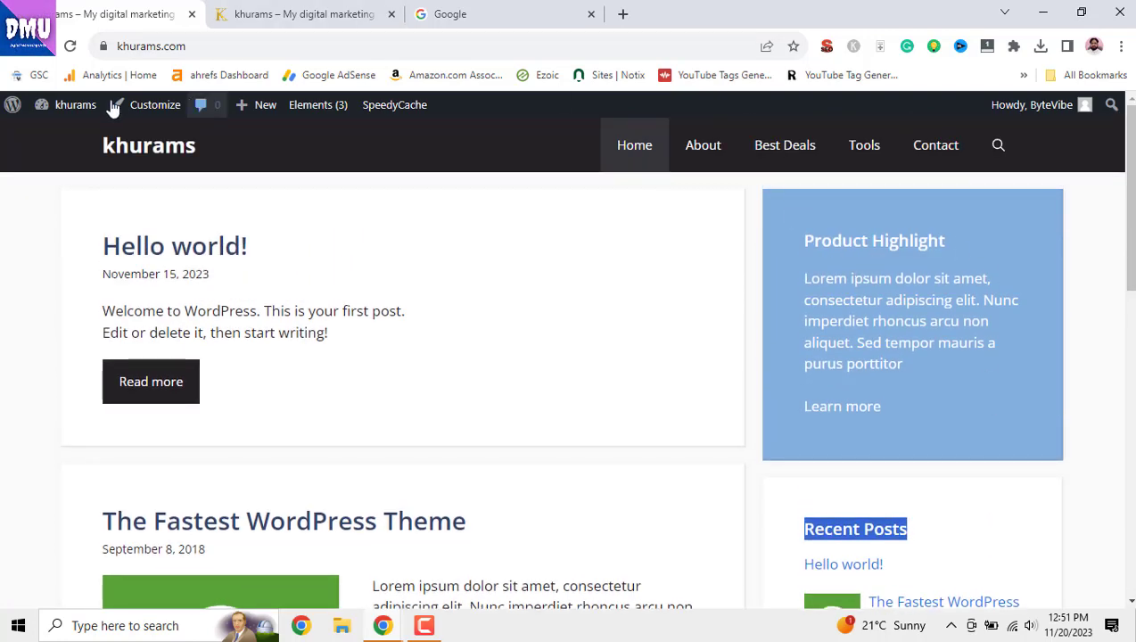
Go to the GeneratePress Site Library and remove the previously imported site.
click(77, 138)
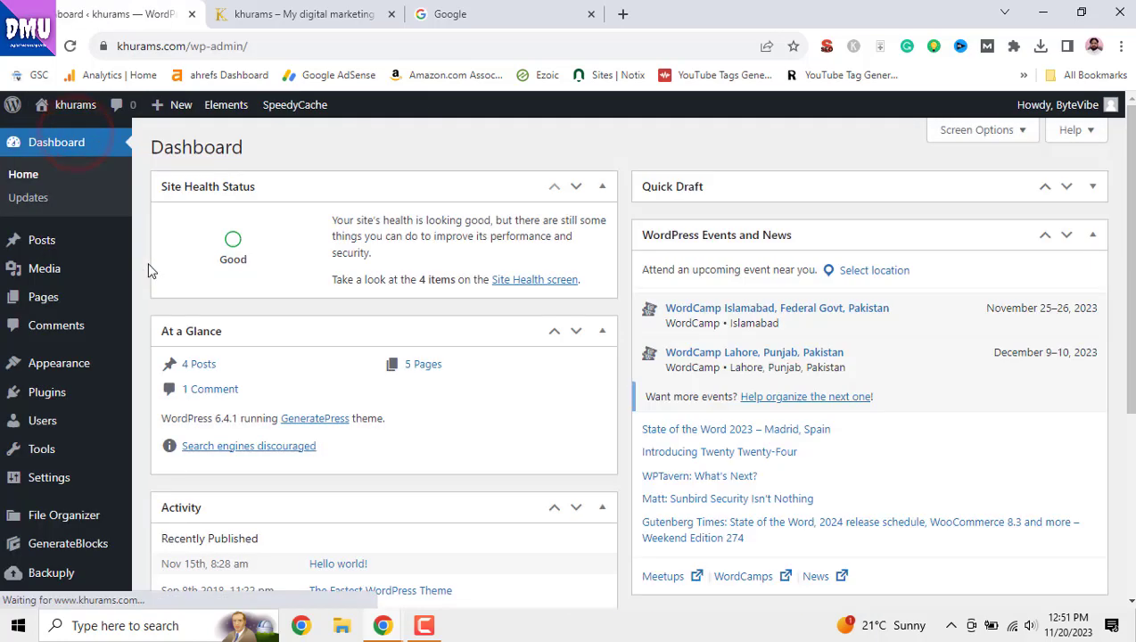
mouse_move(51, 378)
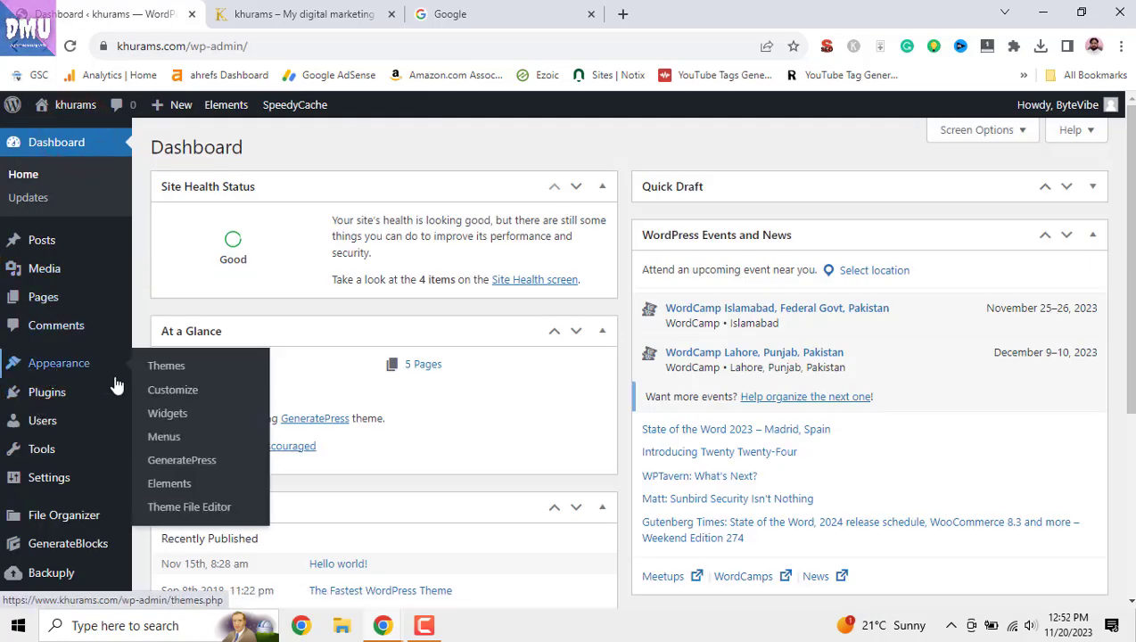
click(164, 462)
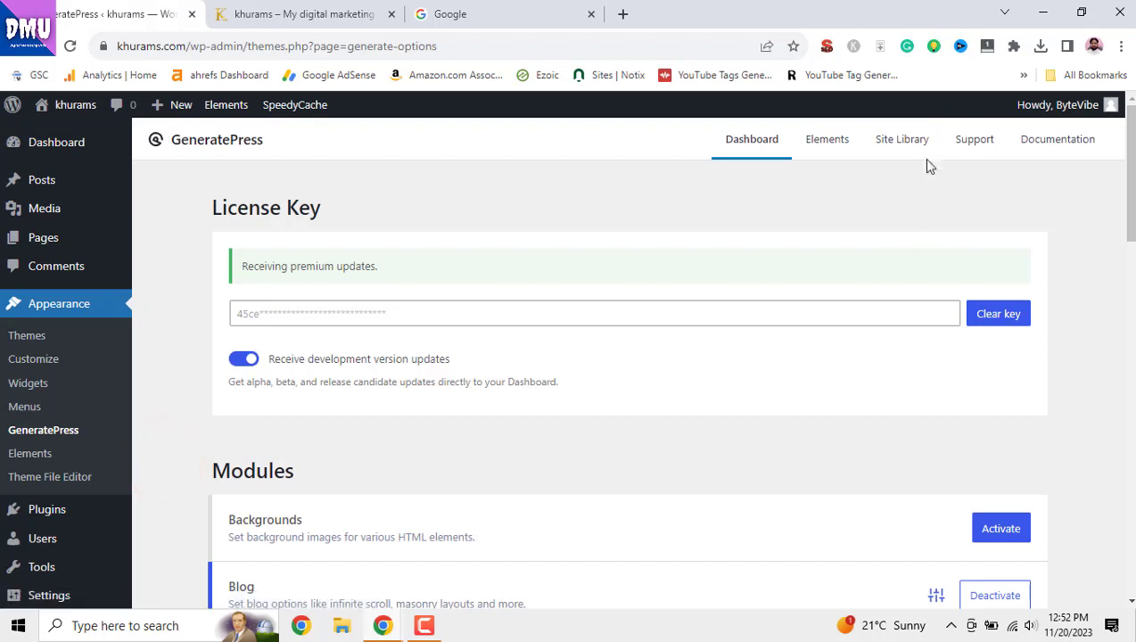
click(920, 141)
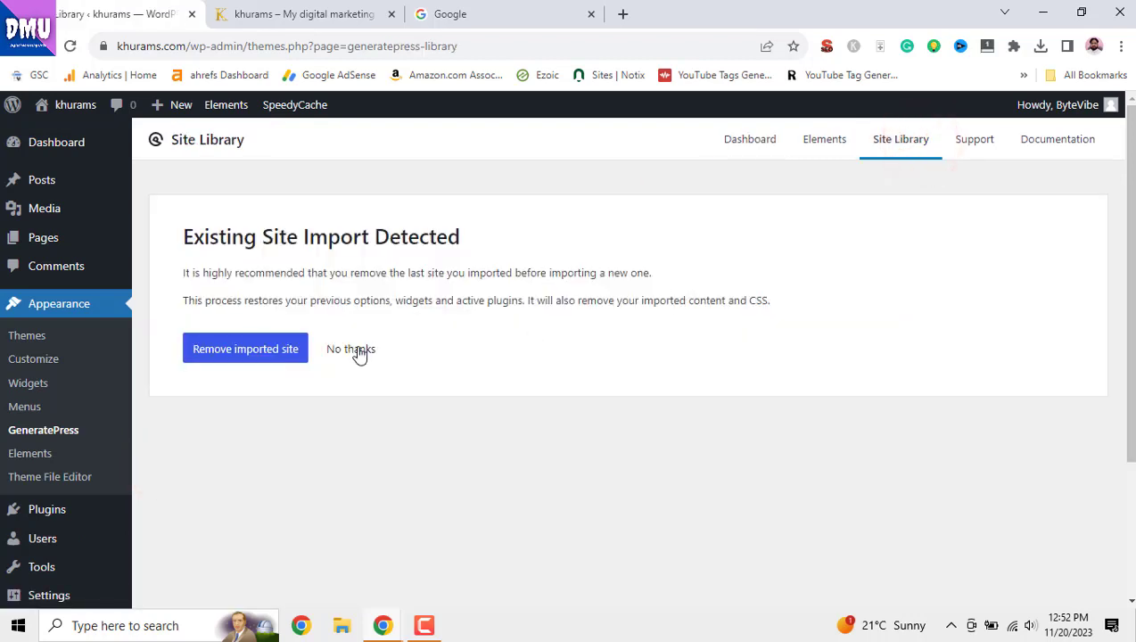
click(287, 352)
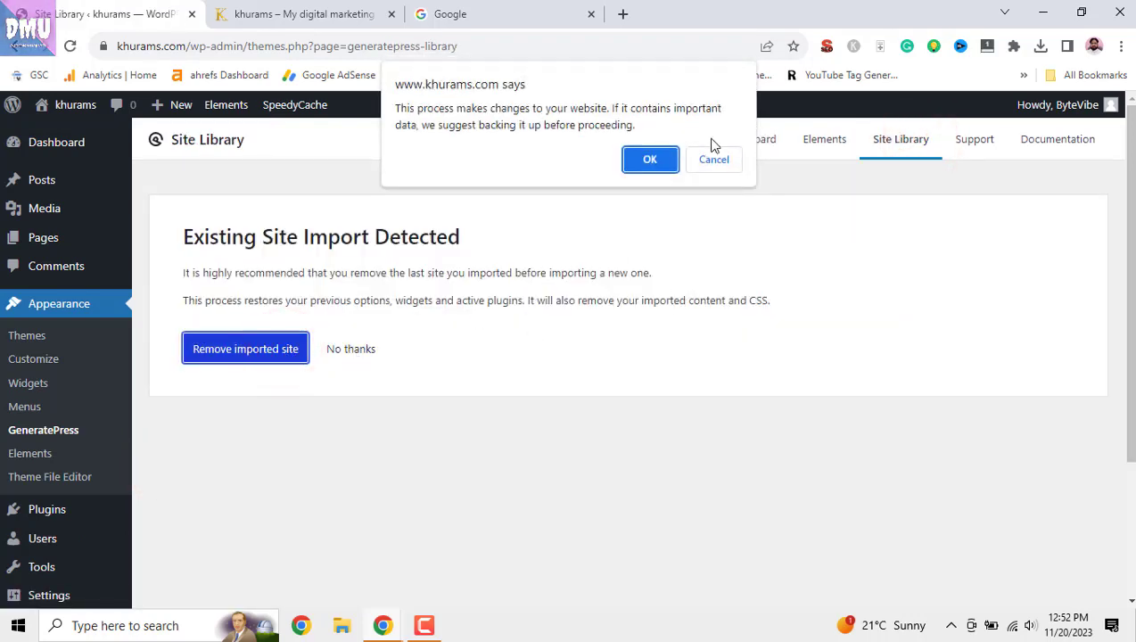
click(650, 159)
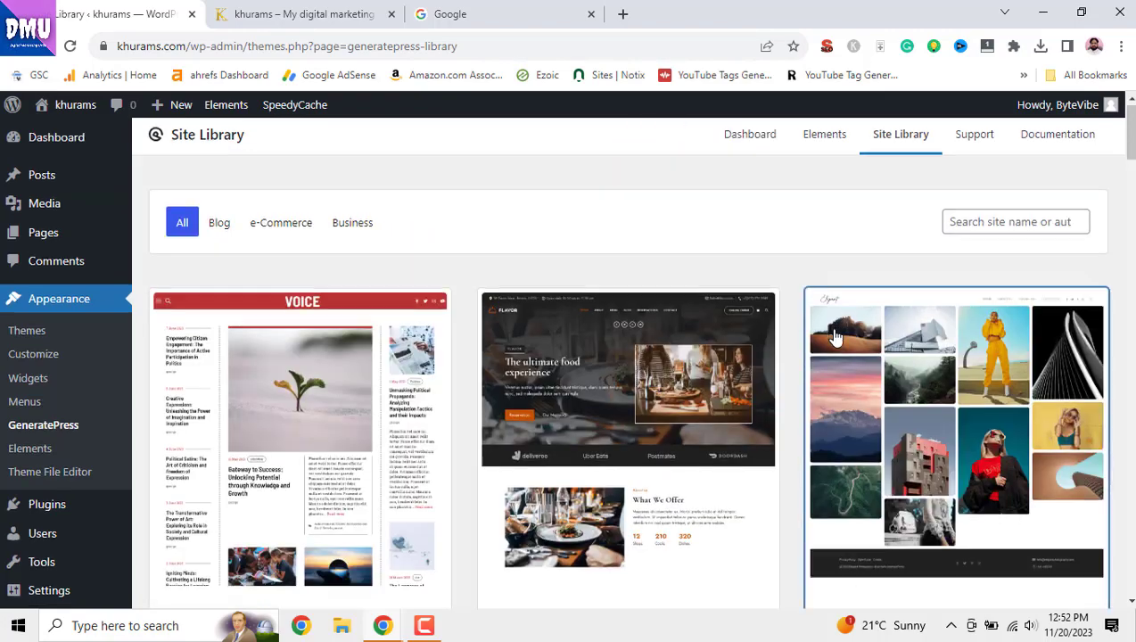
Re-import Marketer with theme options only, leaving out the demo content.
scroll(838, 339, down, 5)
scroll(839, 339, down, 3)
scroll(839, 339, down, 5)
click(928, 307)
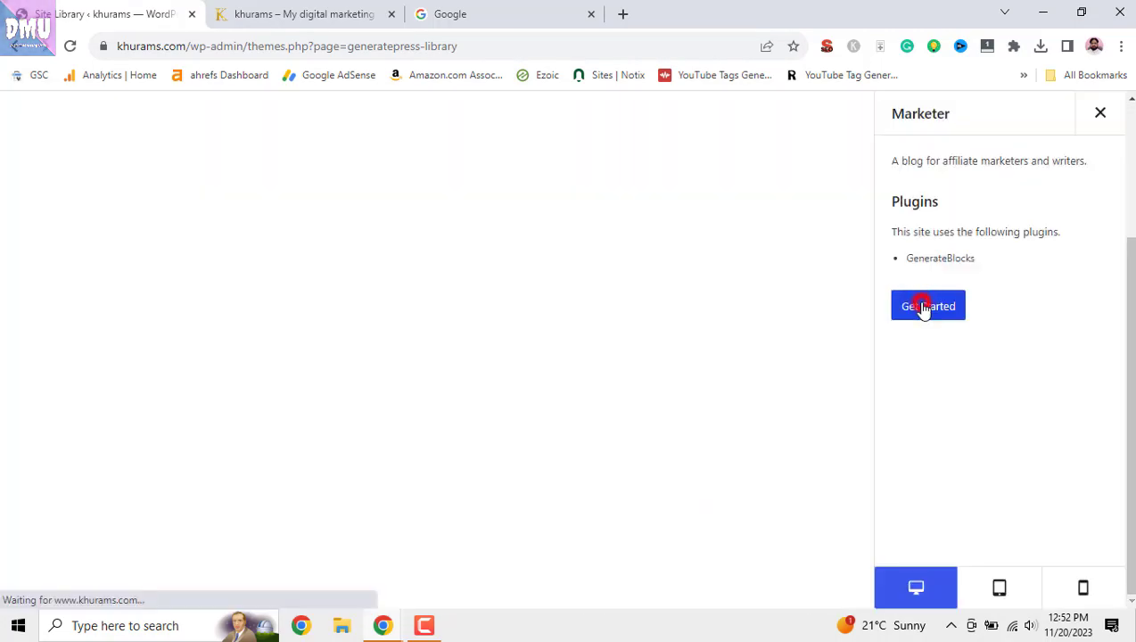
click(927, 308)
click(931, 314)
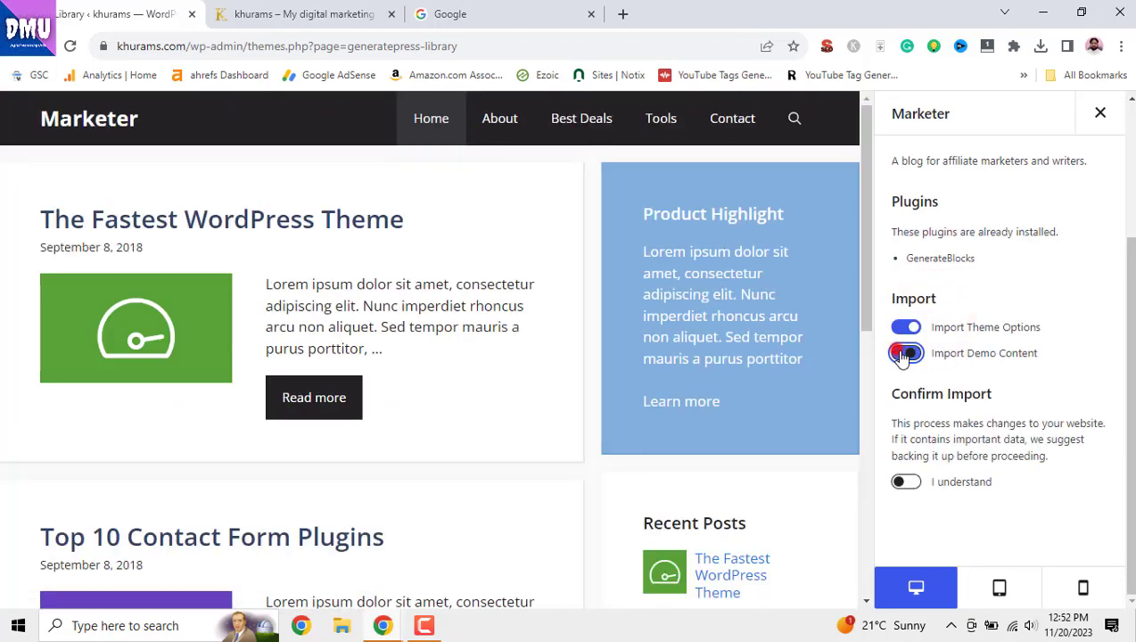
click(907, 482)
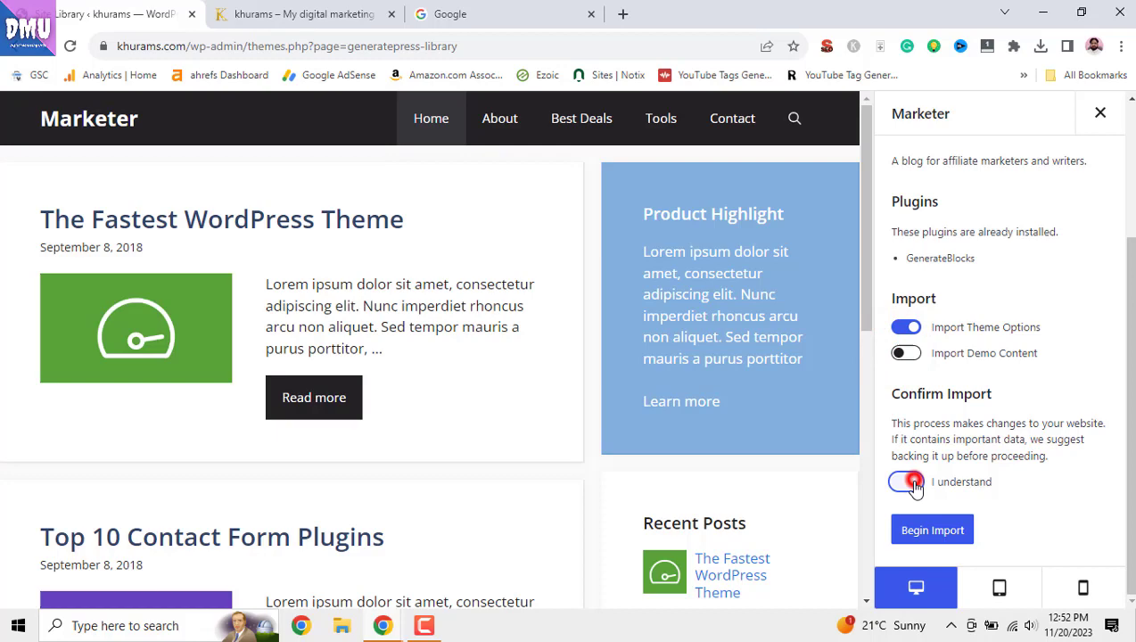
click(925, 535)
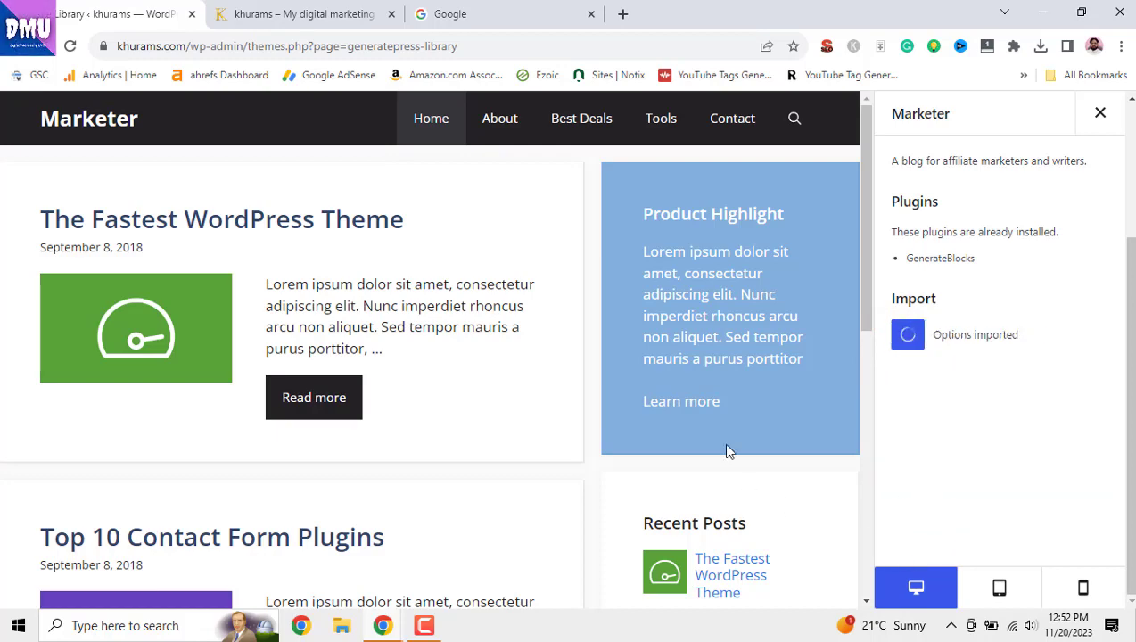
click(911, 382)
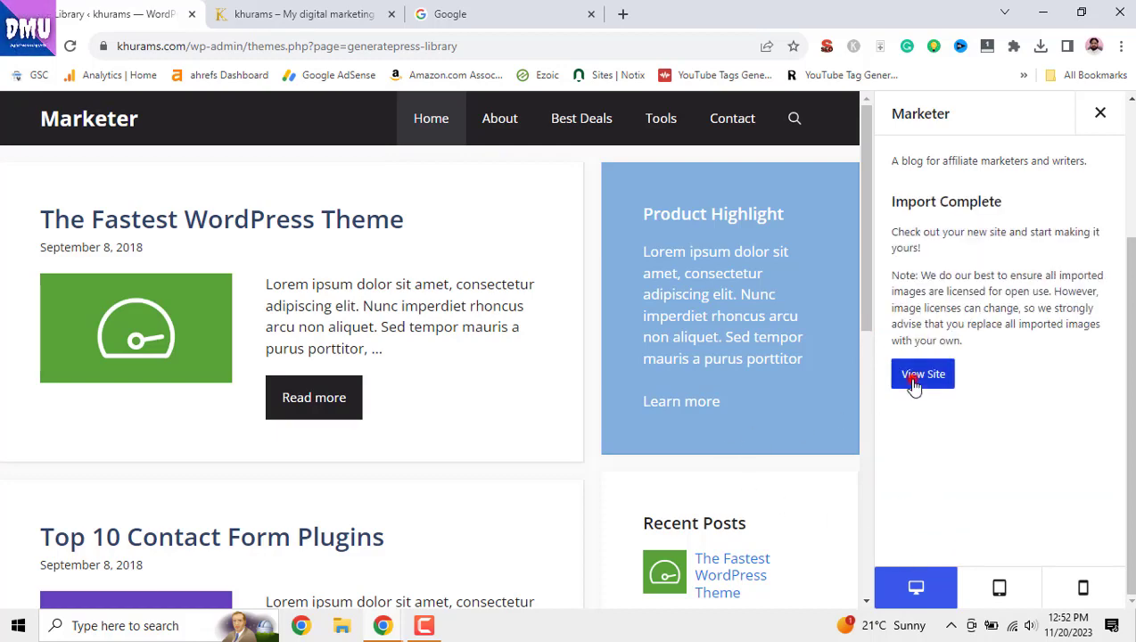
Scroll the live homepage, which now shows only the Hello world! post.
scroll(723, 376, down, 3)
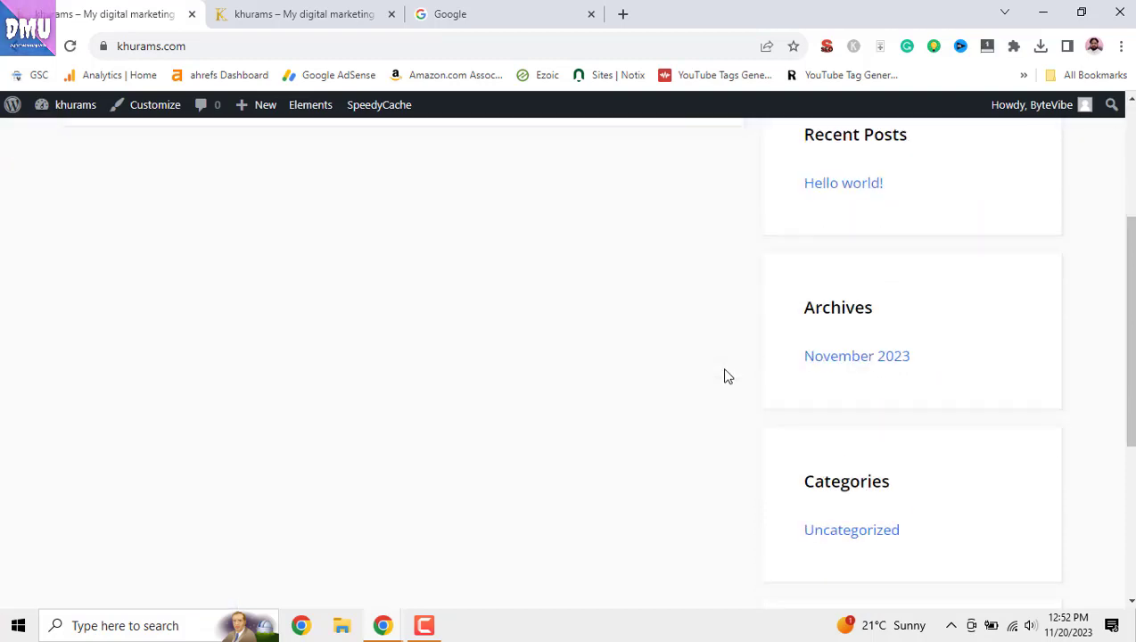
scroll(677, 398, down, 3)
scroll(678, 398, up, 6)
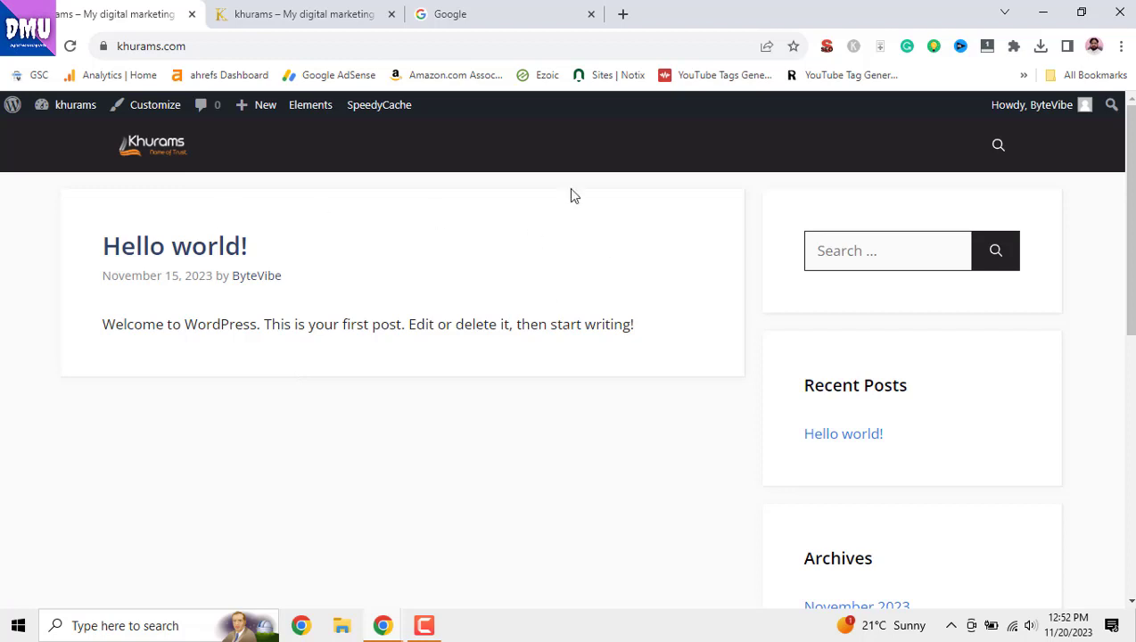
scroll(407, 392, down, 3)
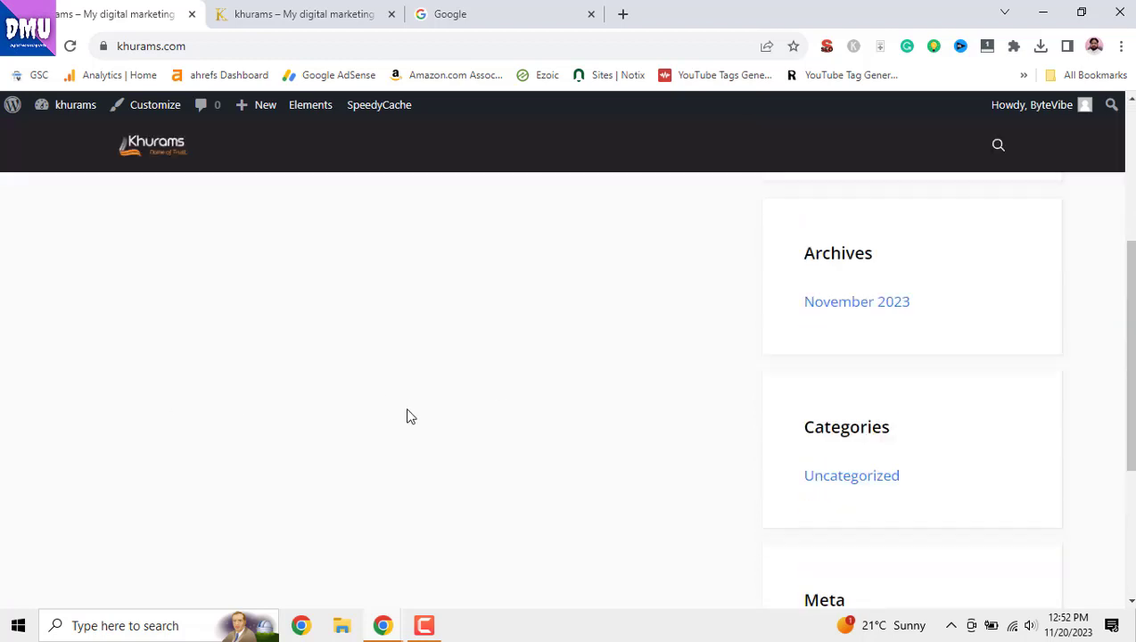
scroll(1125, 464, up, 3)
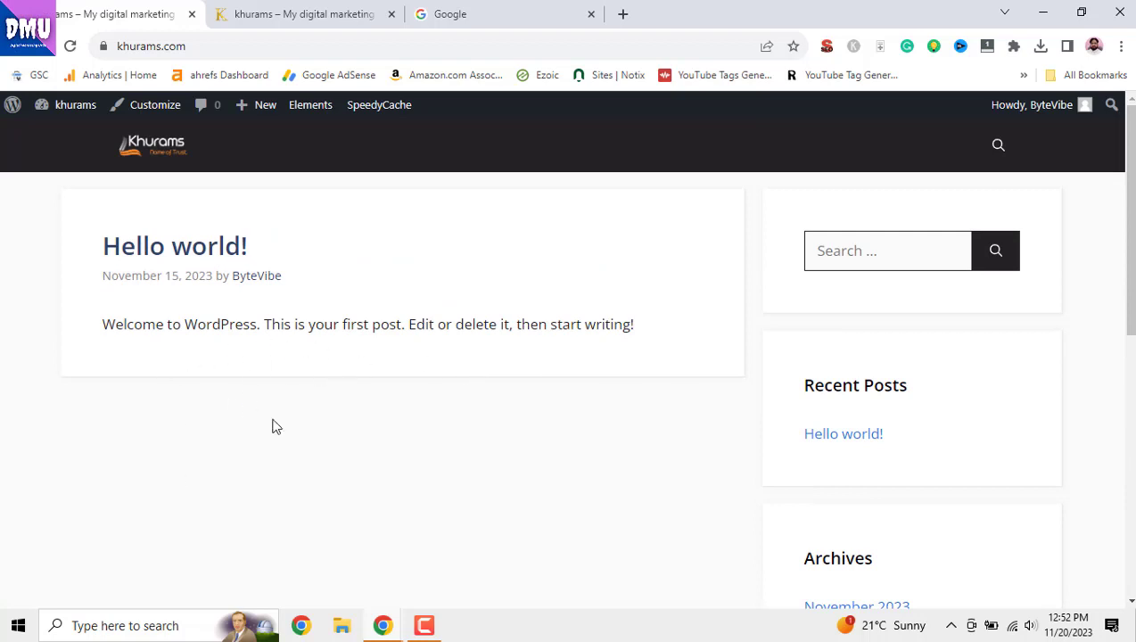
scroll(921, 414, down, 3)
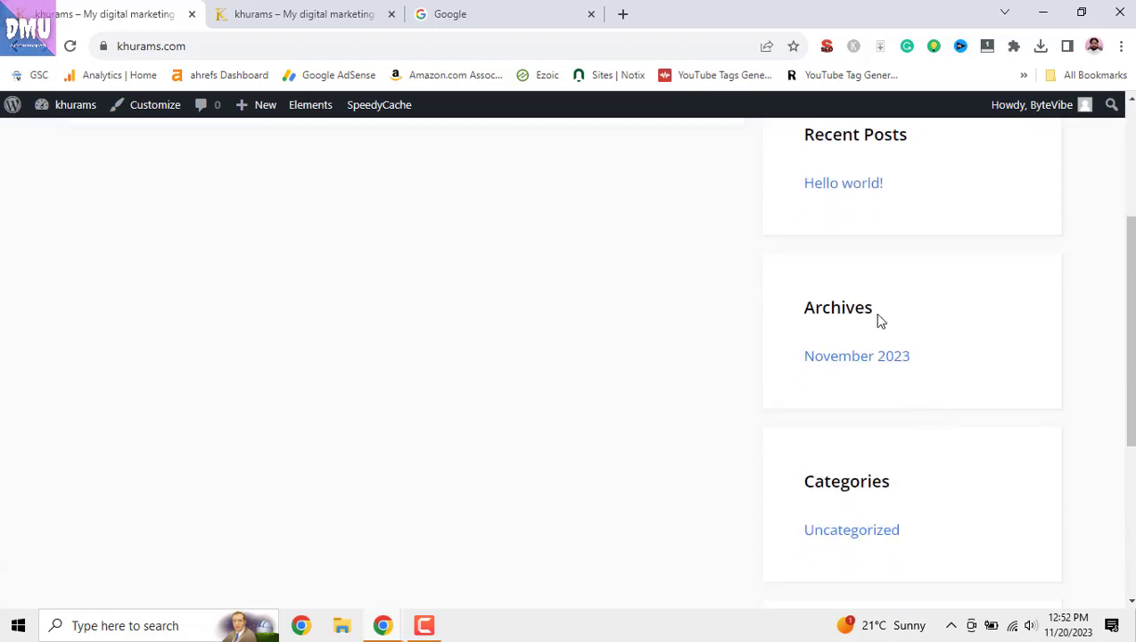
scroll(806, 428, up, 1)
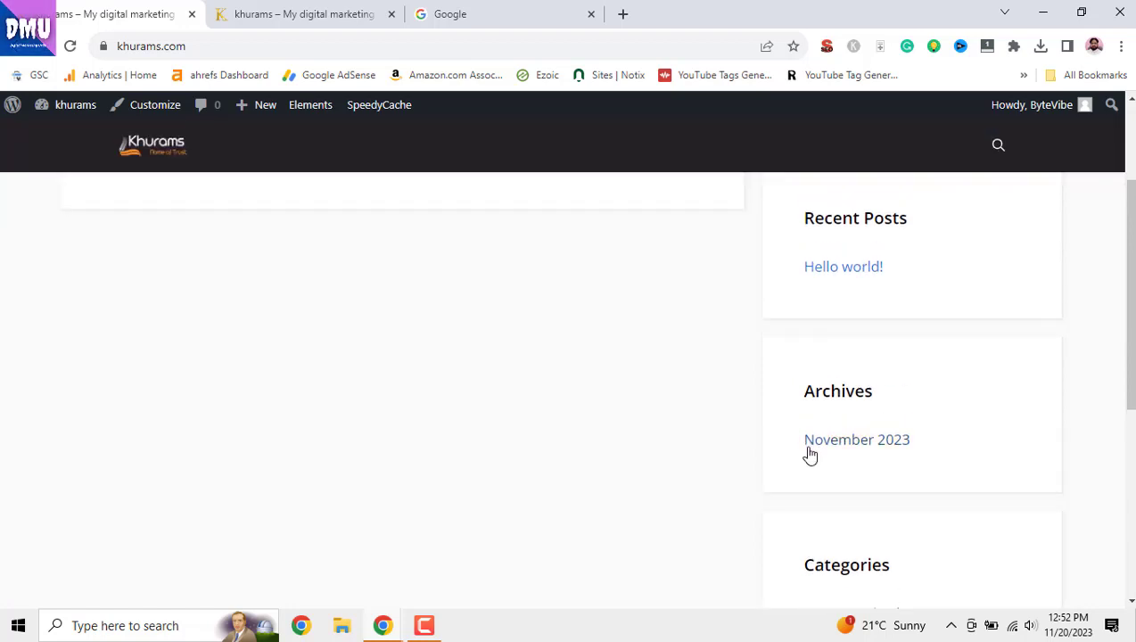
scroll(809, 454, up, 1)
scroll(797, 489, up, 1)
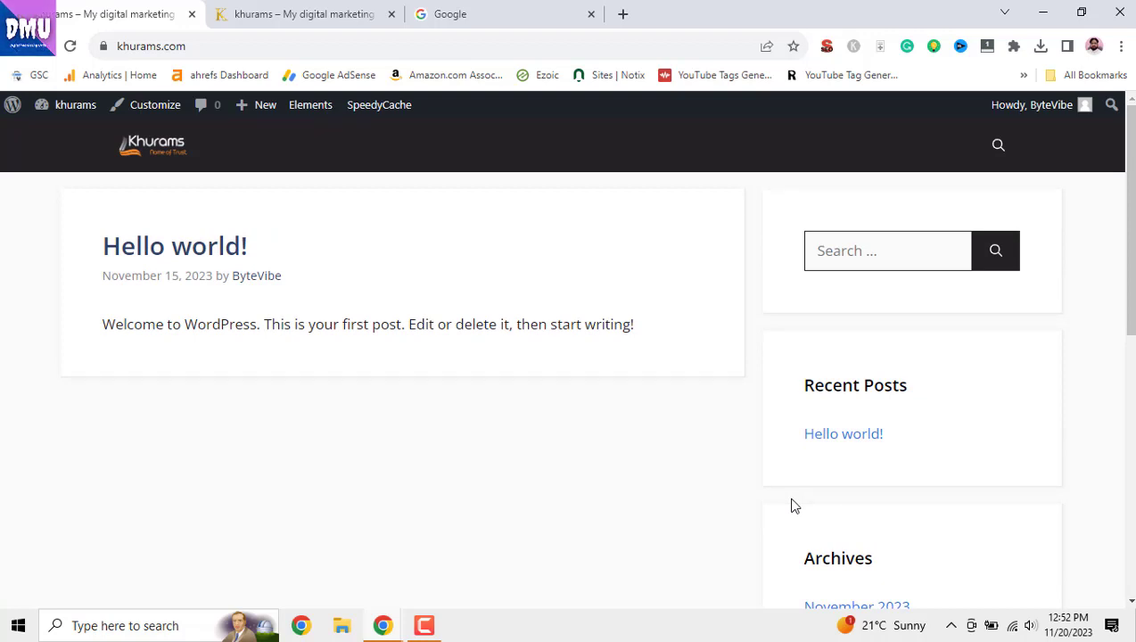
View the Hello world! post on its own page, then return to the homepage.
click(215, 253)
scroll(375, 370, down, 2)
scroll(376, 370, down, 1)
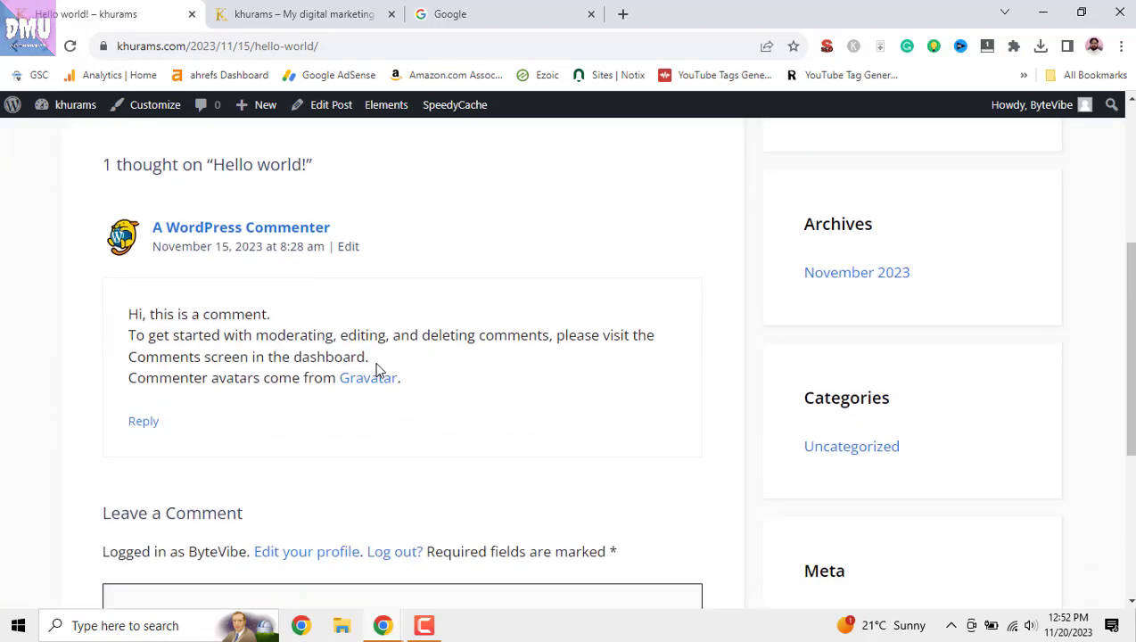
scroll(379, 371, up, 2)
scroll(378, 370, up, 2)
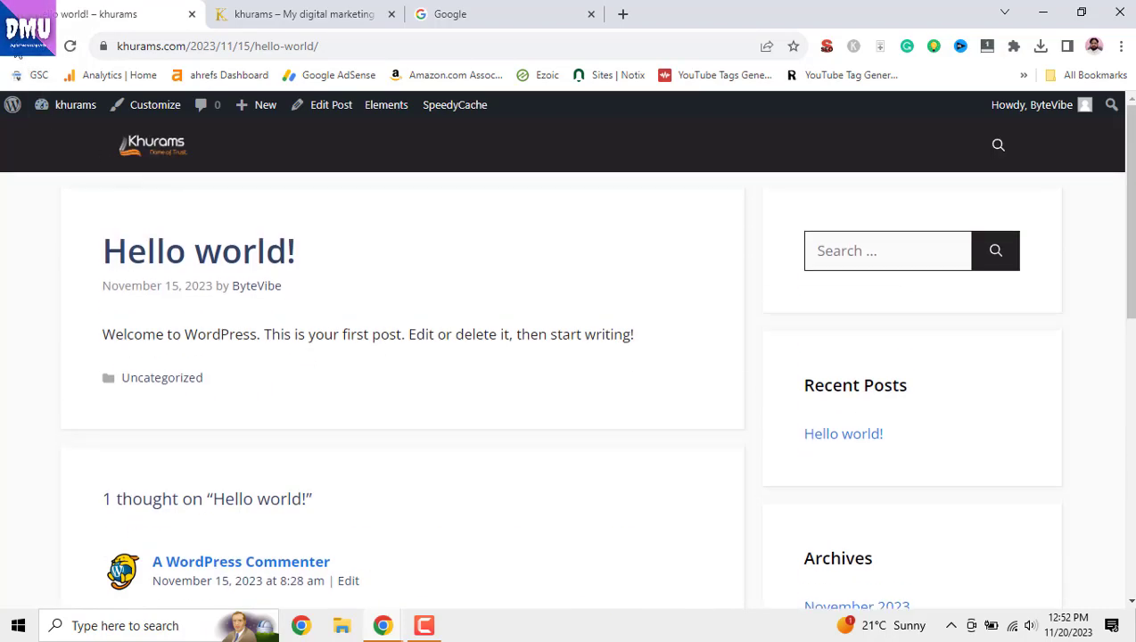
click(17, 51)
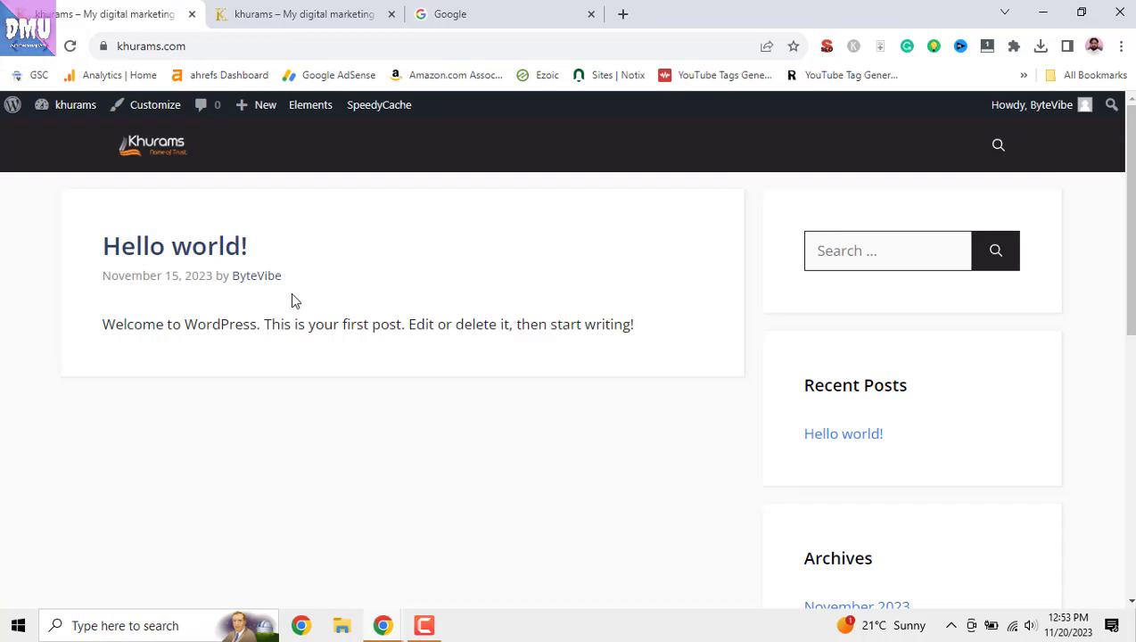
scroll(292, 295, down, 1)
scroll(292, 300, up, 1)
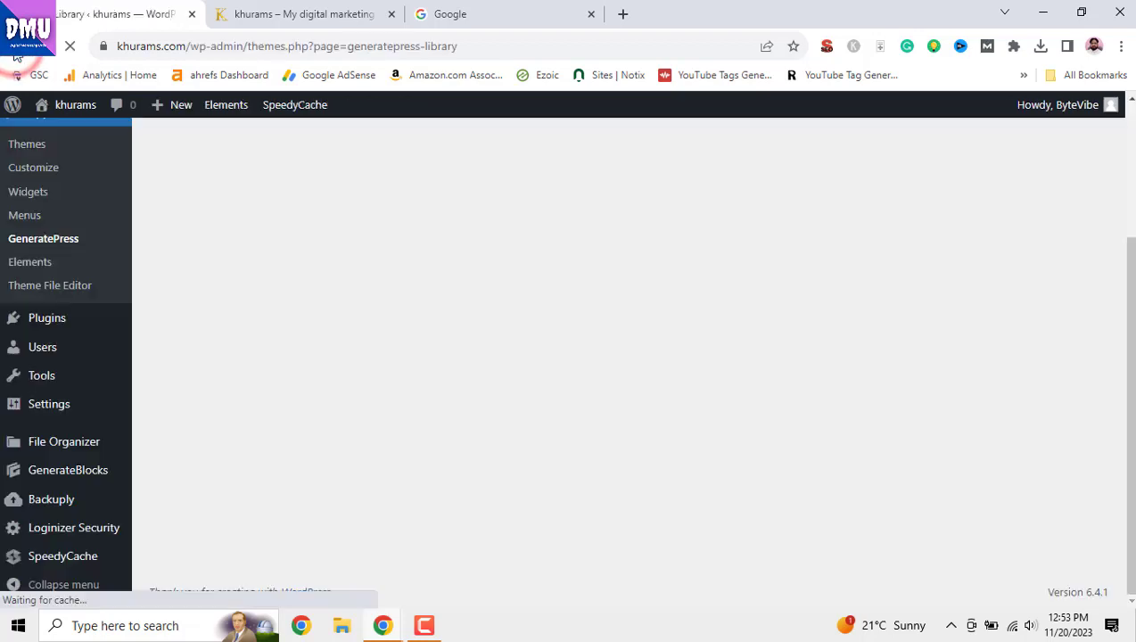
Reload the Site Library, decline removing the imported site, and browse the templates.
scroll(374, 202, up, 3)
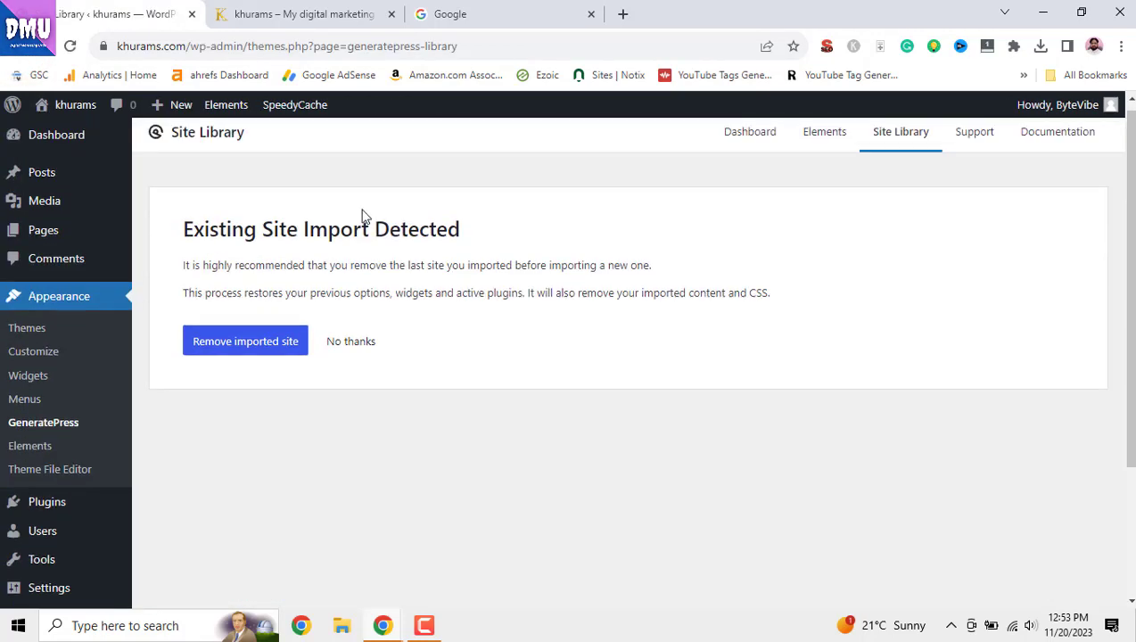
click(899, 145)
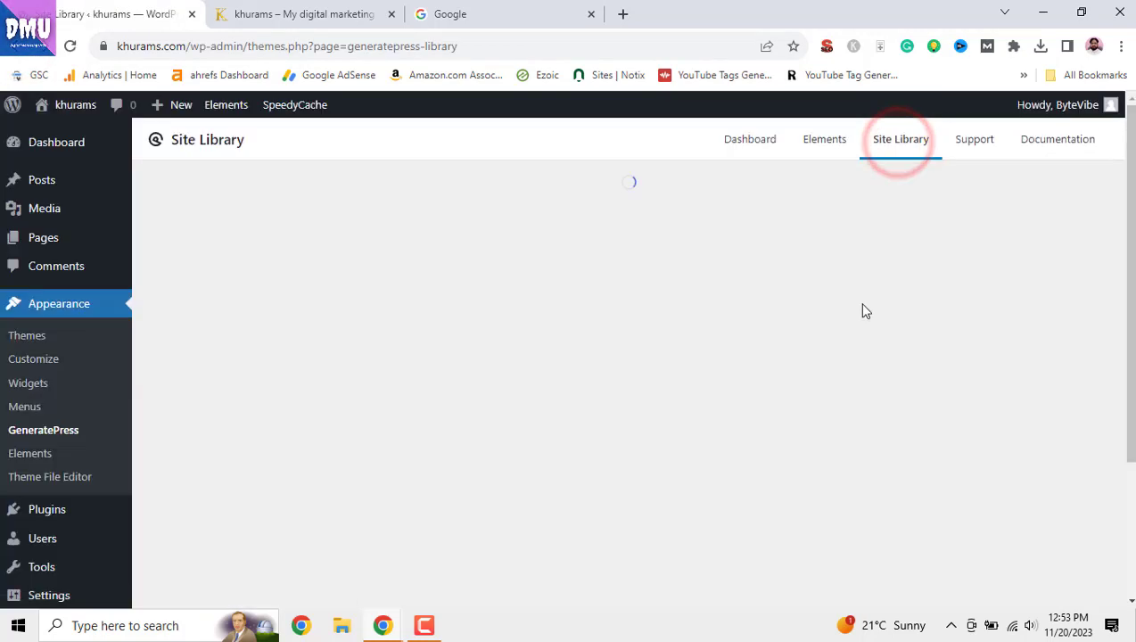
click(354, 349)
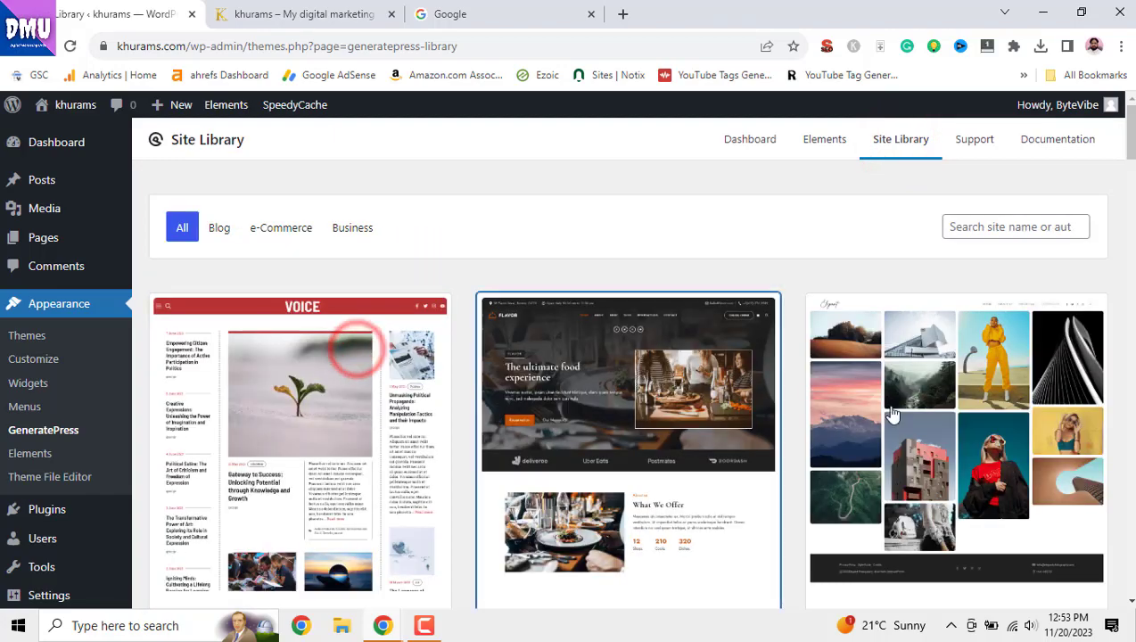
scroll(918, 419, down, 3)
scroll(919, 418, down, 5)
scroll(925, 419, down, 5)
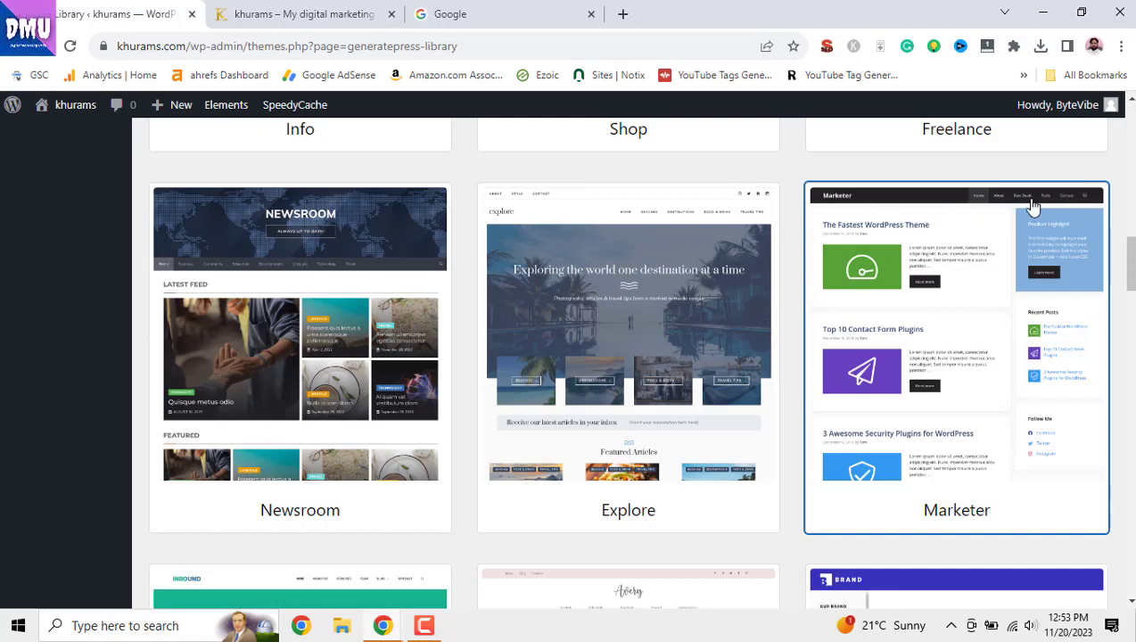
Reload the live khurams.com tab, then switch to the Google tab.
click(360, 15)
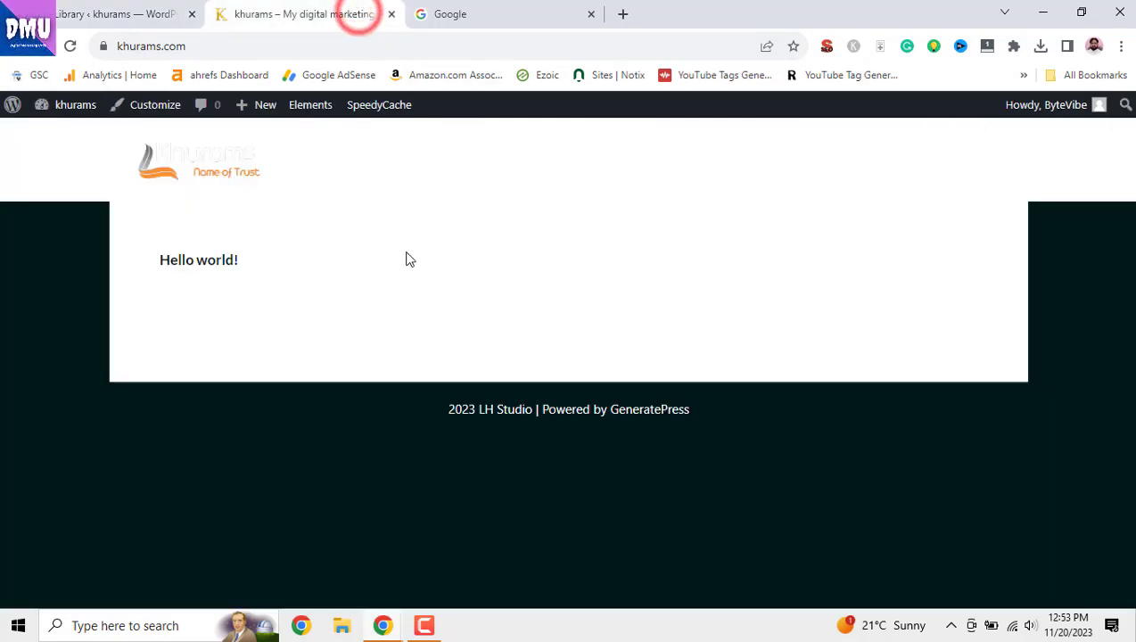
click(69, 46)
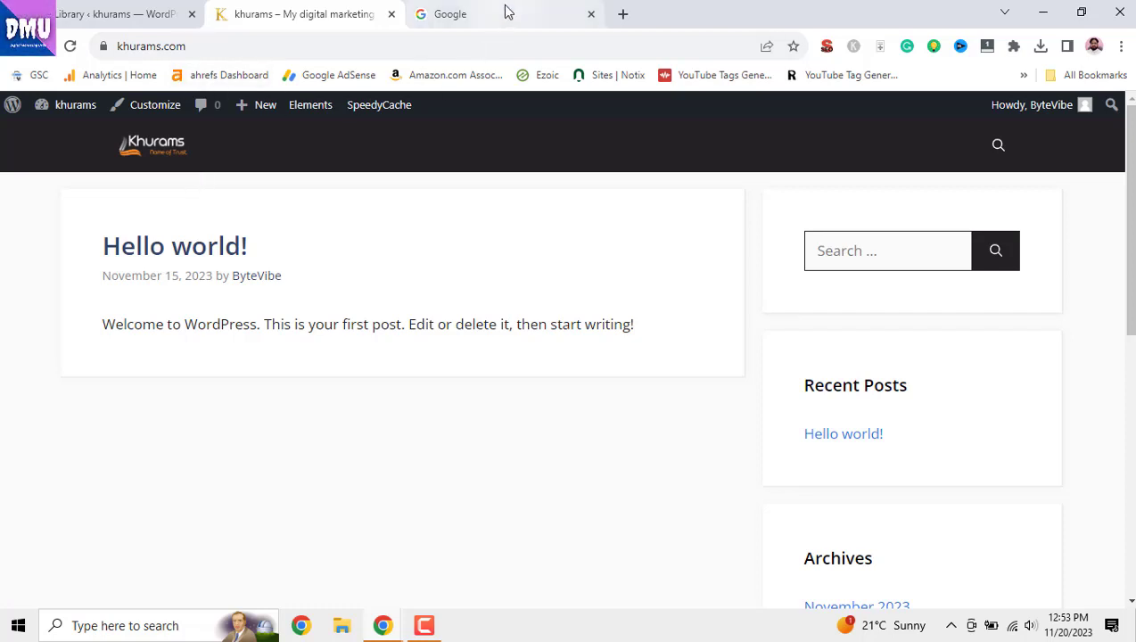
click(479, 9)
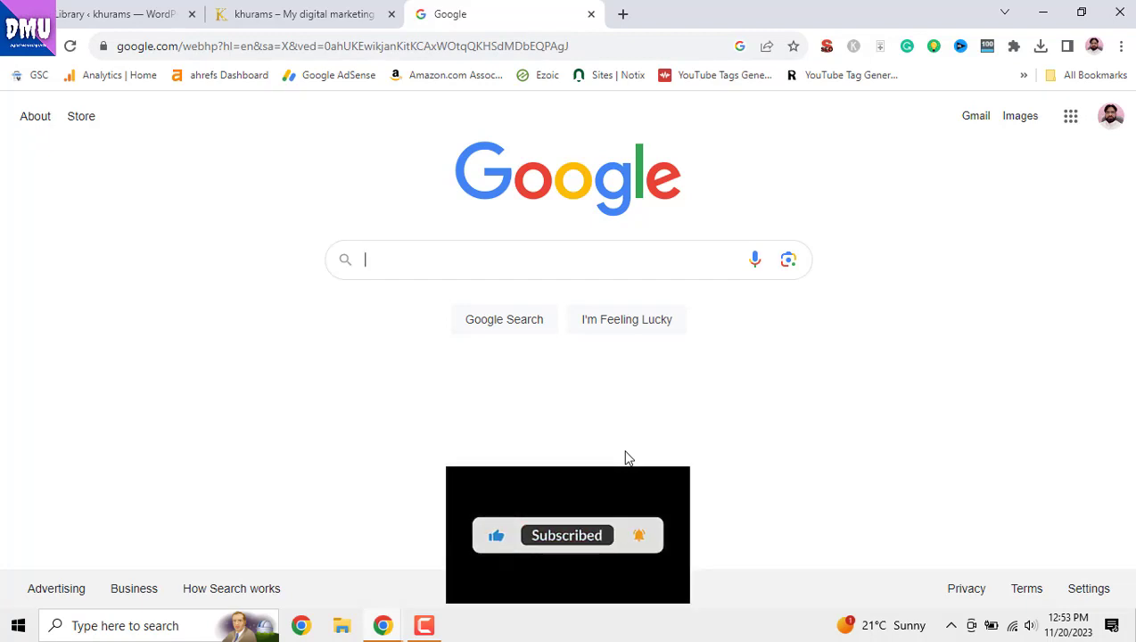
Search Google for 'k' and show the image results.
click(116, 14)
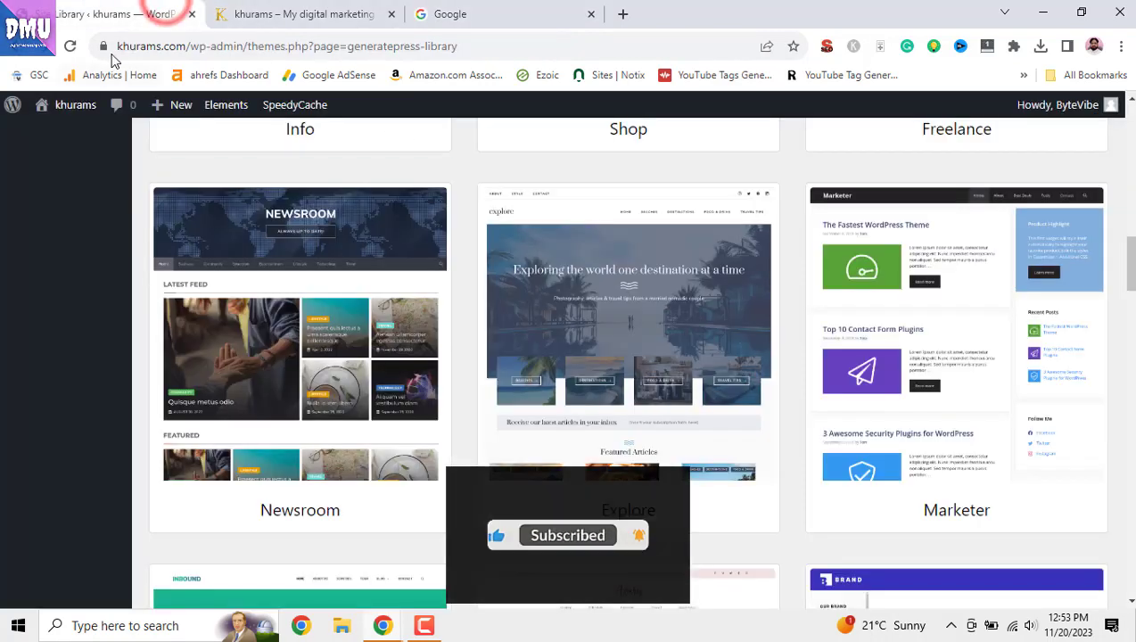
click(496, 14)
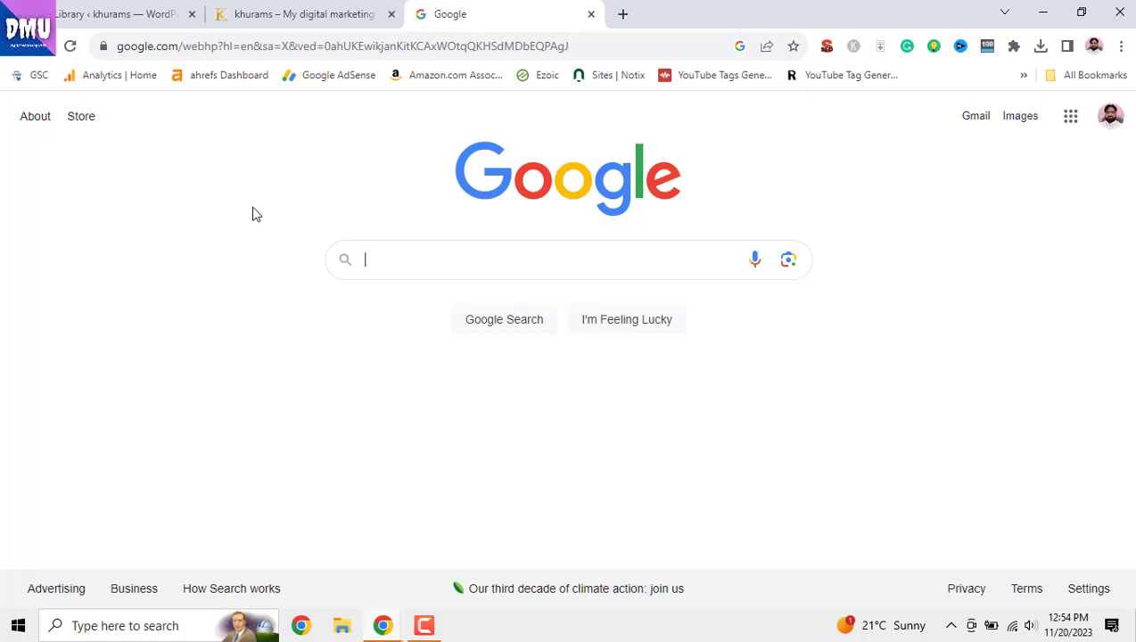
text(k)
key(Return)
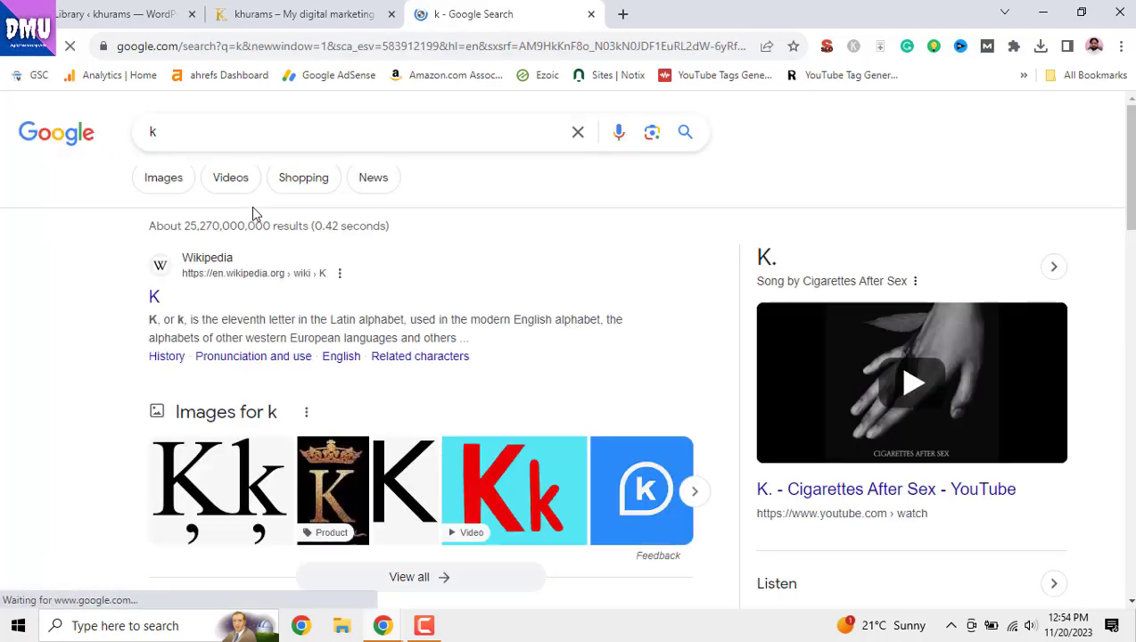
click(178, 182)
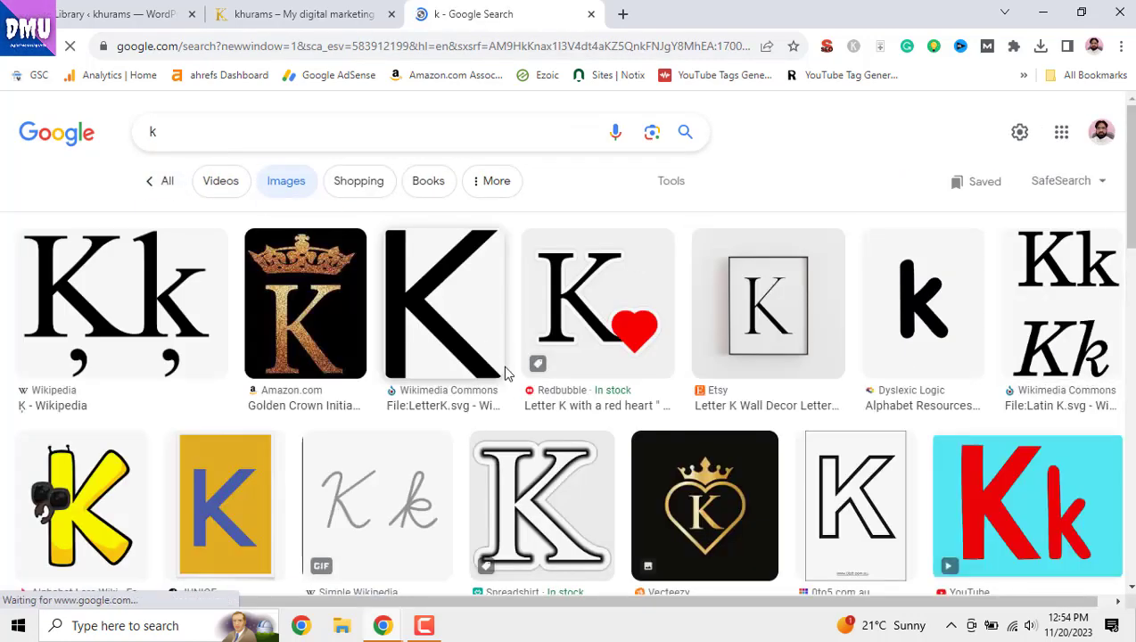
Compare the k images with the khurams site and preview the Golden Crown Initial K image.
scroll(510, 378, down, 2)
scroll(510, 378, down, 2)
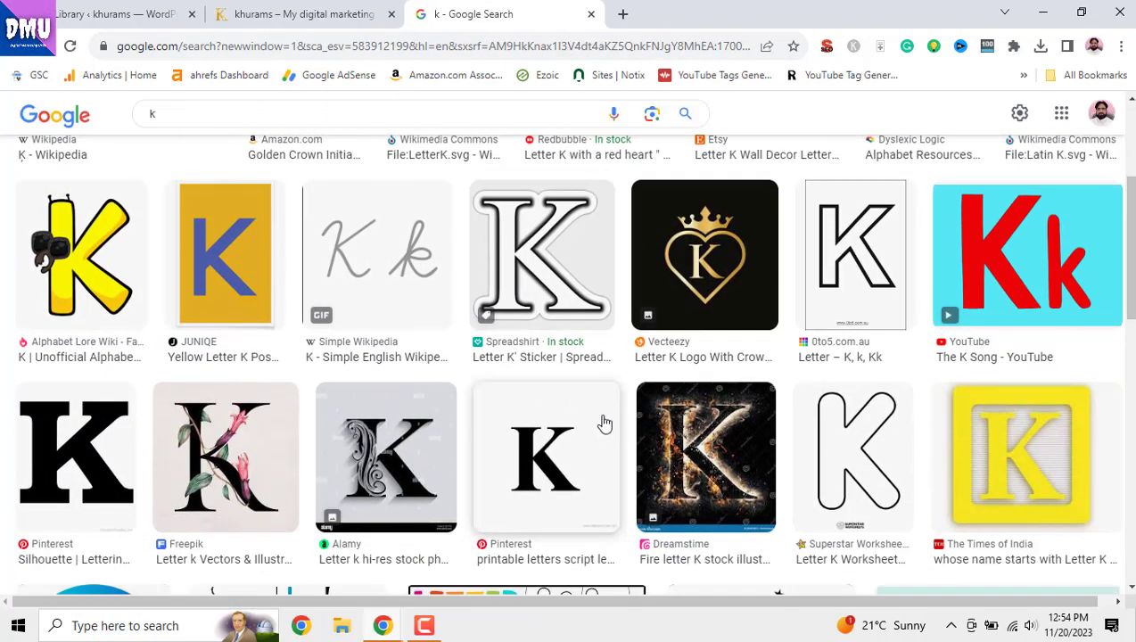
click(267, 12)
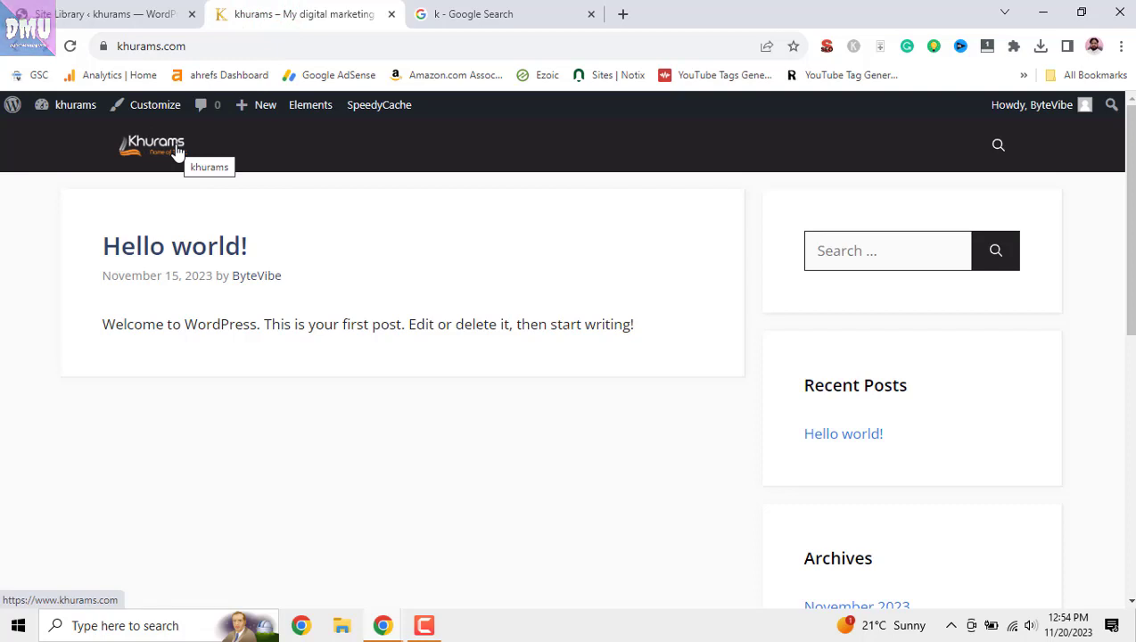
click(463, 11)
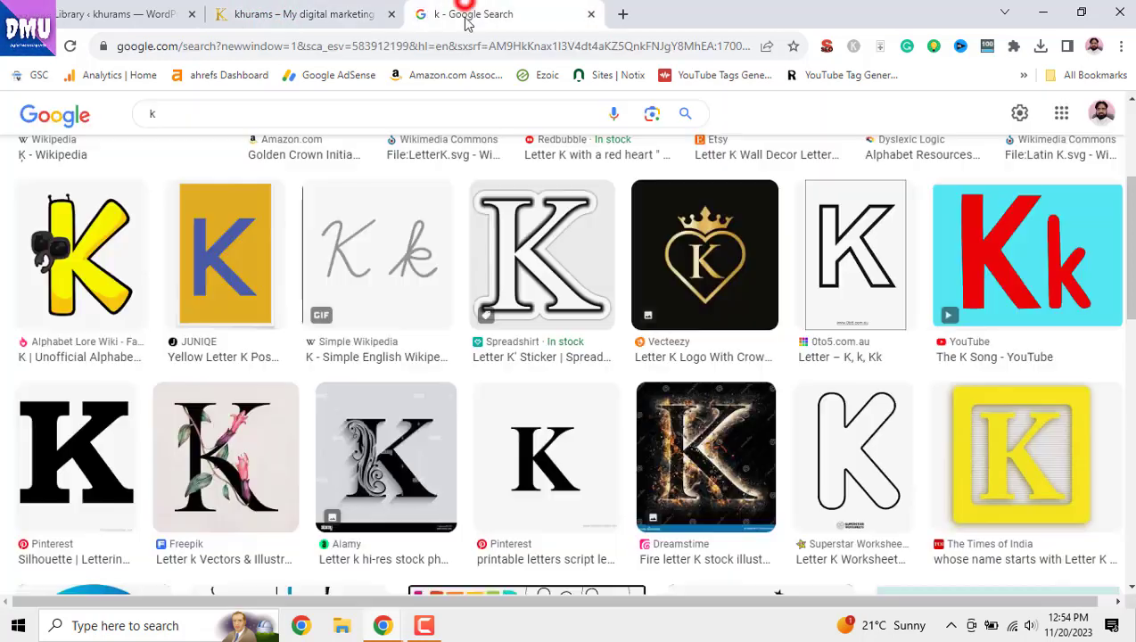
click(299, 11)
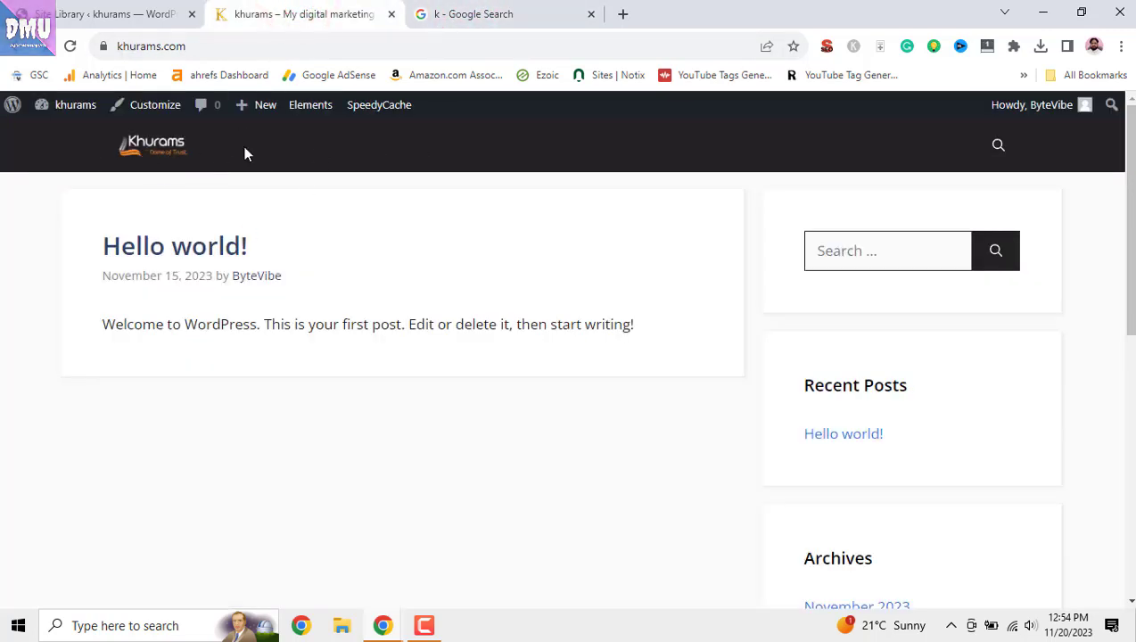
click(481, 9)
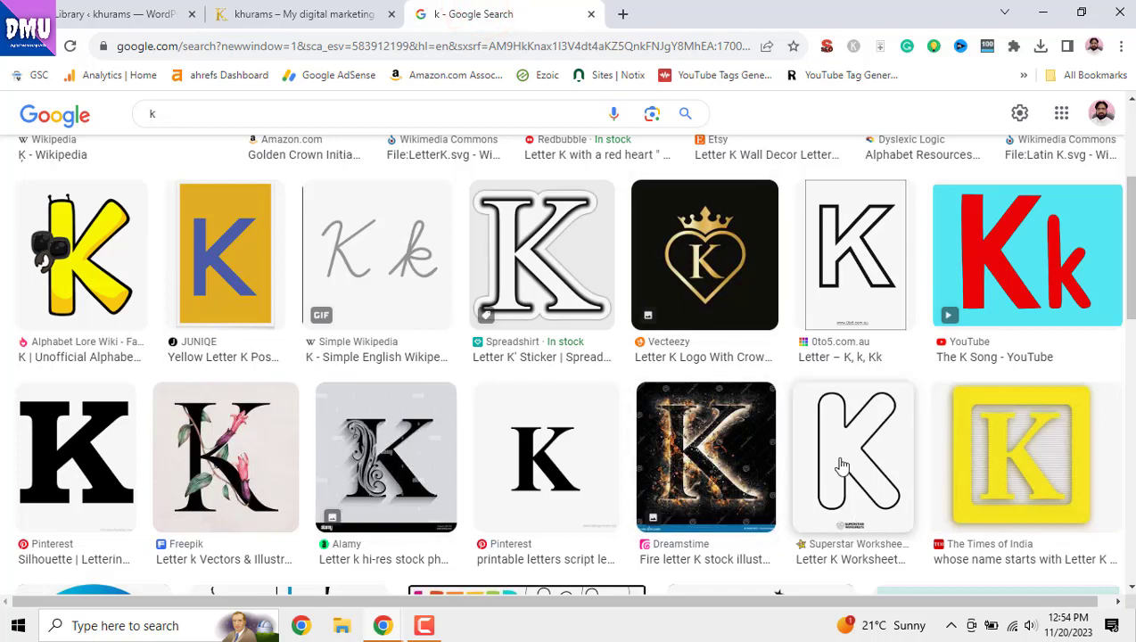
scroll(838, 462, up, 5)
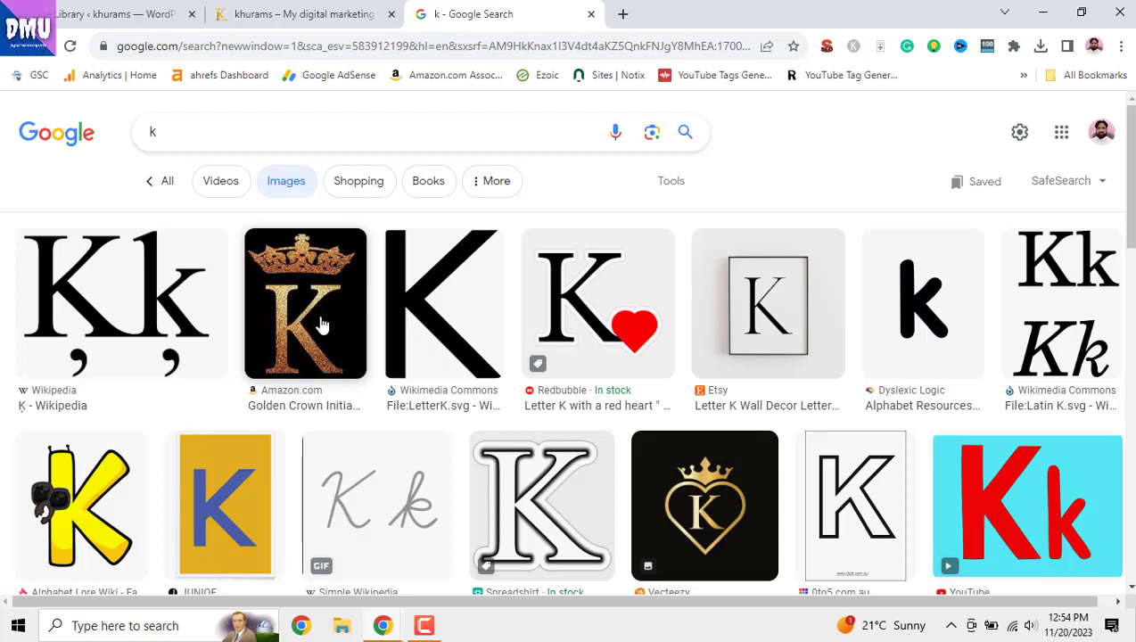
click(327, 322)
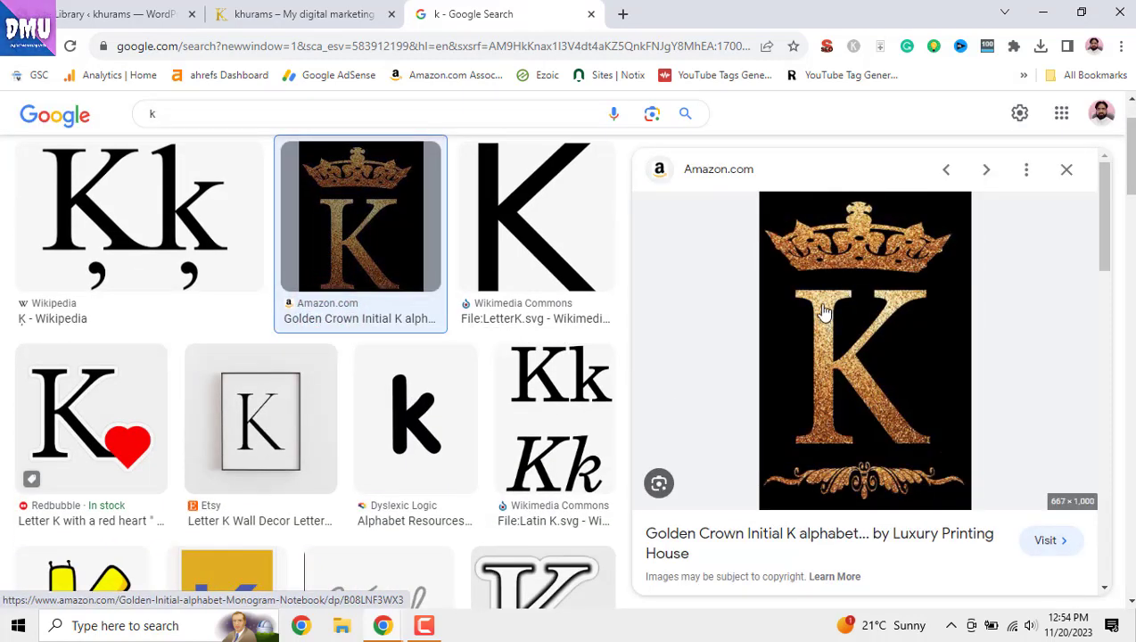
Save the golden crown K image from Google Search as 'khurams.com logo'.
right_click(819, 303)
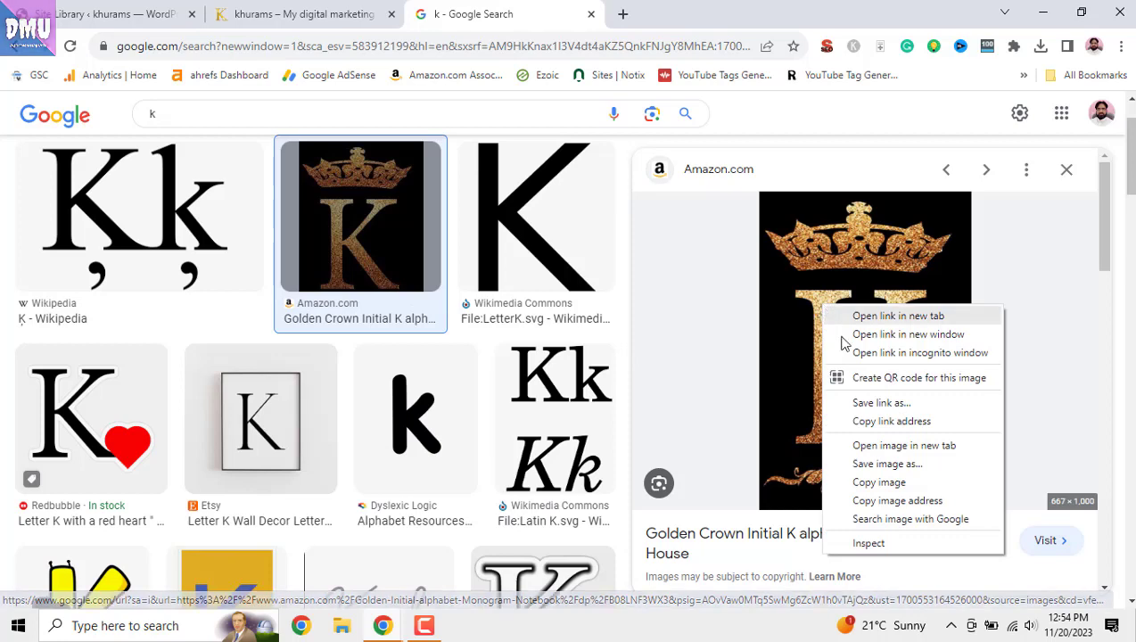
click(870, 465)
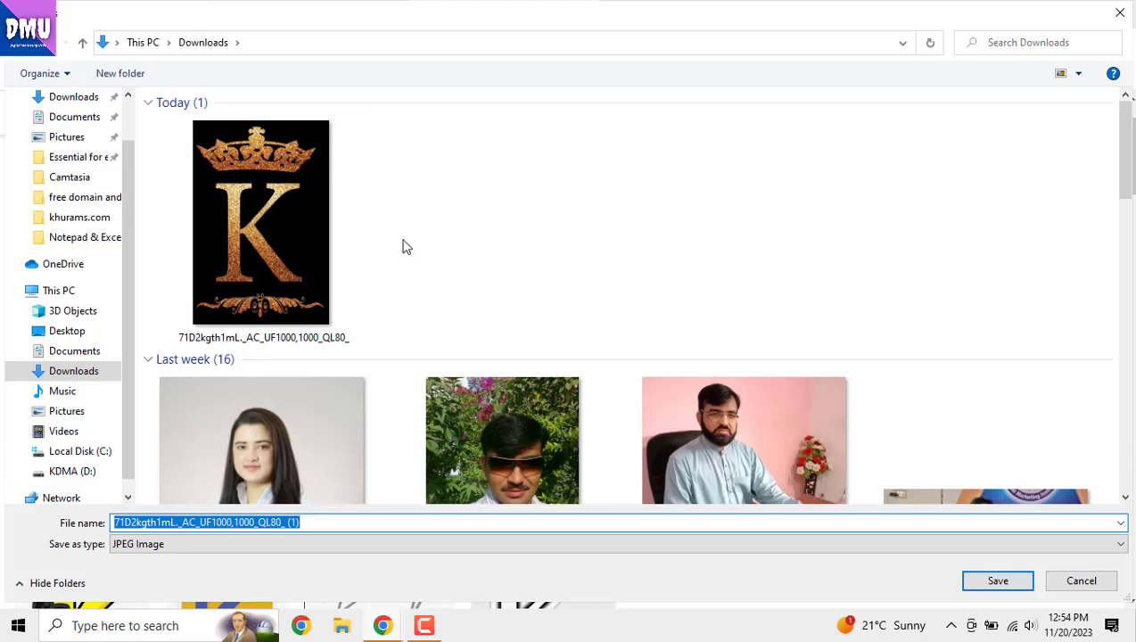
click(326, 215)
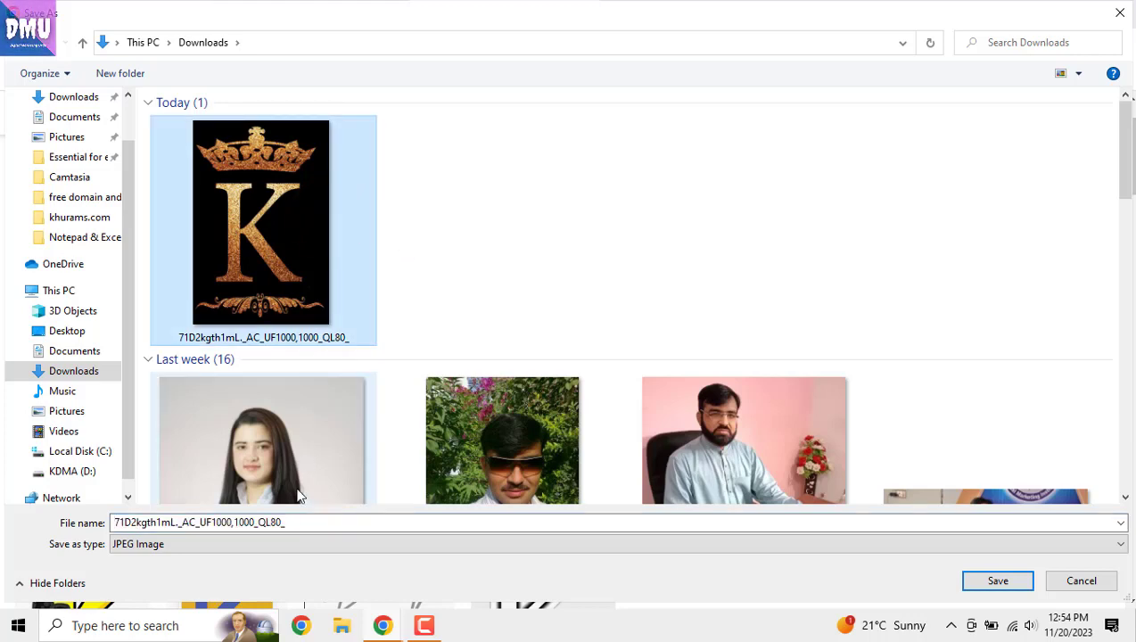
click(295, 522)
text(k)
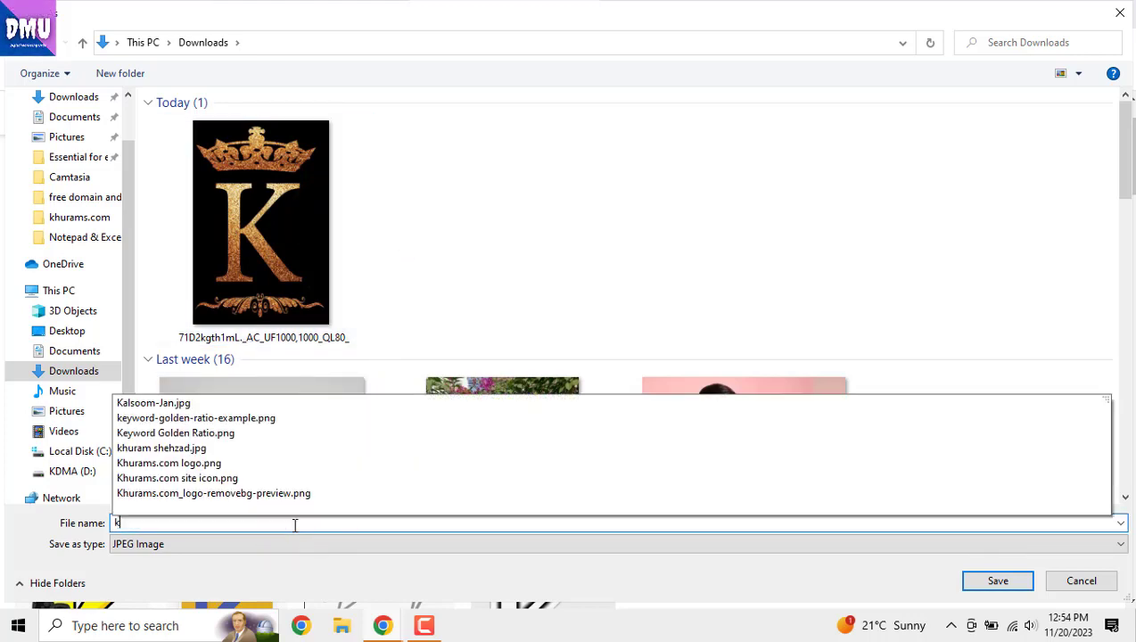
text(hurams.c)
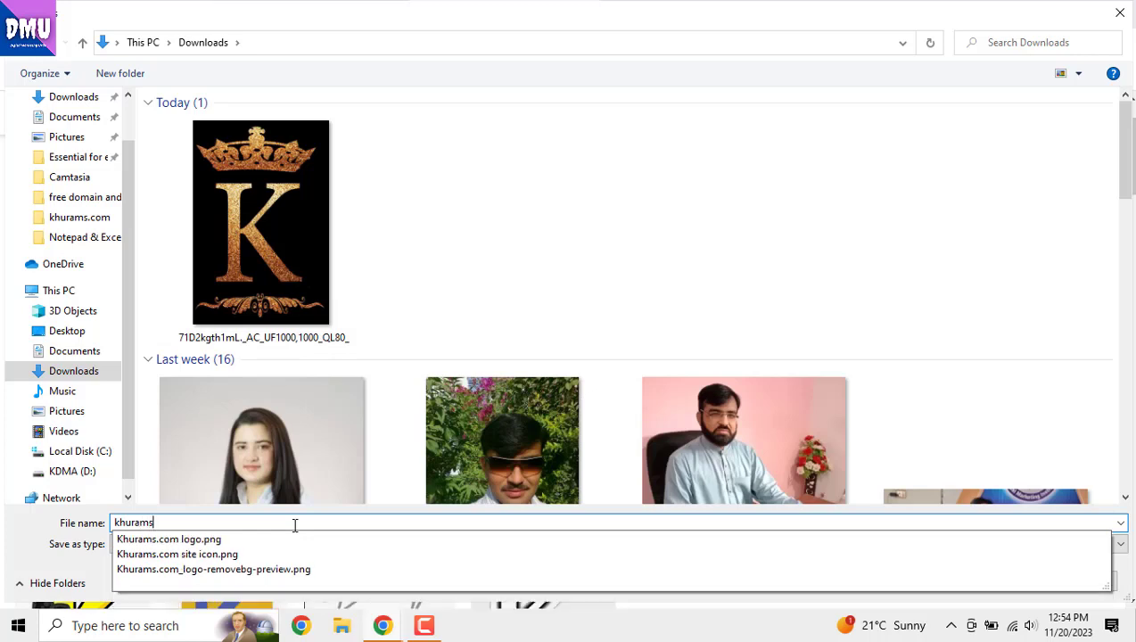
text(o)
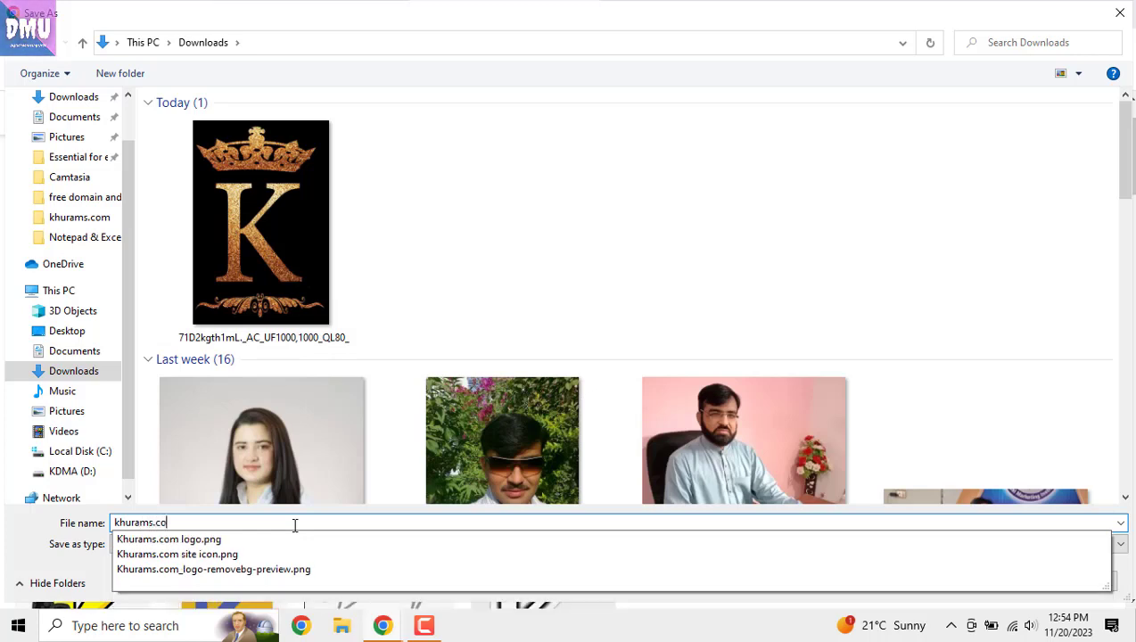
text(m logo)
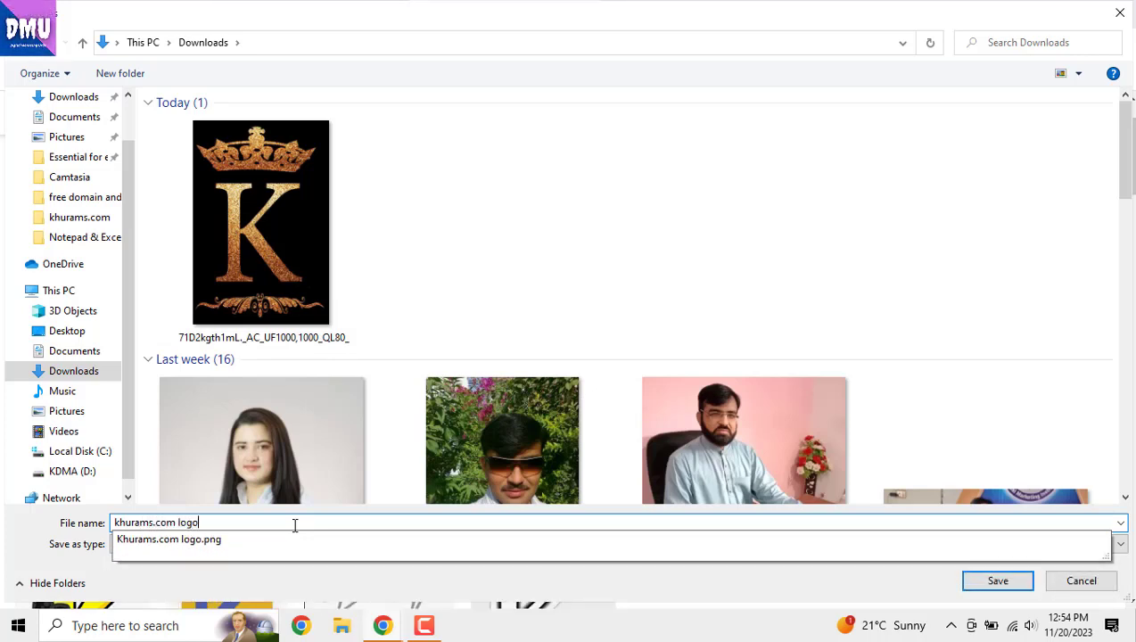
key(Return)
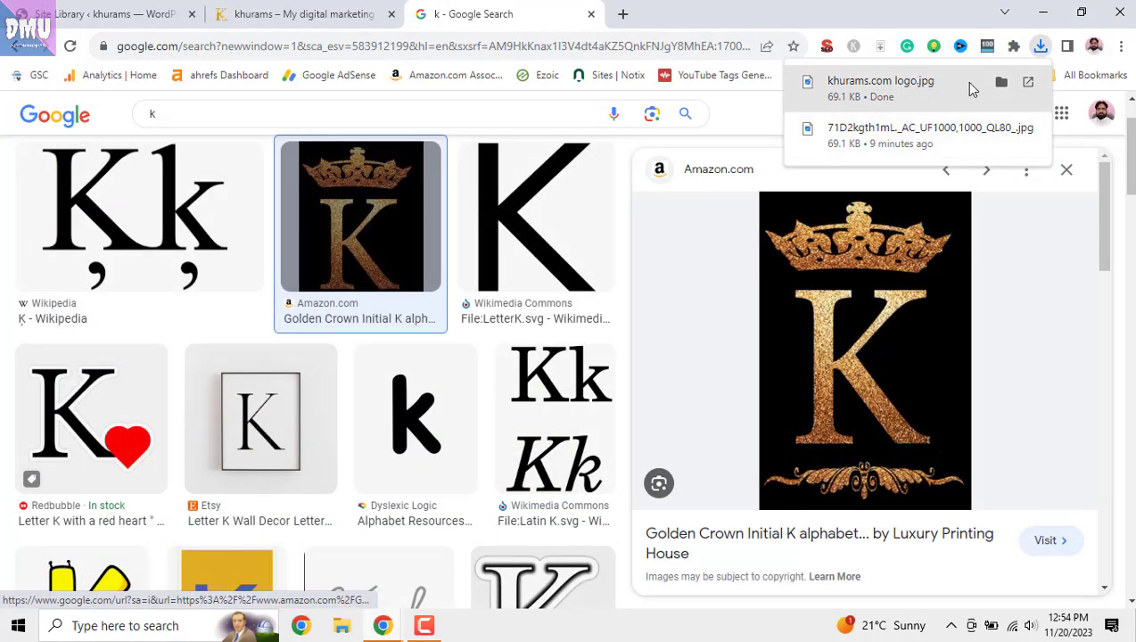
In the Downloads folder, delete the duplicate original K image download.
click(993, 82)
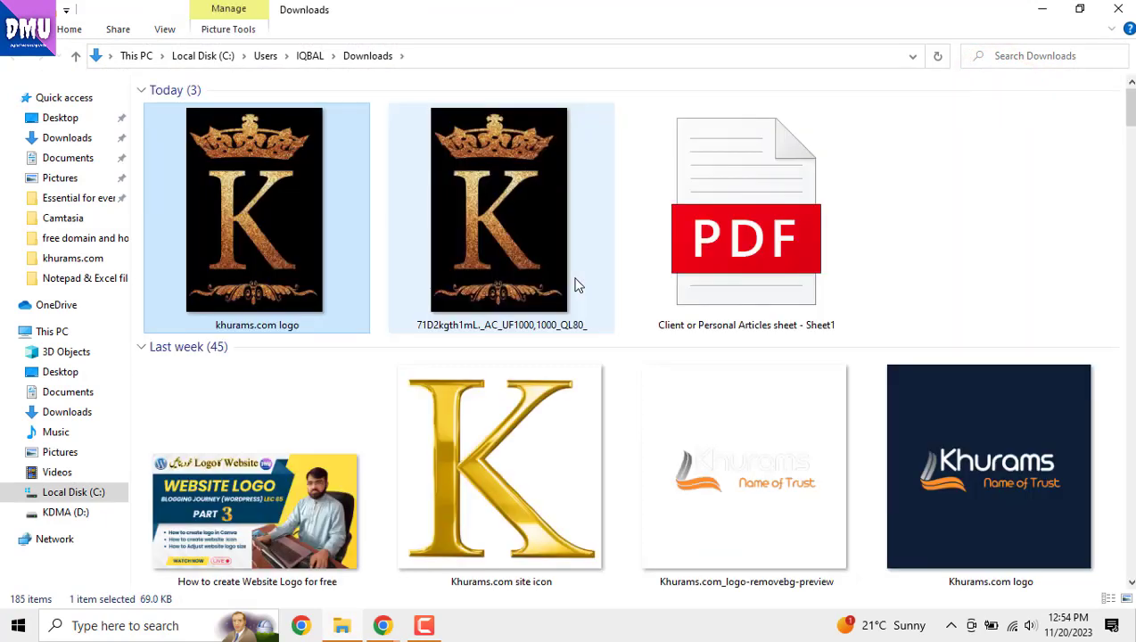
click(527, 267)
key(Delete)
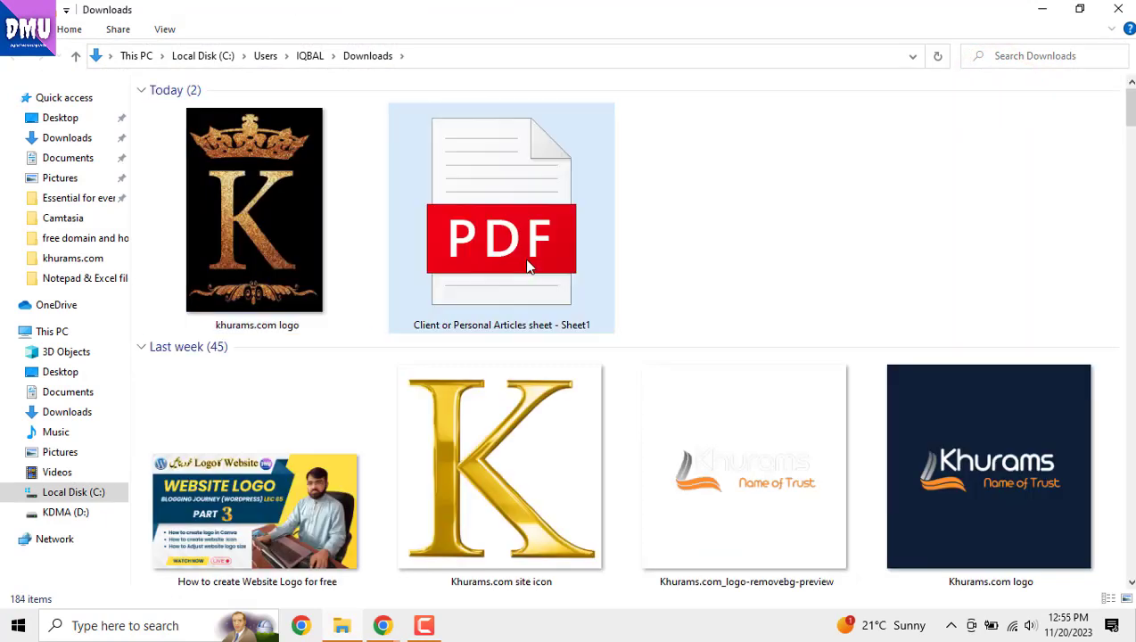
click(255, 137)
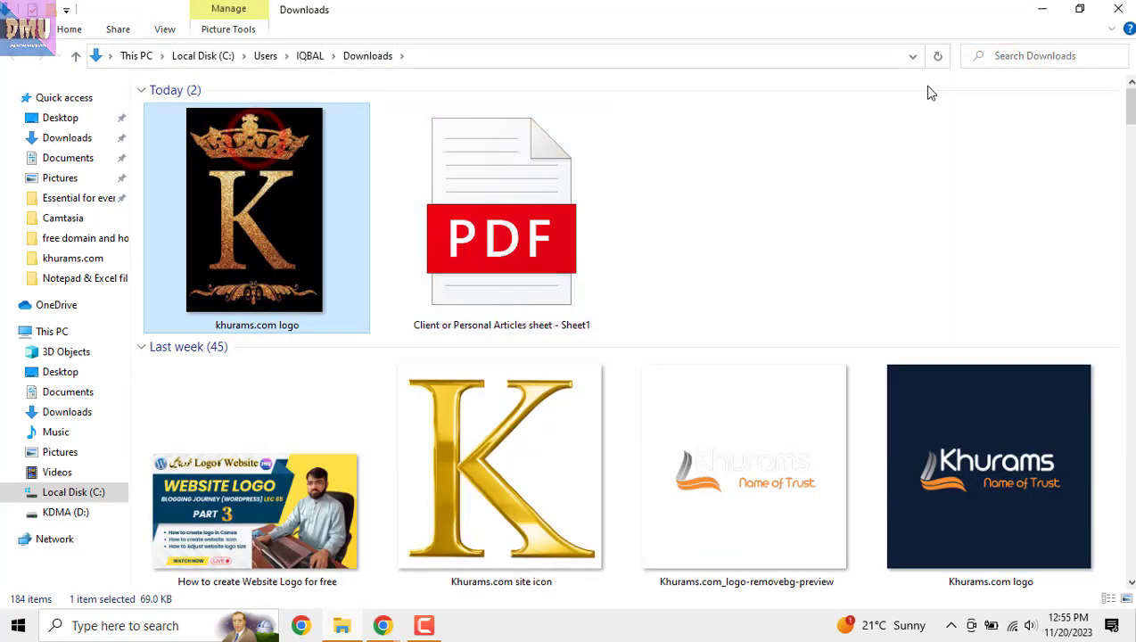
click(1043, 10)
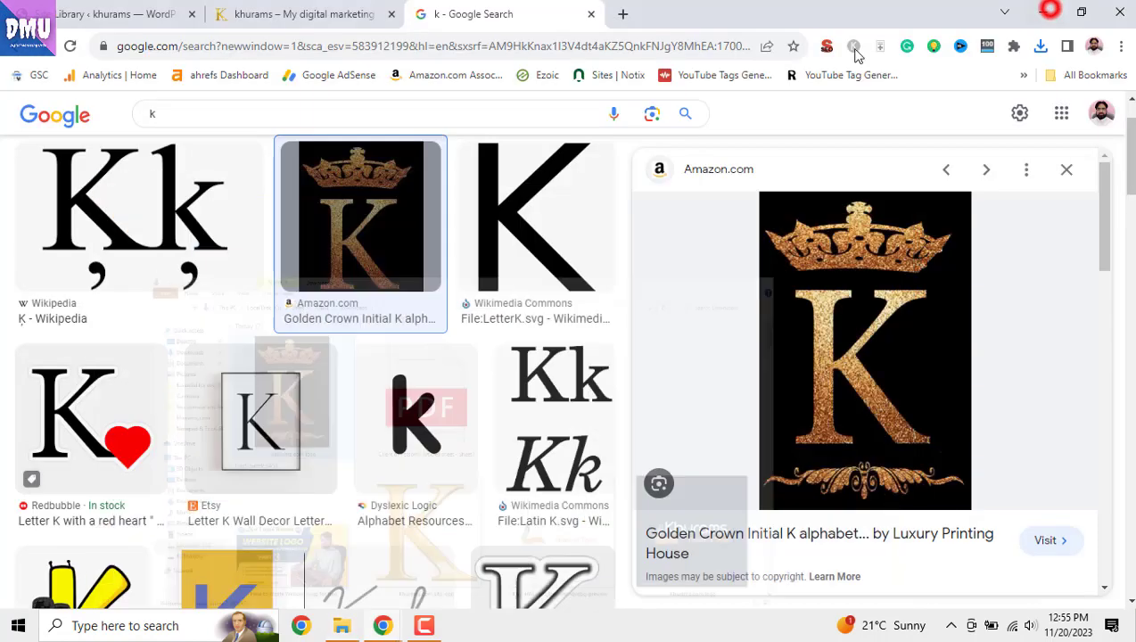
Upload 'khurams.com logo' to remove.bg and download the transparent-background PNG.
click(631, 13)
text(remove.bg/upload)
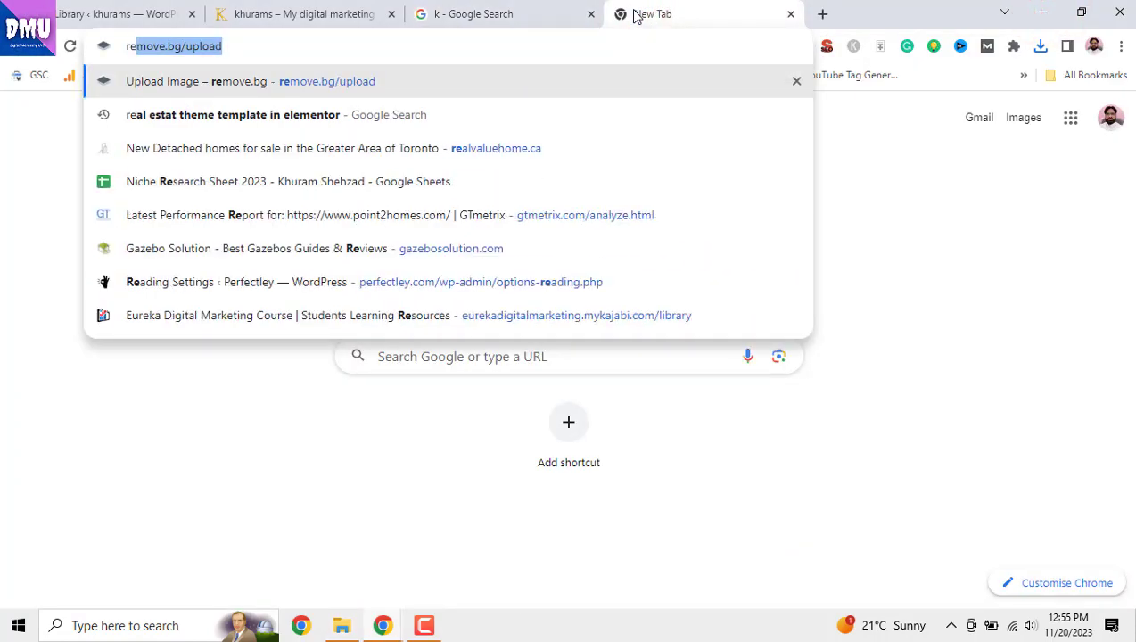
key(Return)
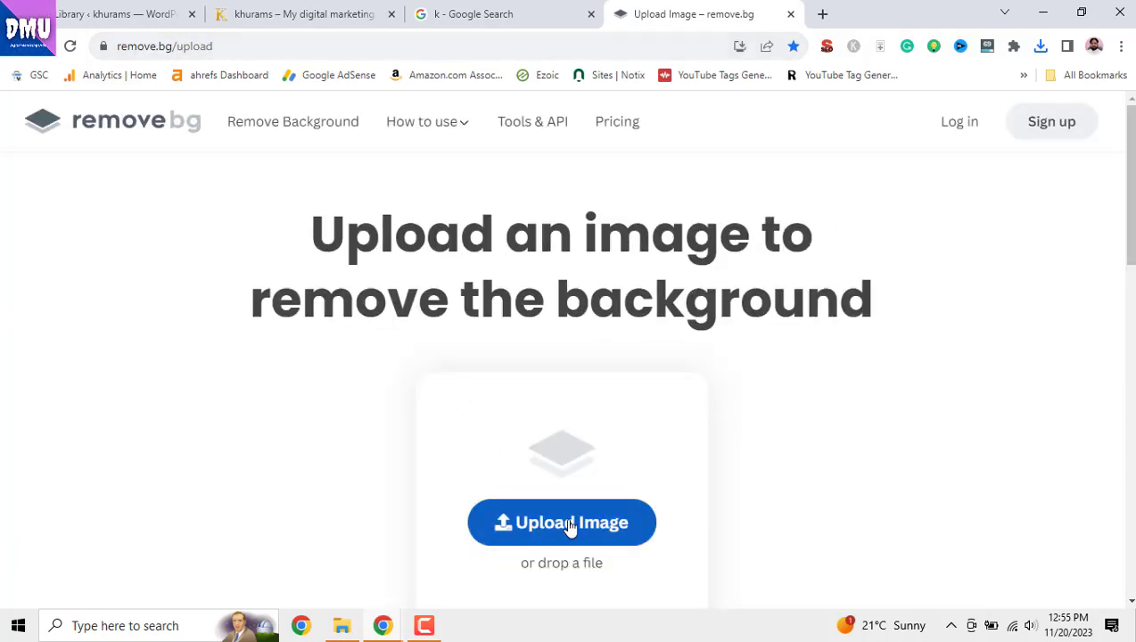
click(565, 522)
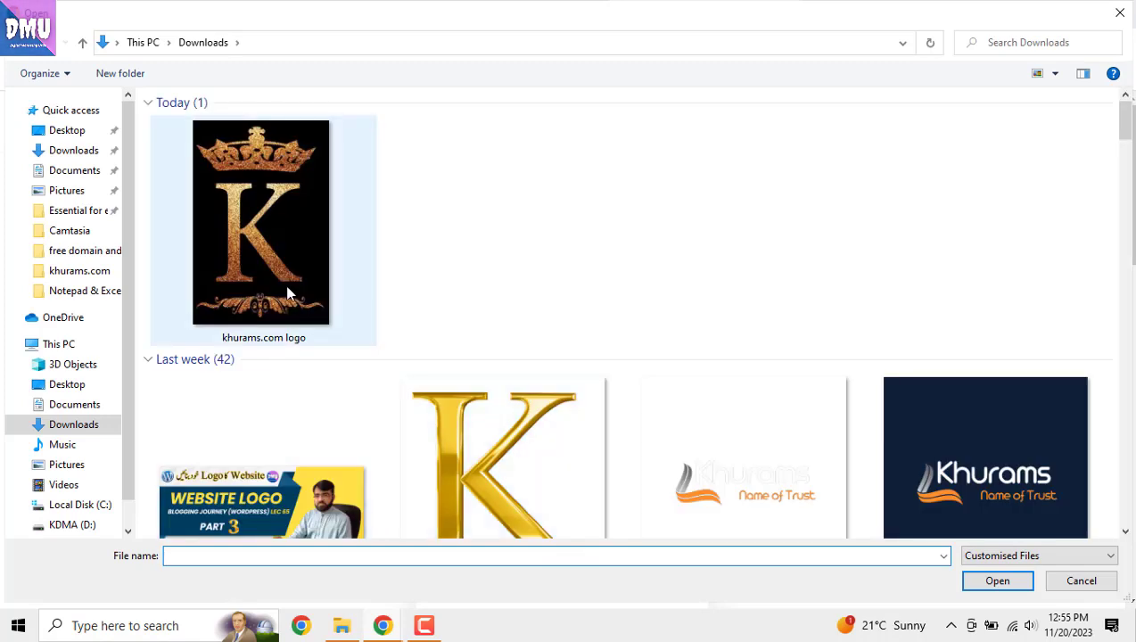
double_click(292, 287)
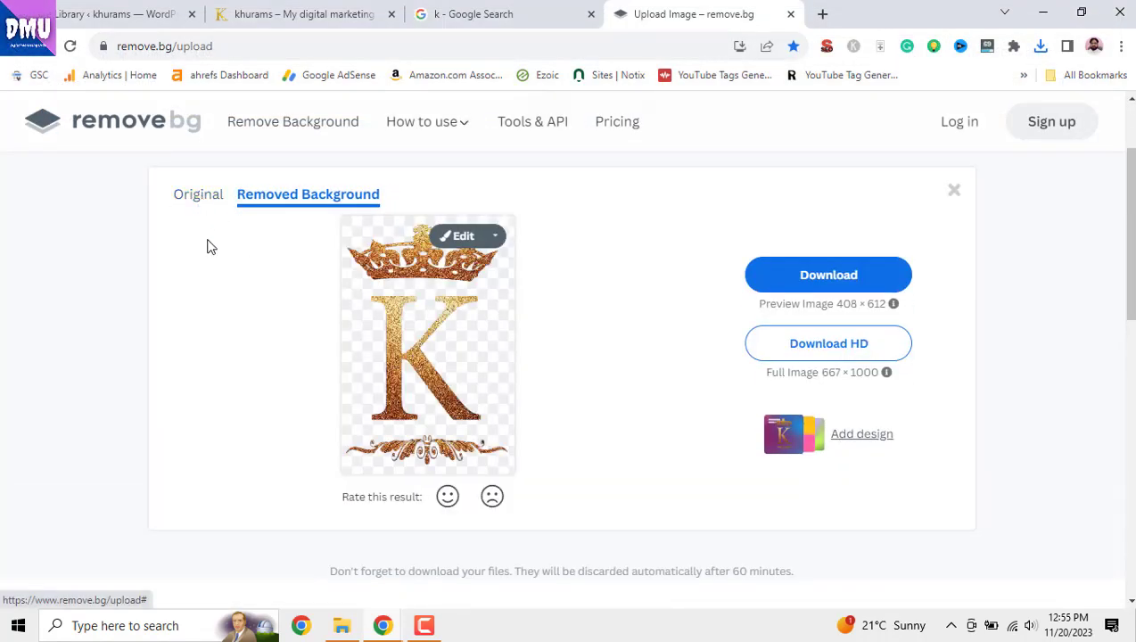
click(797, 277)
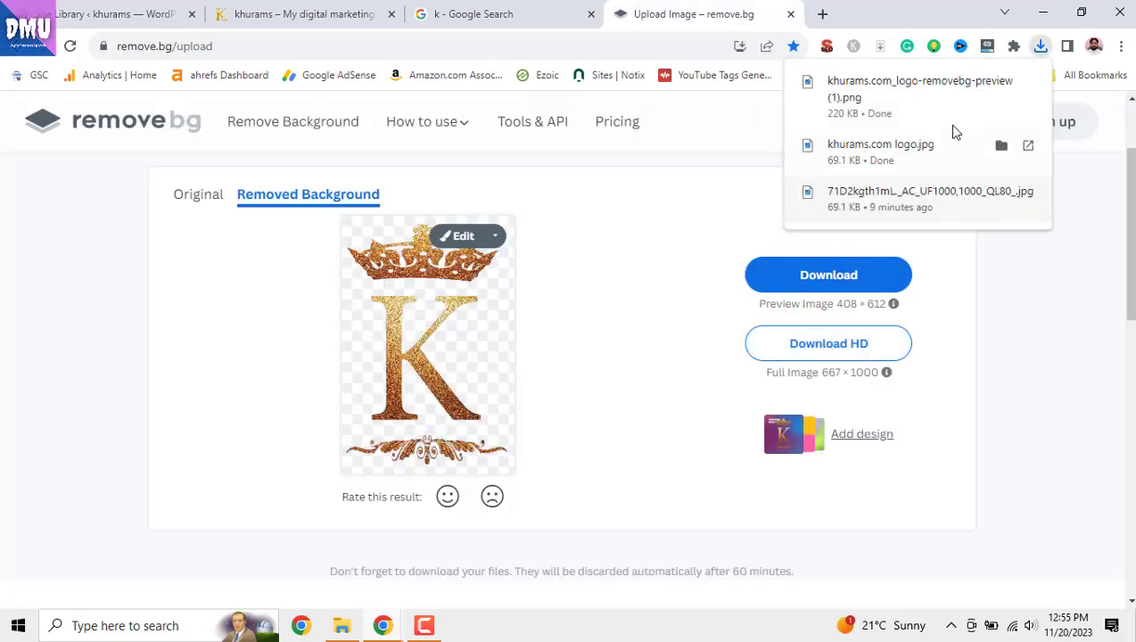
click(1002, 83)
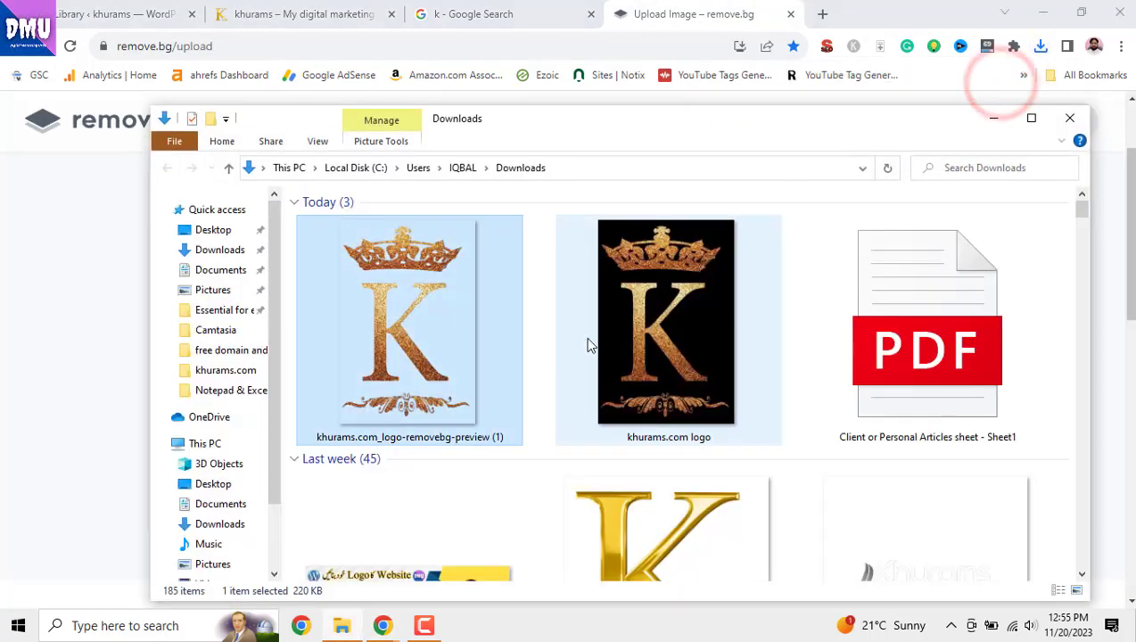
Delete the black-background 'khurams.com logo' file and preview the transparent logo.
click(657, 335)
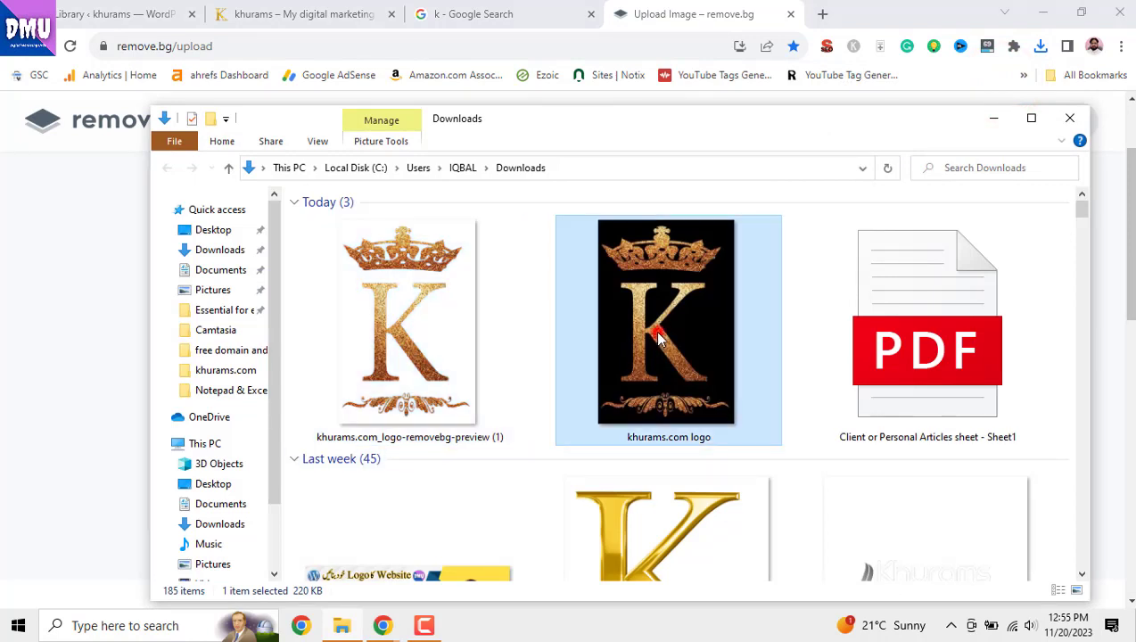
key(Delete)
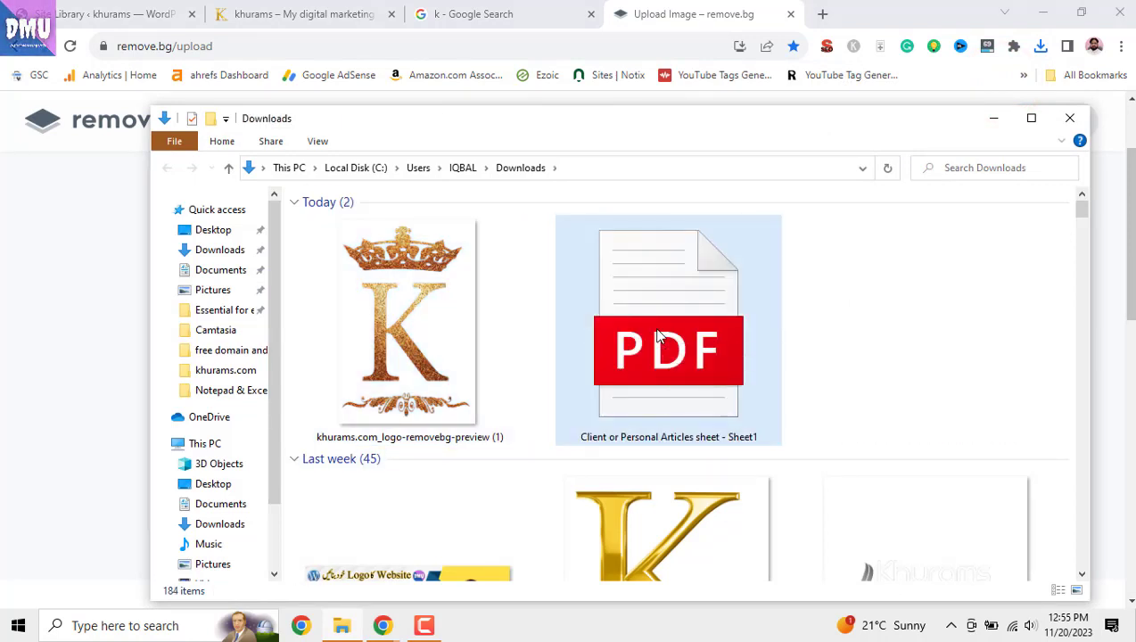
click(451, 437)
double_click(451, 437)
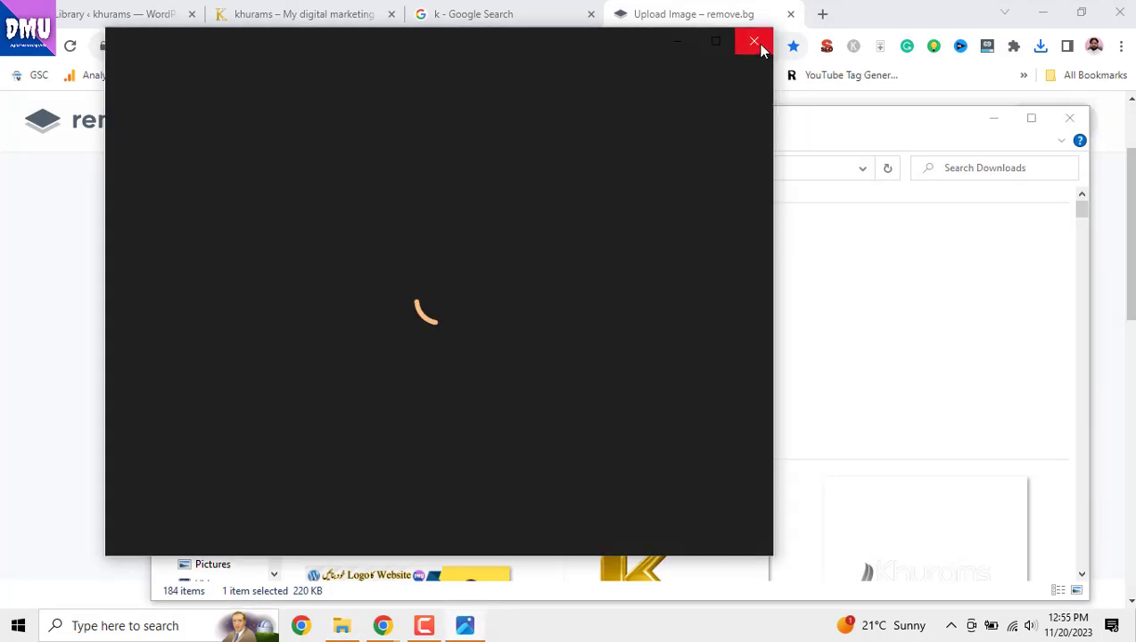
click(760, 50)
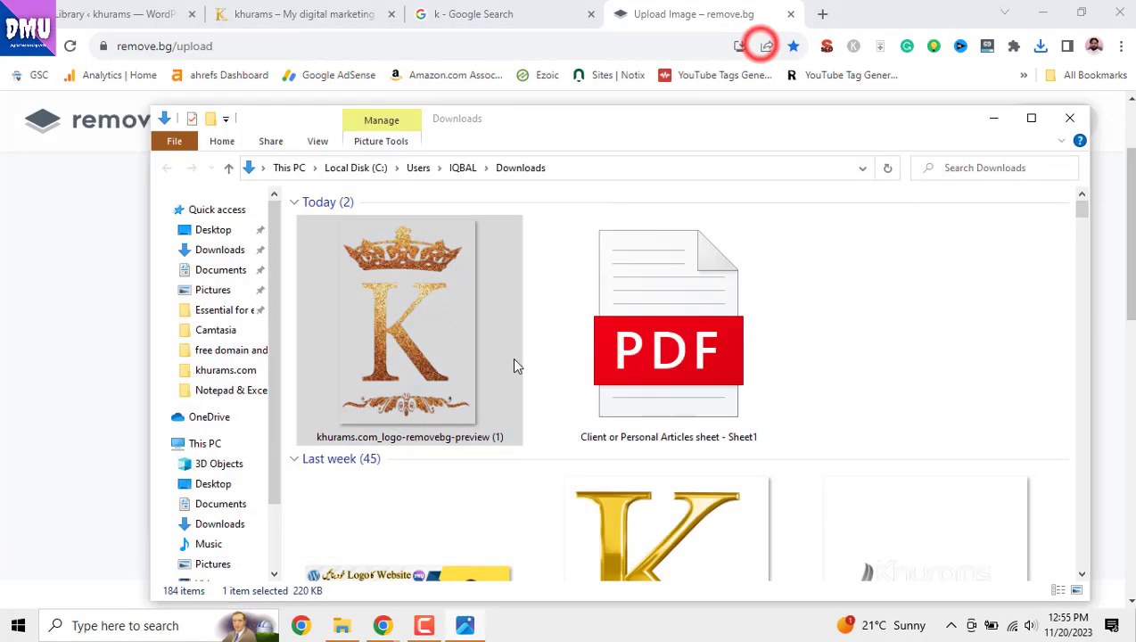
Rename the removebg PNG to 'khurams.com logo', accepting 'khurams.com logo (2)'.
right_click(460, 452)
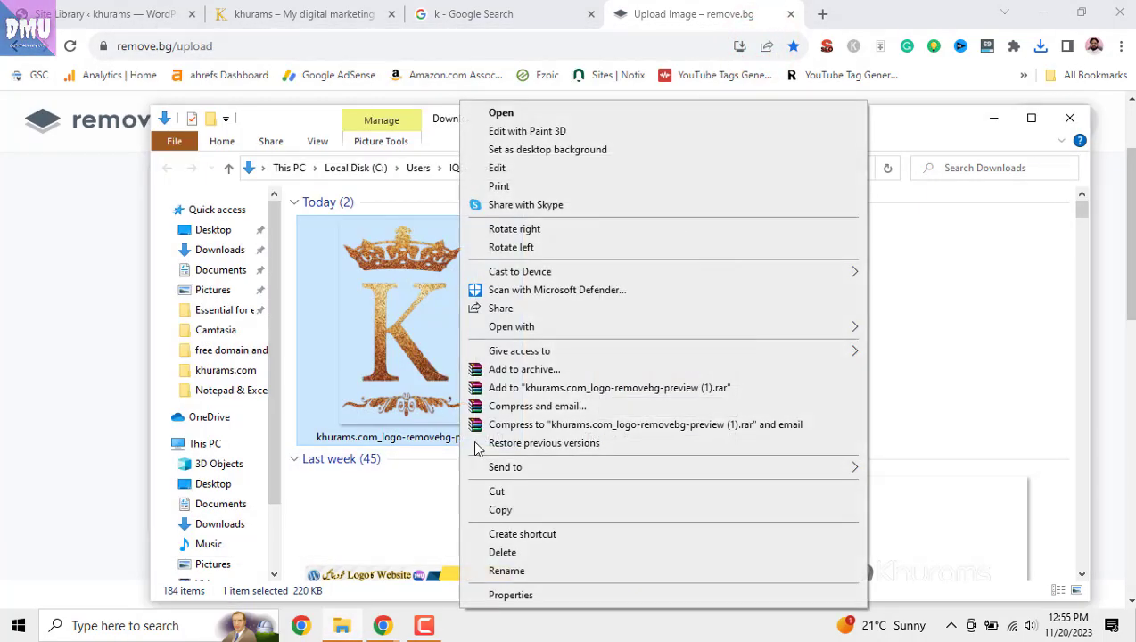
click(530, 566)
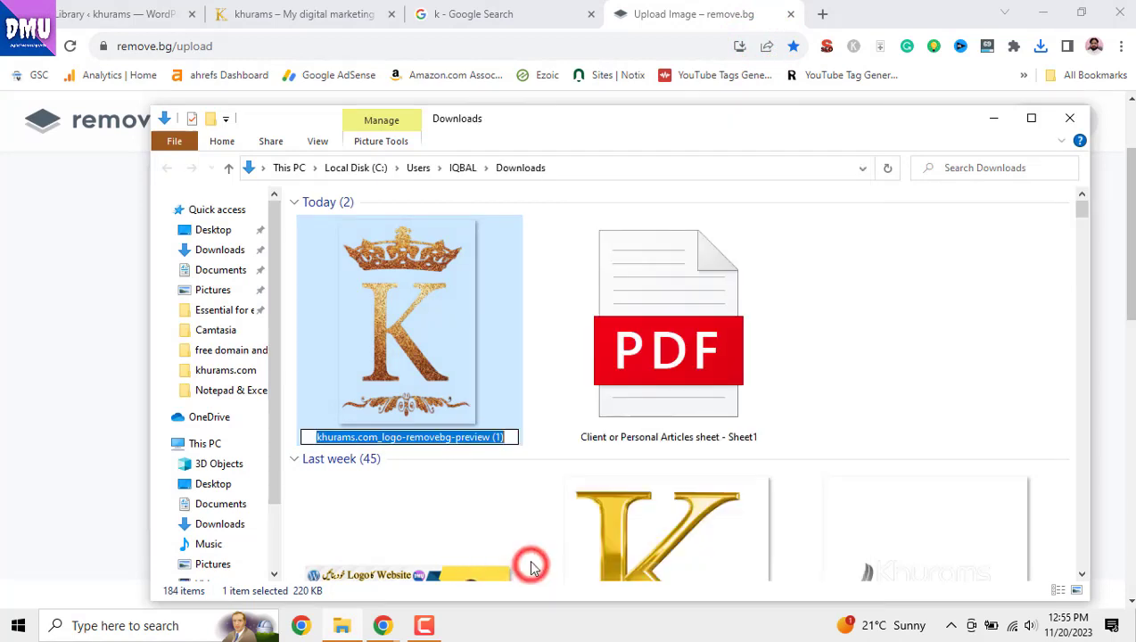
click(378, 439)
drag(378, 439, 508, 439)
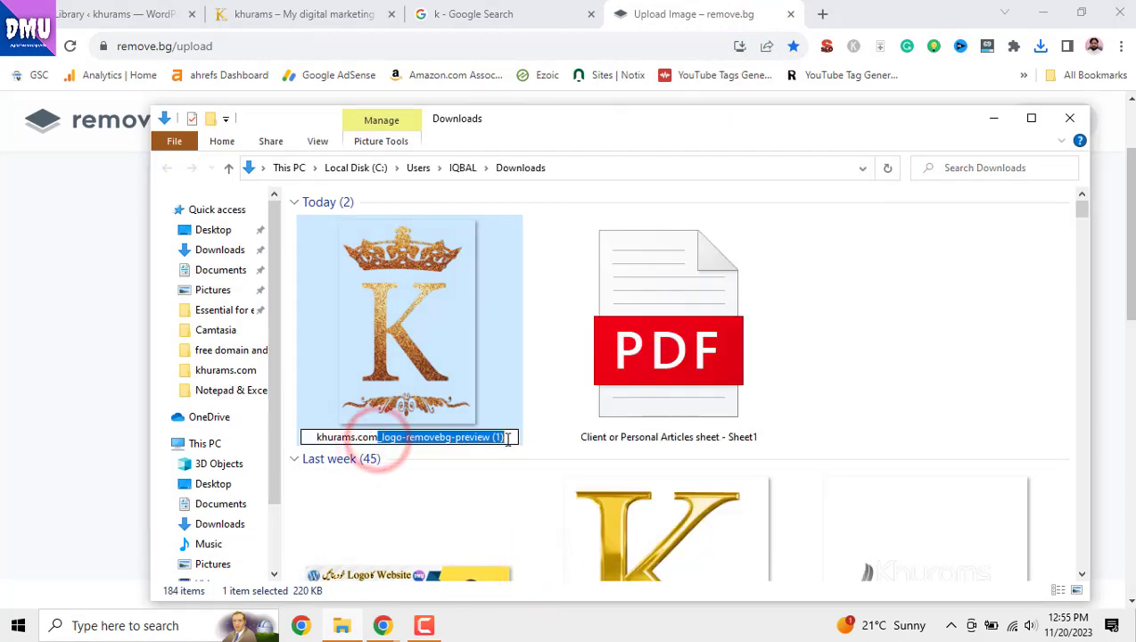
key(BackSpace)
text(log)
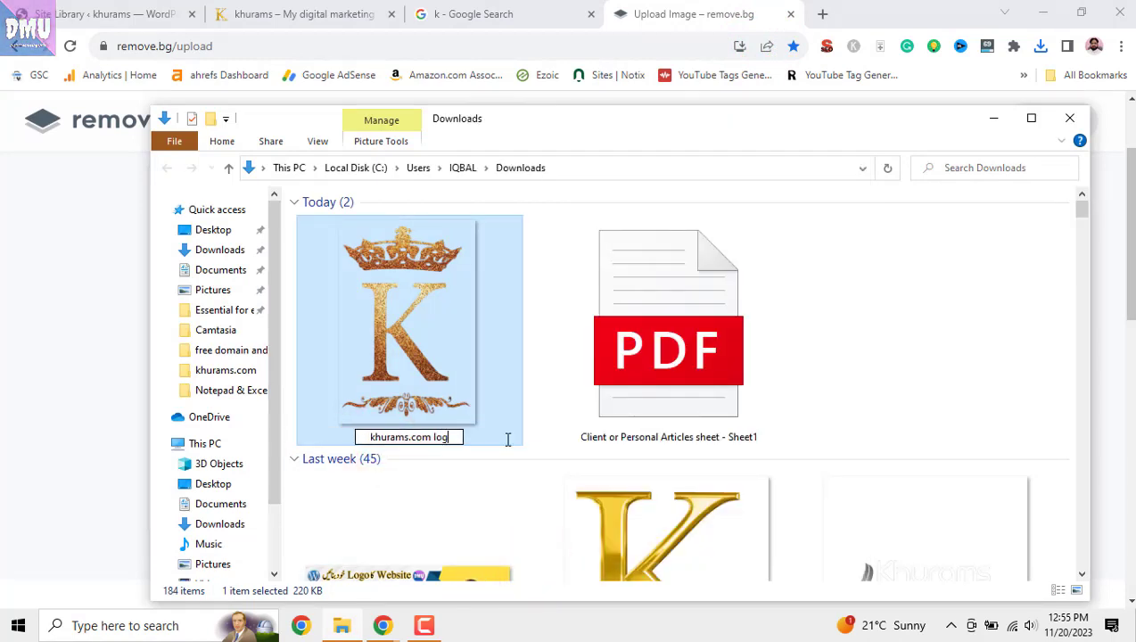
text(o)
key(Return)
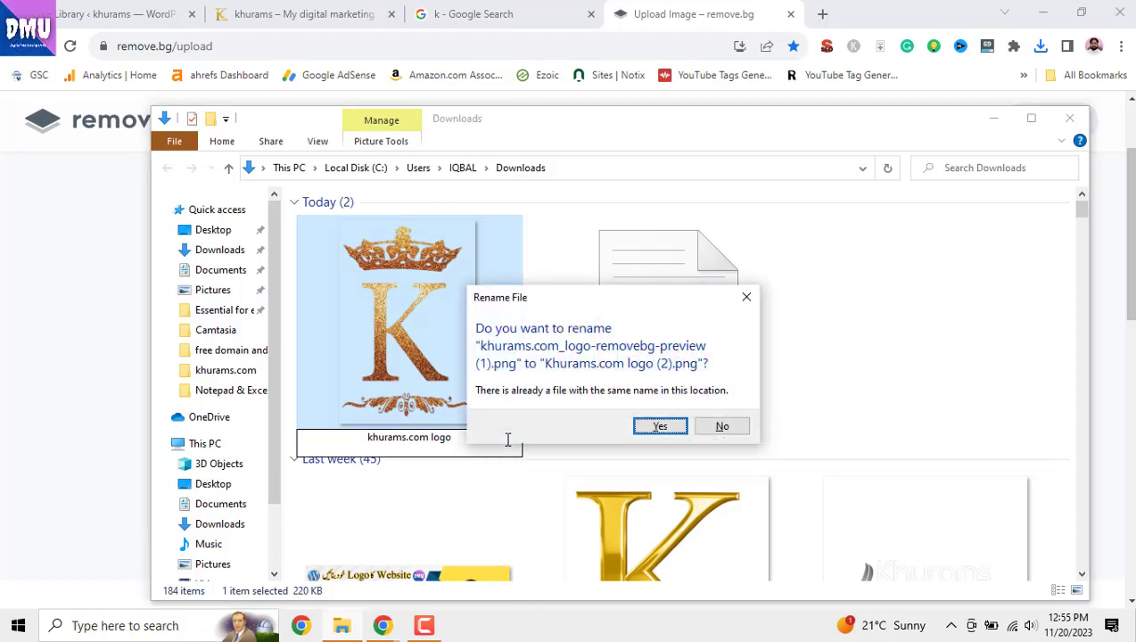
click(665, 426)
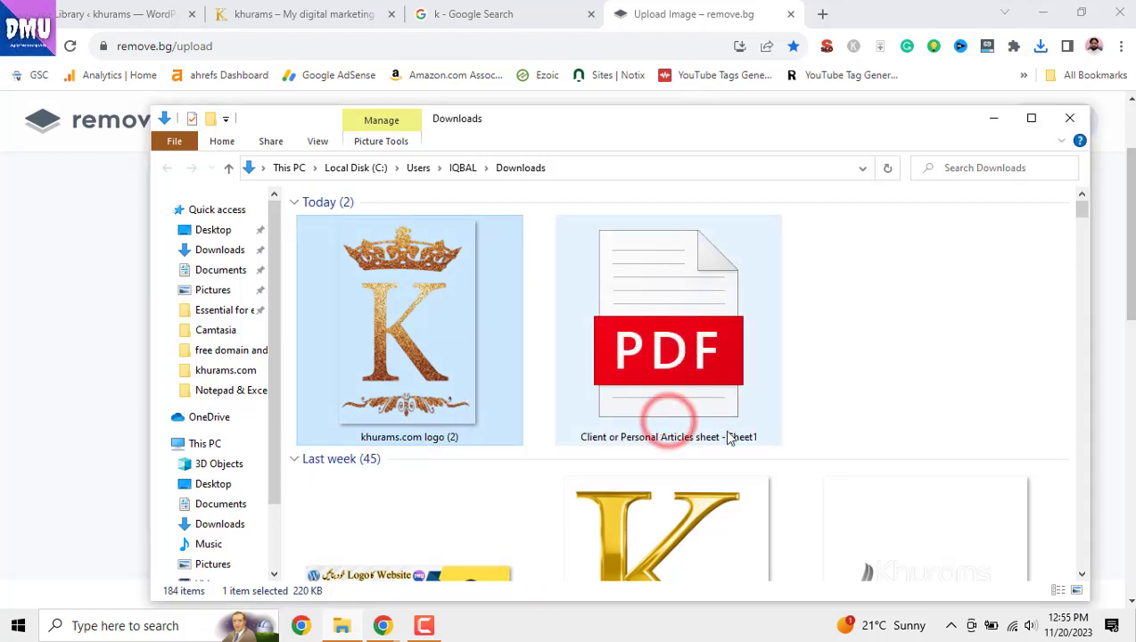
Refresh the Downloads folder and return to the khurams site browser tab.
right_click(913, 323)
click(982, 390)
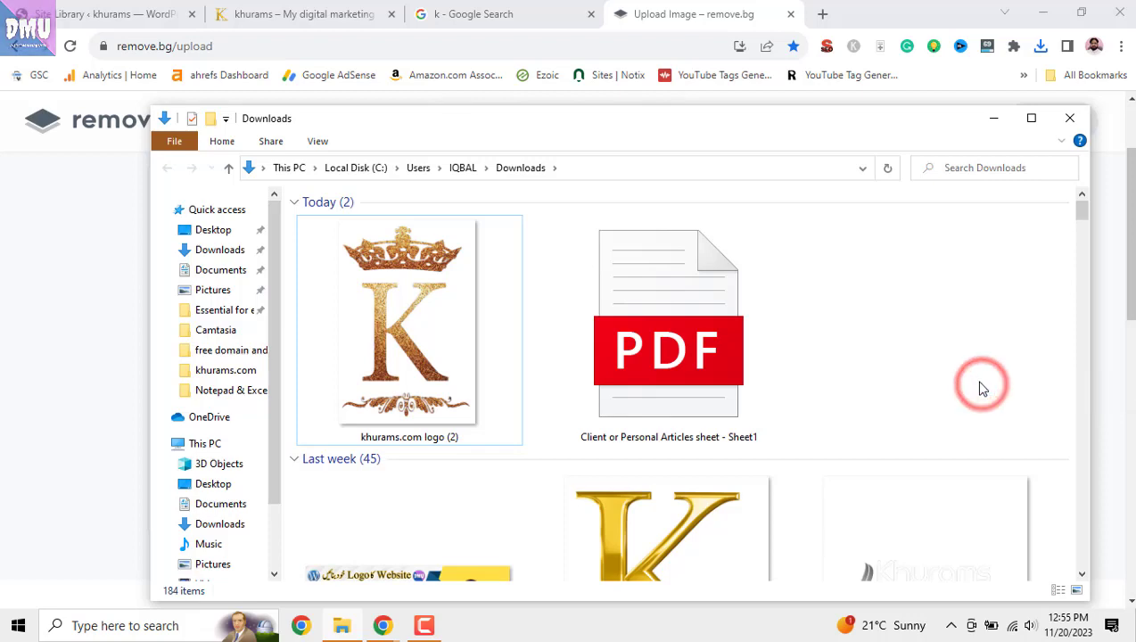
click(506, 25)
click(325, 13)
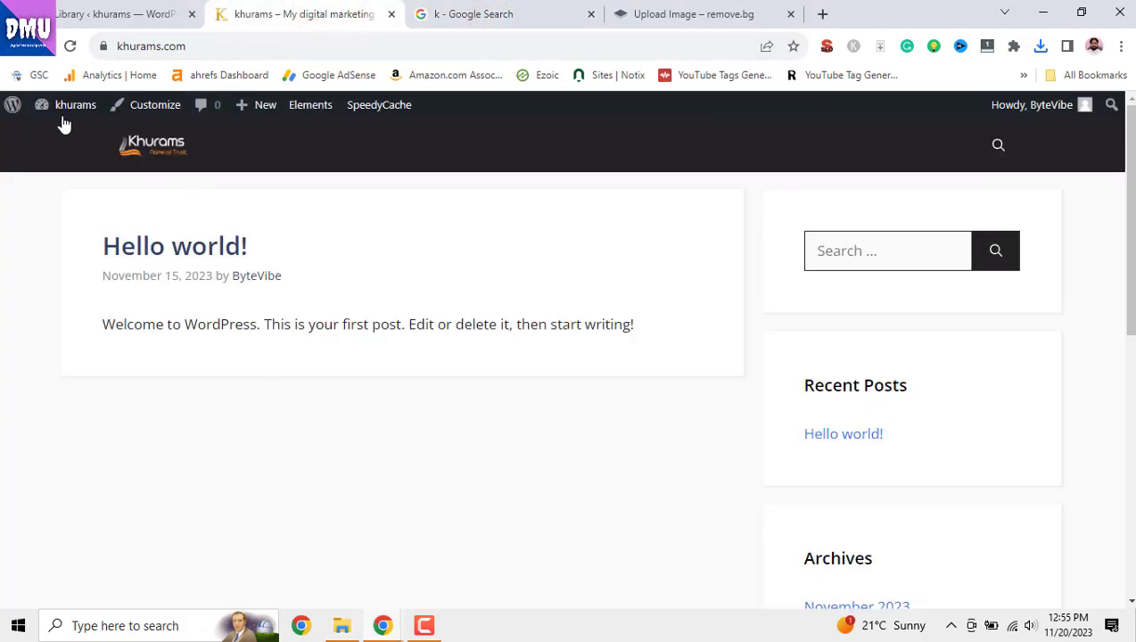
Close the GeneratePress Site Library tab and open Appearance > Customize.
click(107, 15)
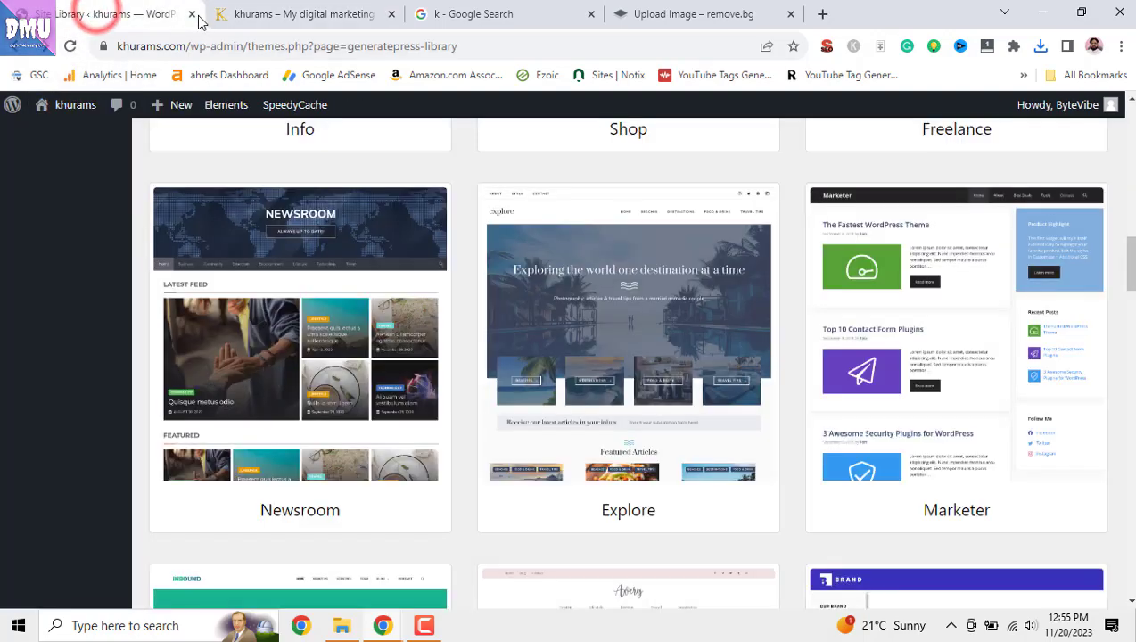
click(192, 14)
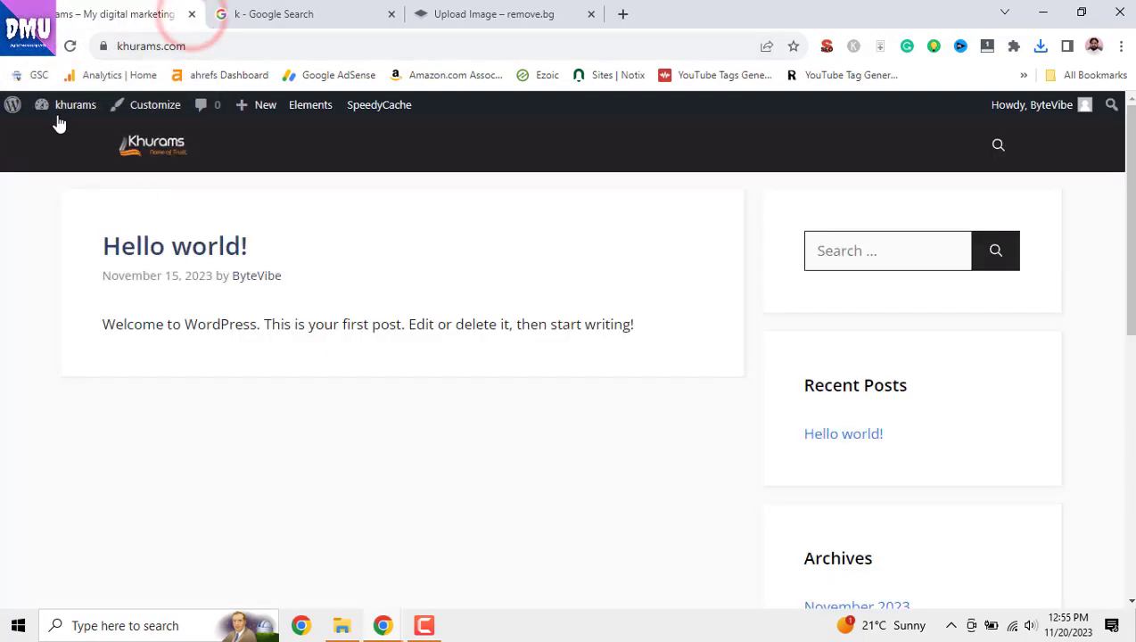
mouse_move(62, 141)
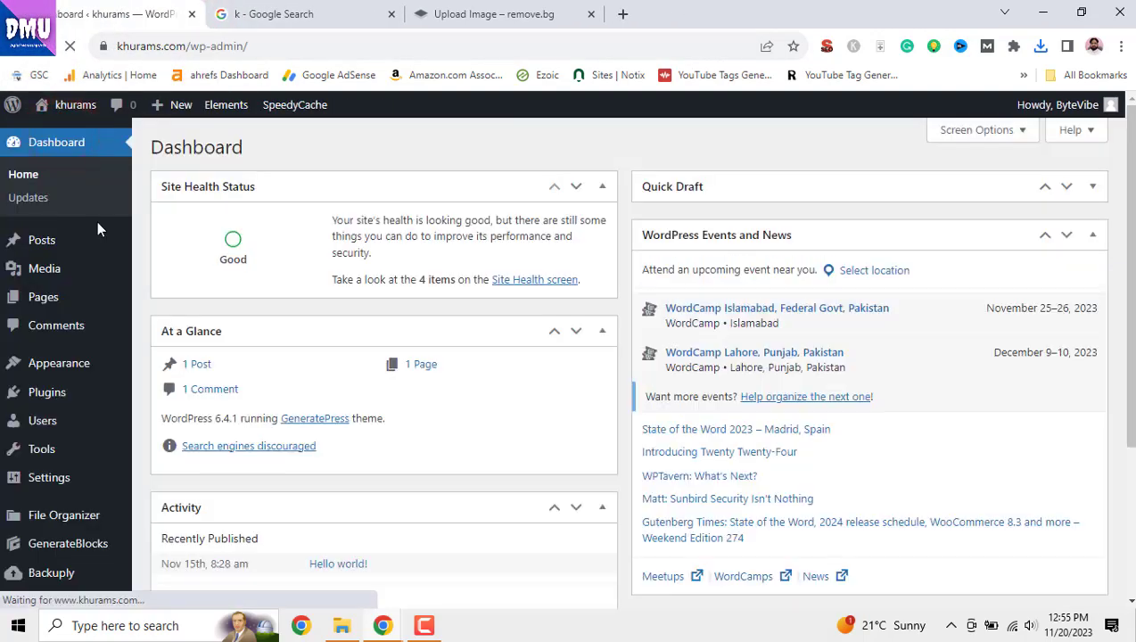
mouse_move(70, 387)
mouse_move(71, 366)
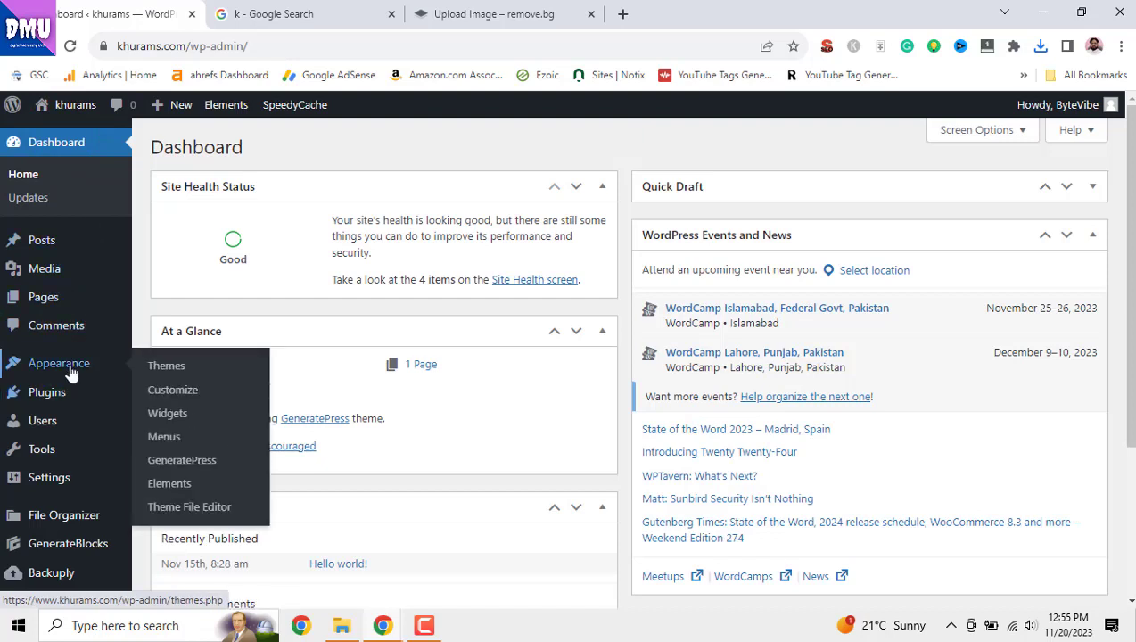
click(154, 393)
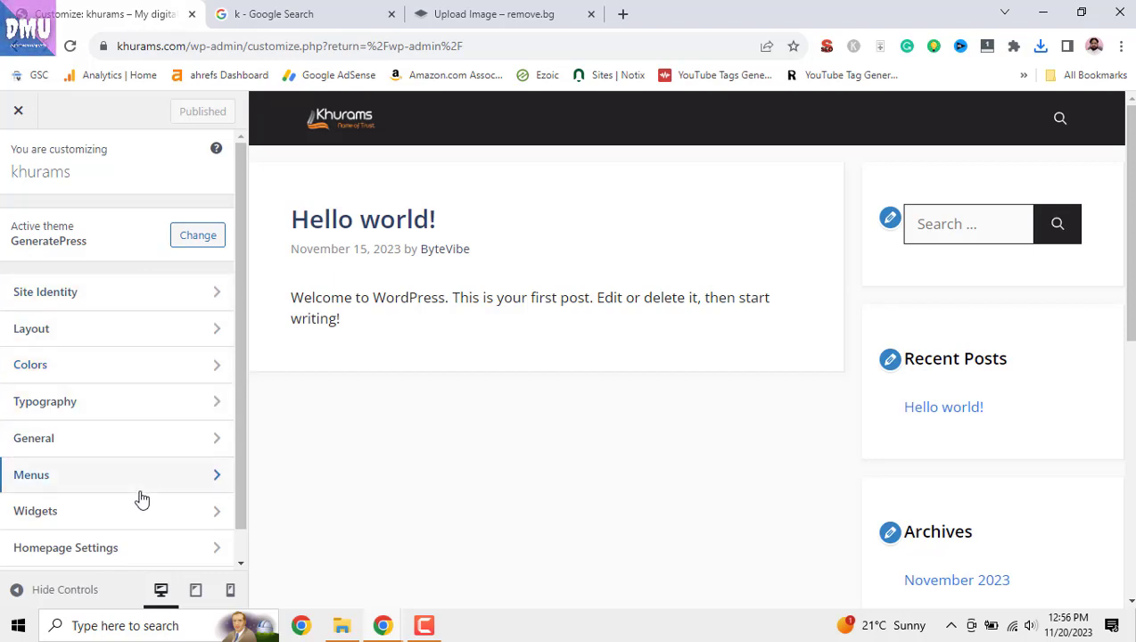
In Site Identity, choose Change logo to bring up the media library.
click(201, 294)
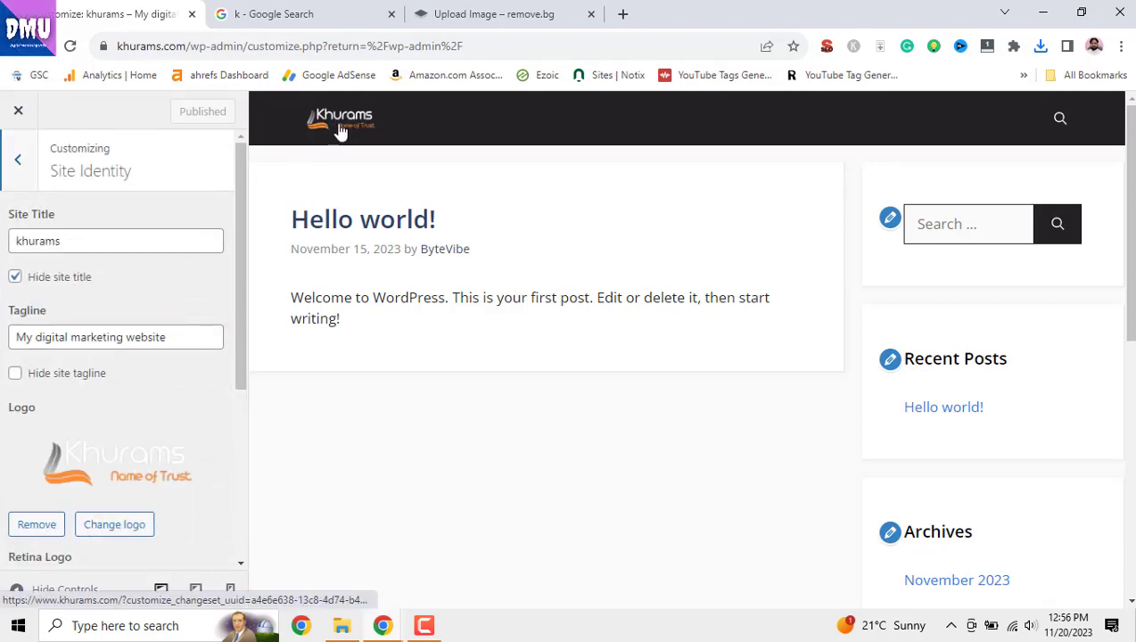
scroll(145, 294, down, 1)
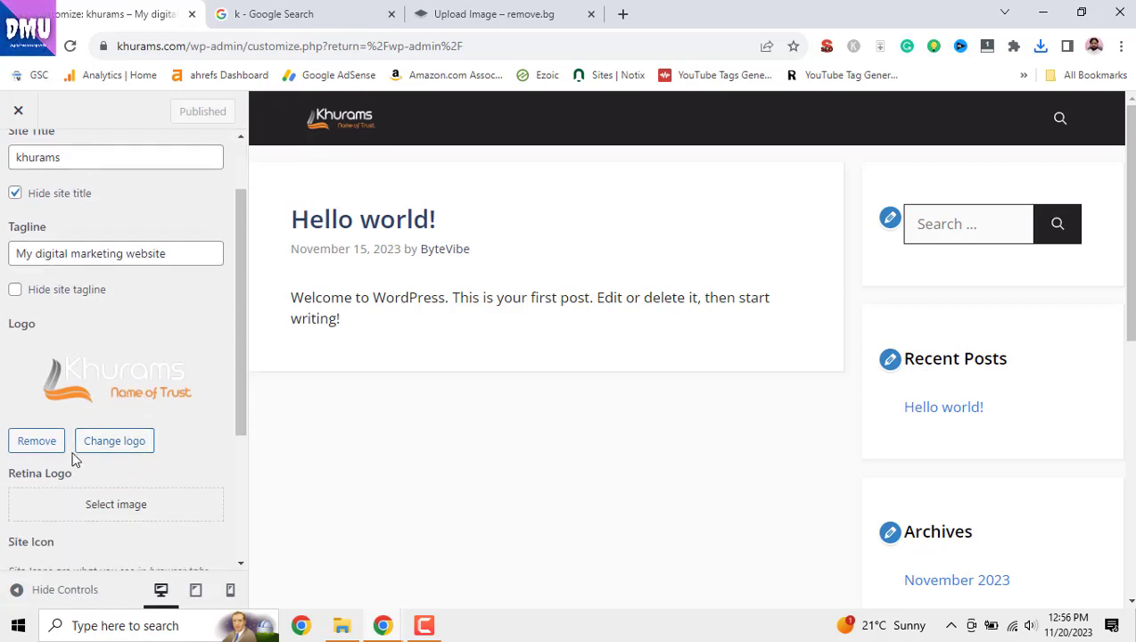
click(92, 443)
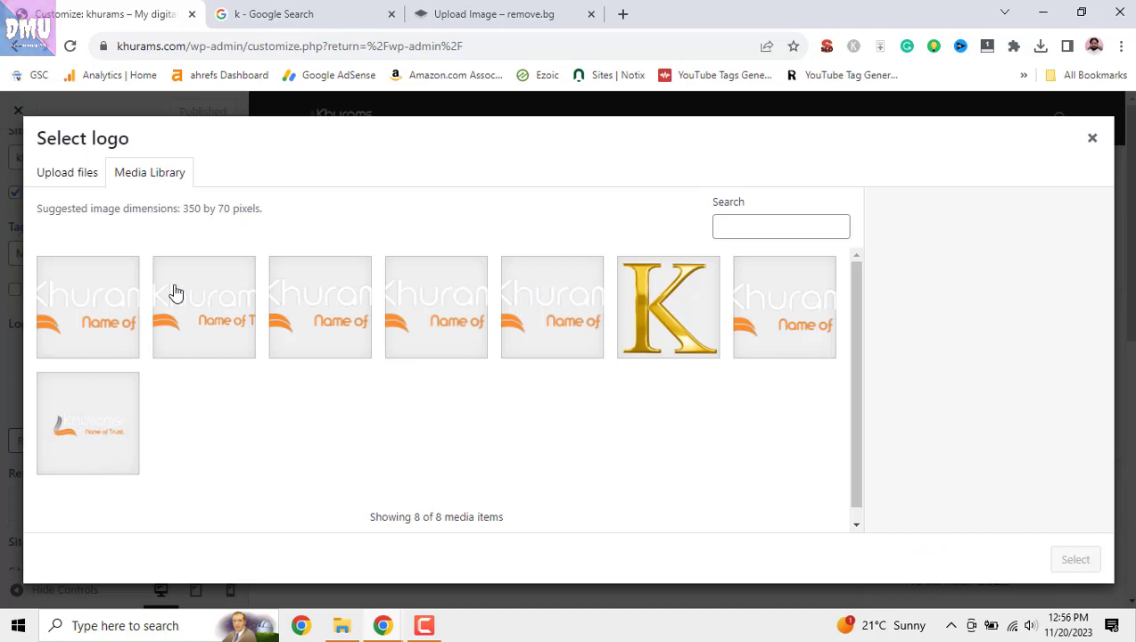
Permanently delete the first two old Khurams logo images from the media library.
click(126, 302)
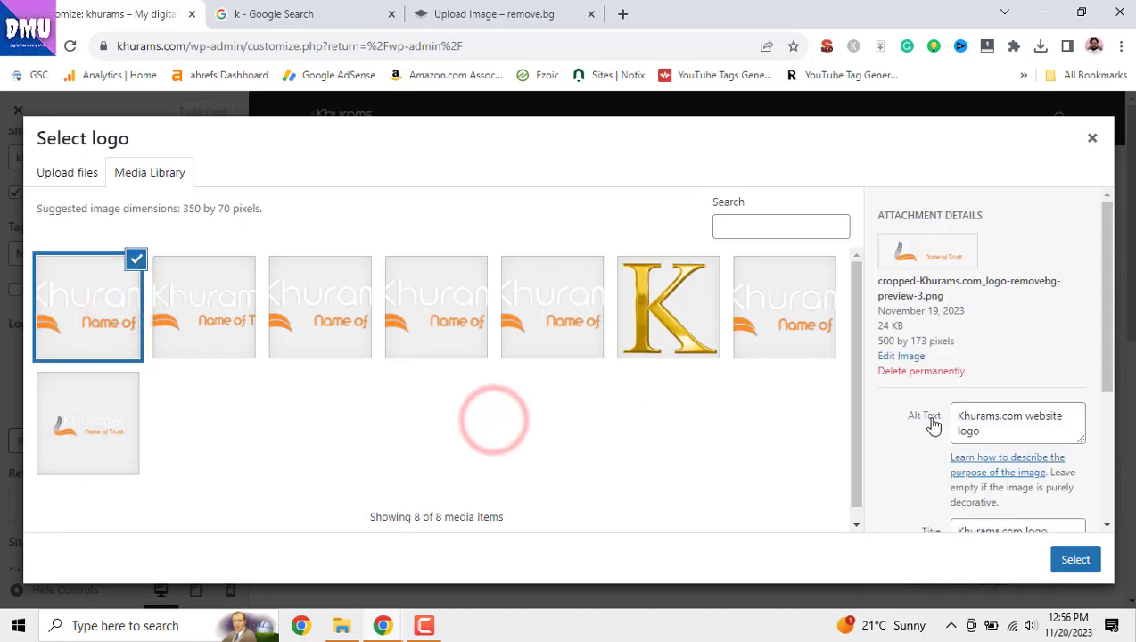
click(98, 396)
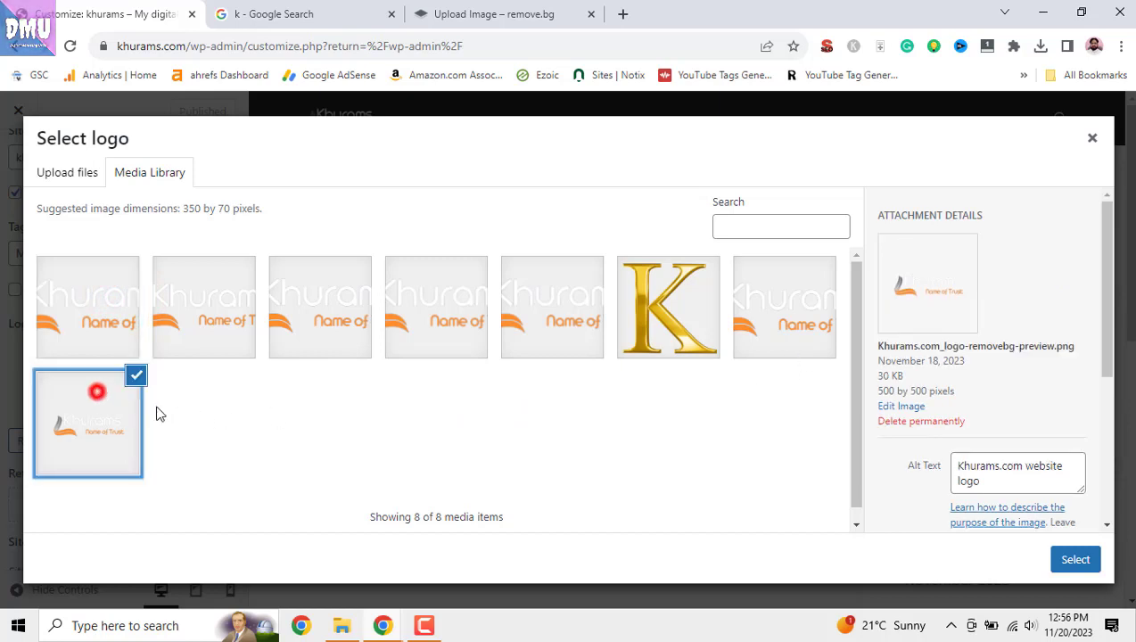
click(919, 425)
click(652, 172)
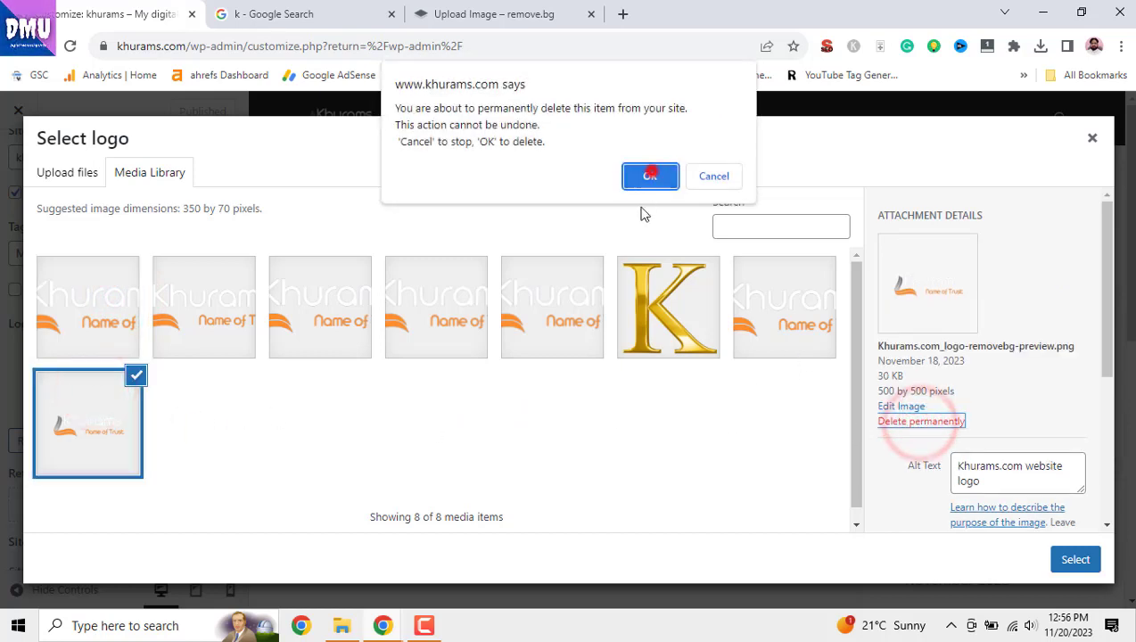
click(800, 335)
click(903, 387)
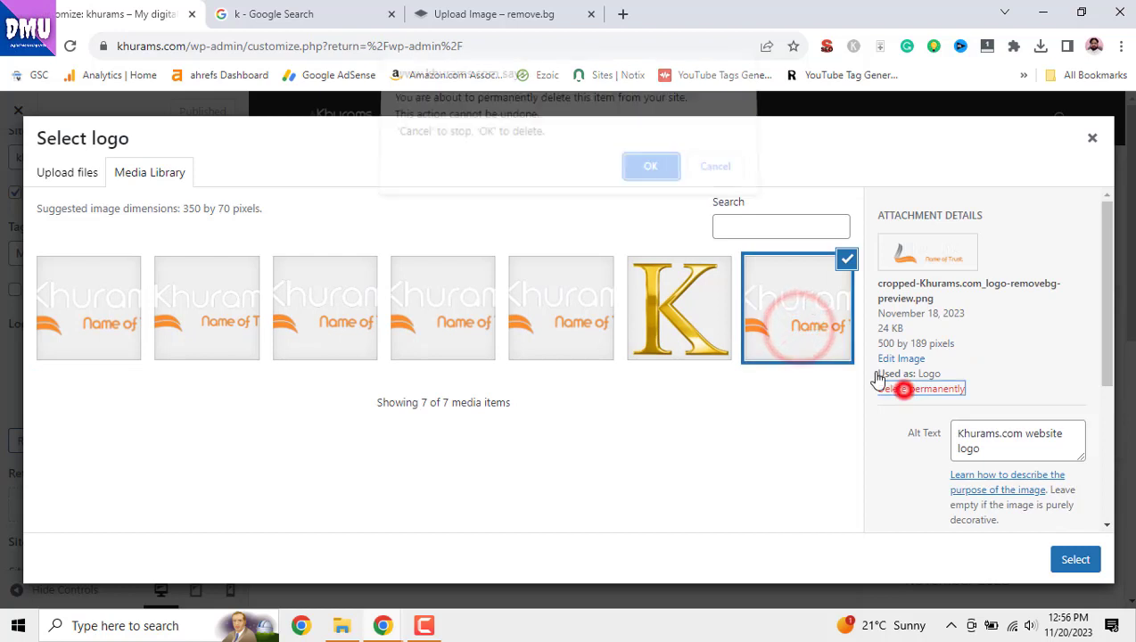
click(659, 176)
Permanently delete three more old logo images, leaving three media items.
click(580, 319)
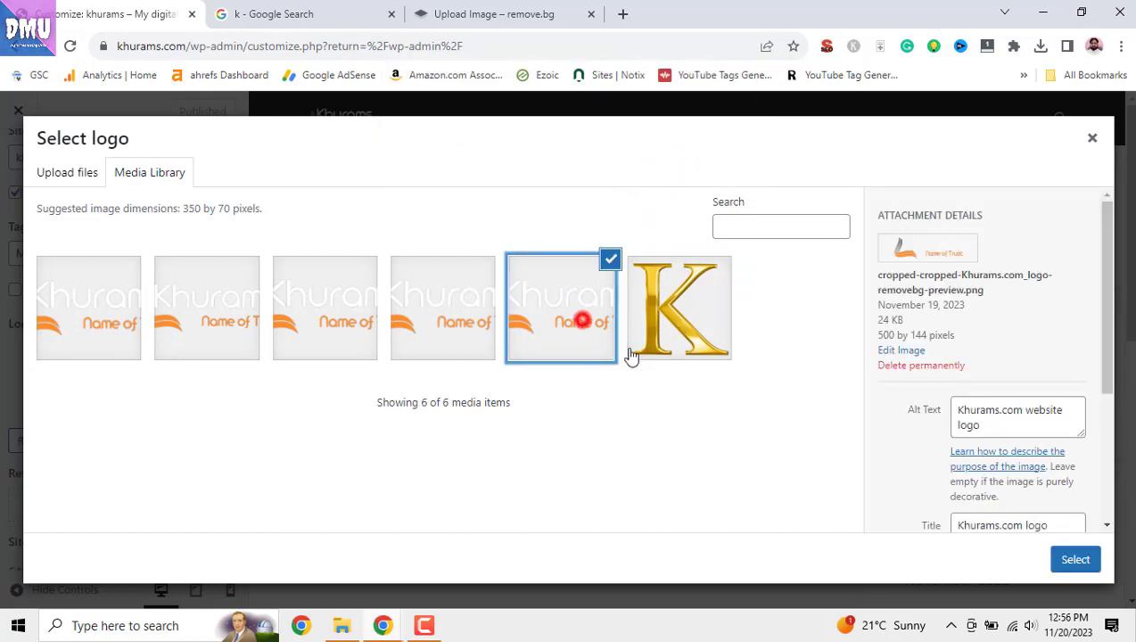
click(78, 312)
click(901, 371)
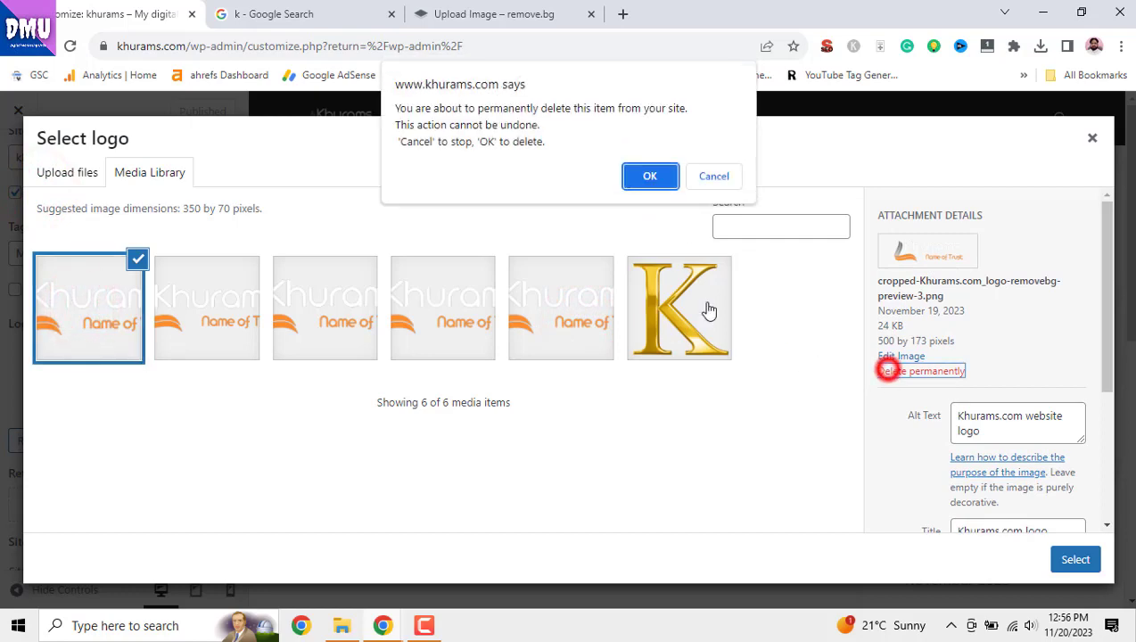
click(662, 178)
click(118, 298)
click(888, 383)
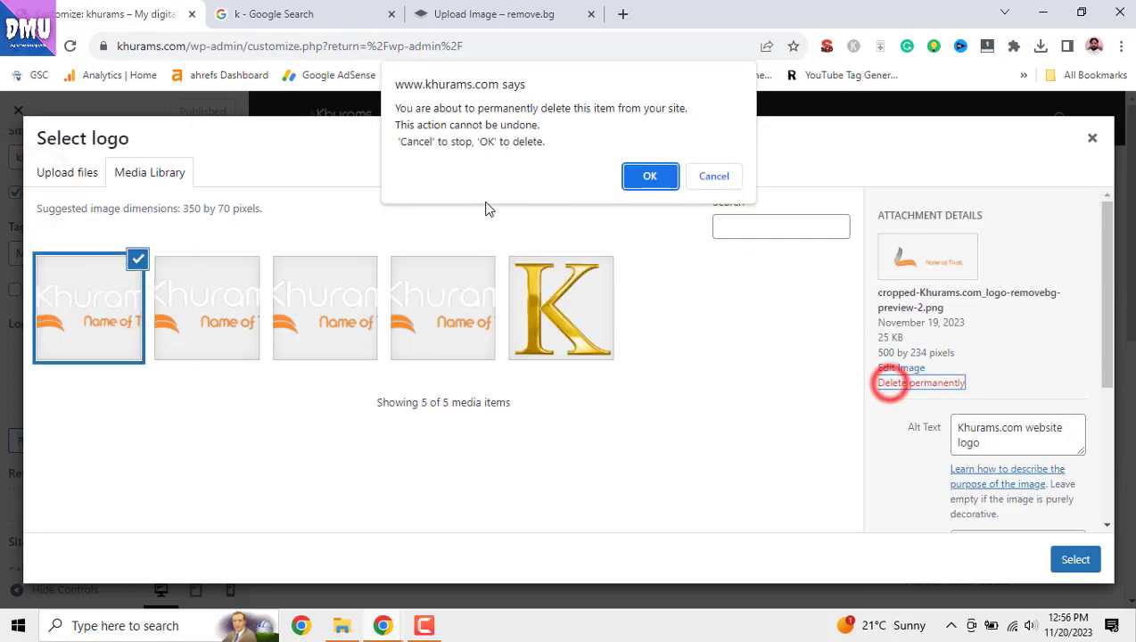
click(645, 178)
click(117, 306)
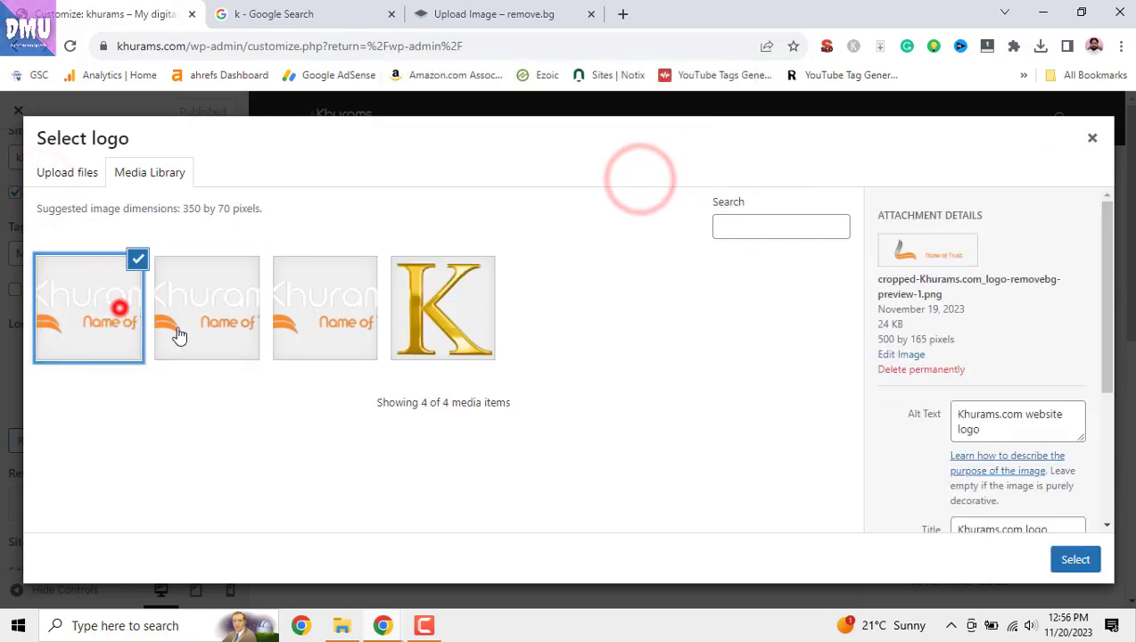
click(911, 369)
click(655, 183)
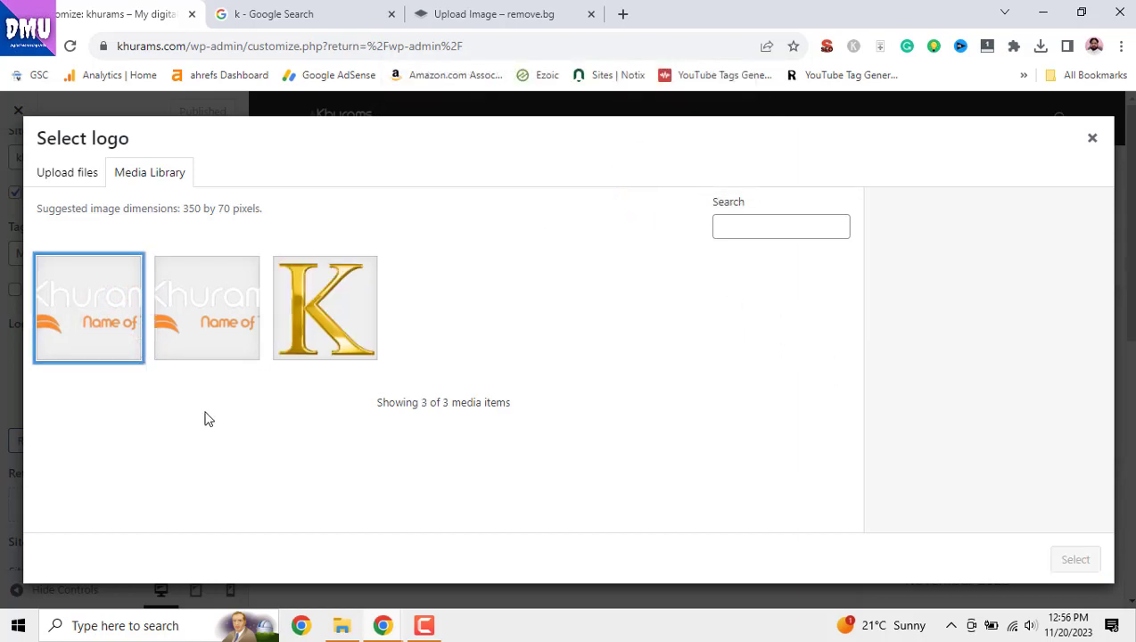
Delete the last old logo and upload 'khurams.com logo (2)' to the media library.
click(127, 337)
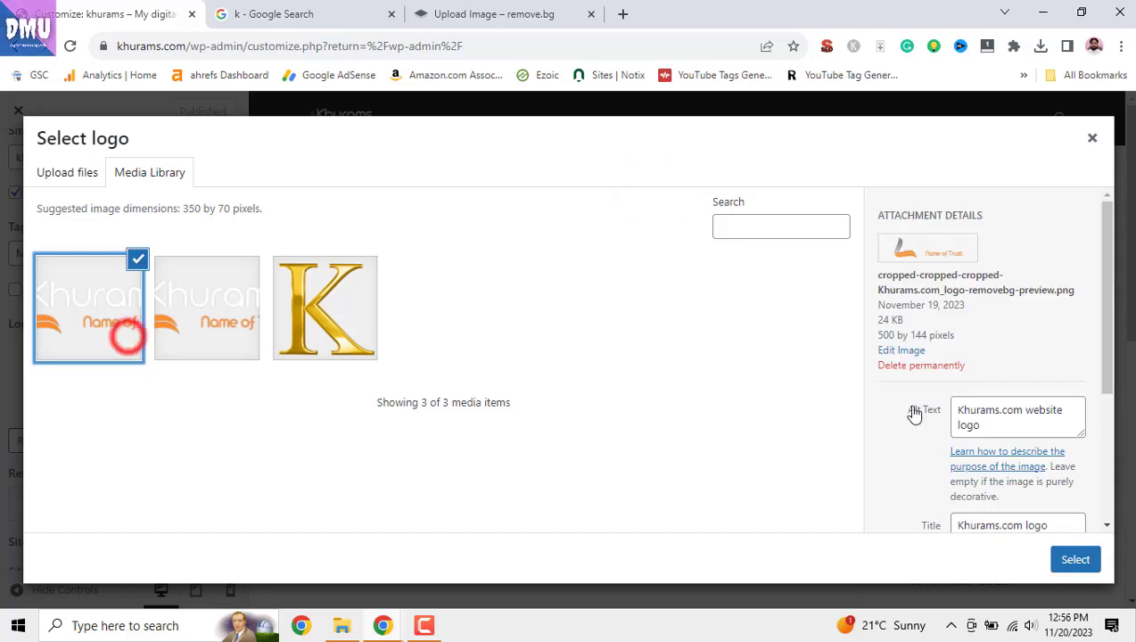
click(917, 367)
click(662, 177)
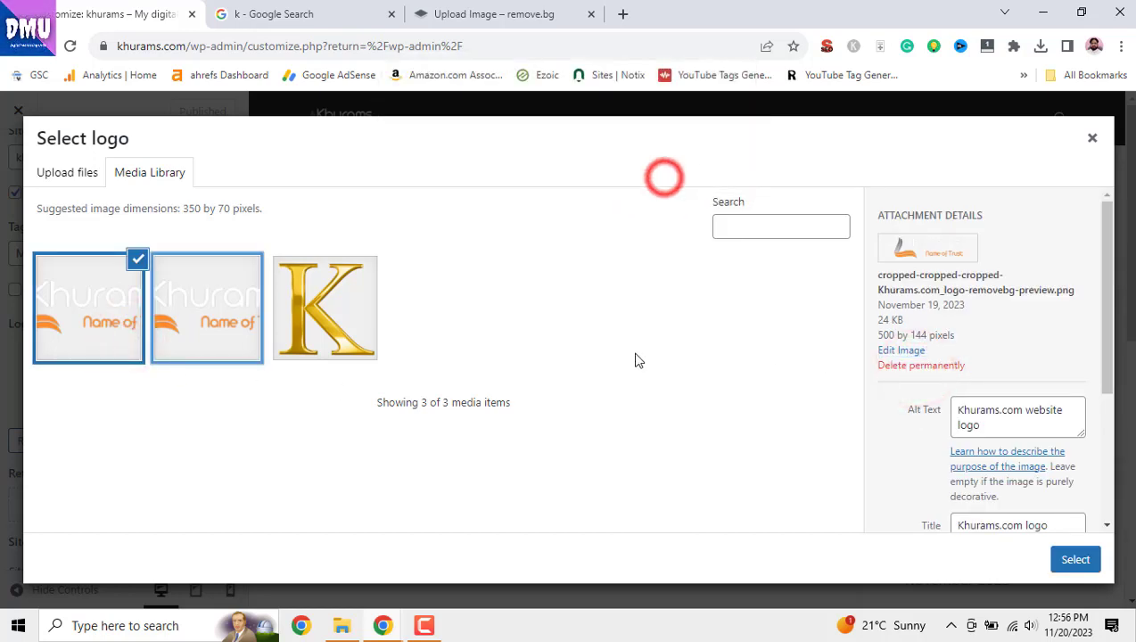
click(82, 173)
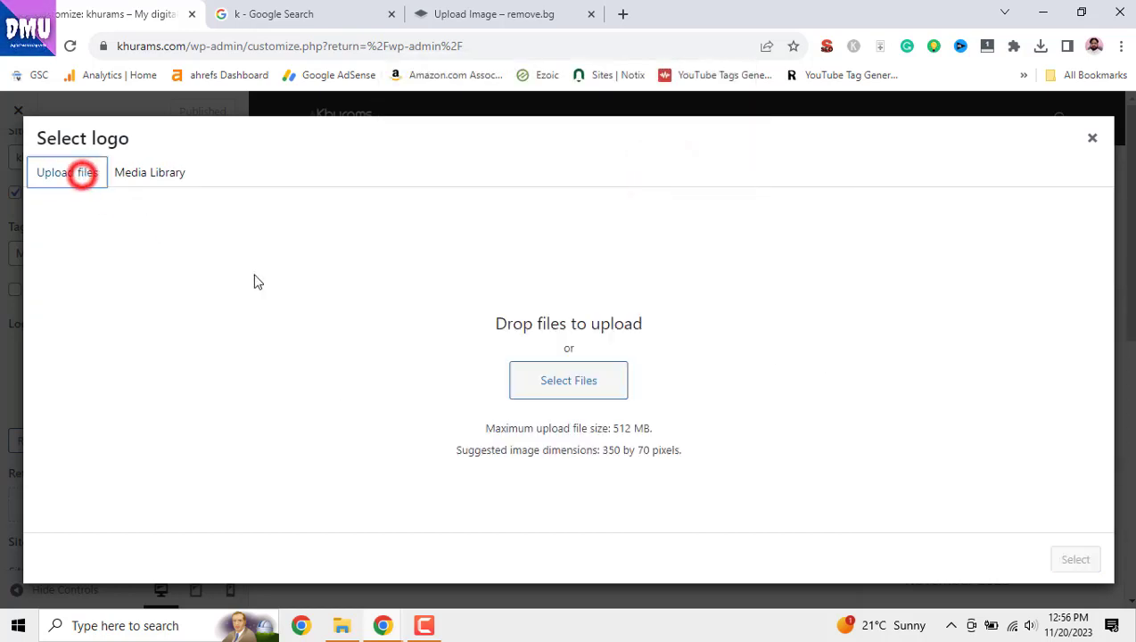
click(572, 382)
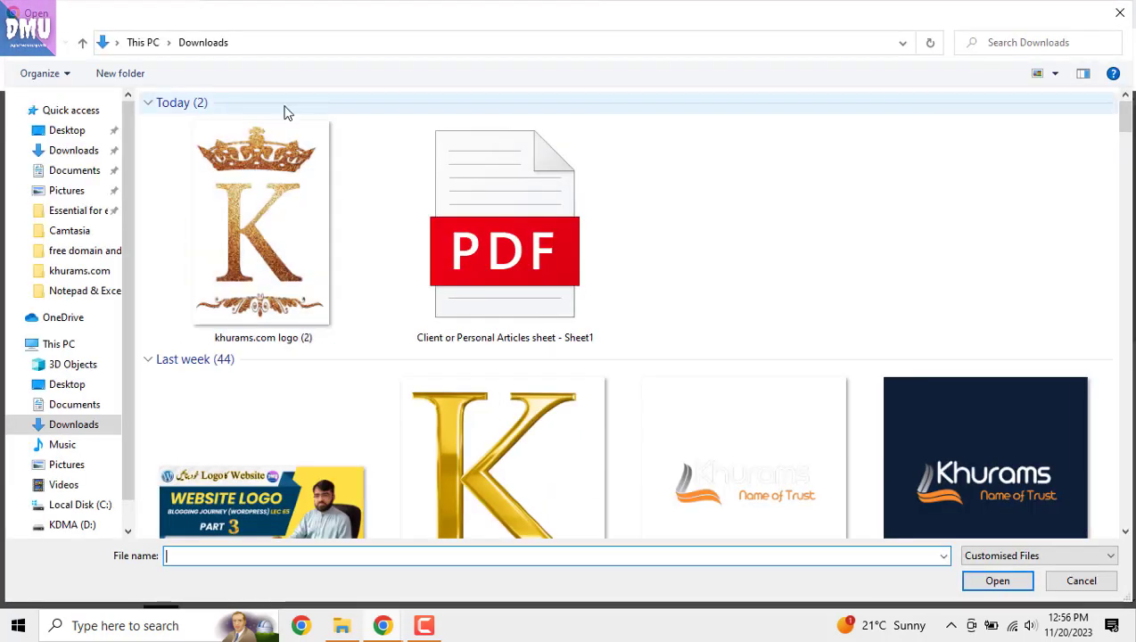
double_click(234, 220)
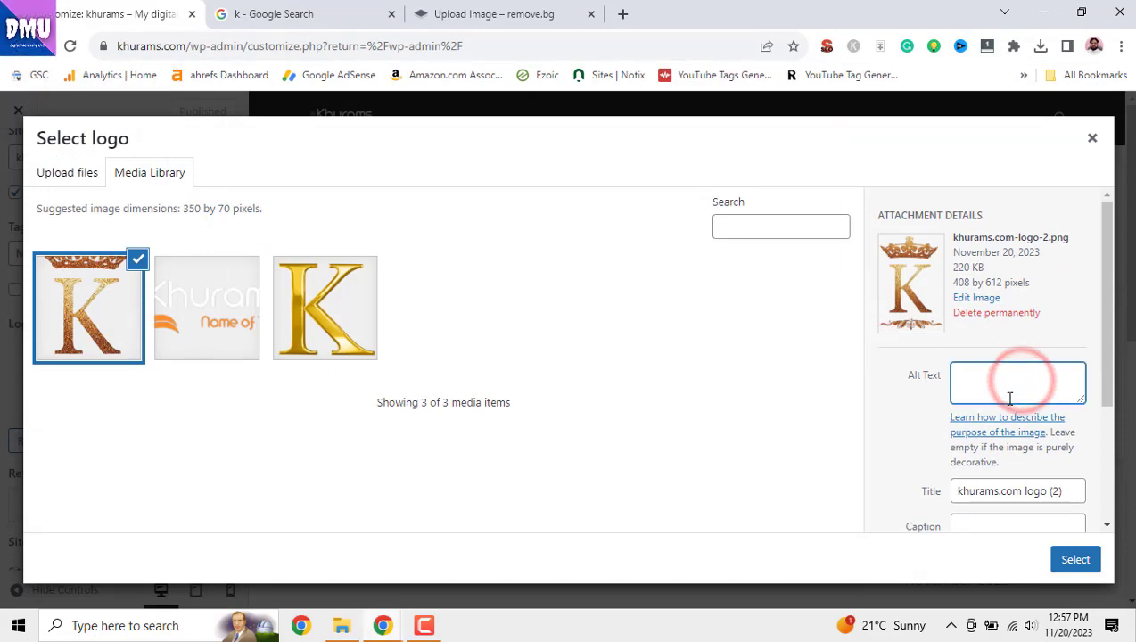
Set the uploaded image's alt text to 'khurams.com website logo'.
scroll(1026, 410, down, 1)
click(1048, 407)
key(shift+Home)
key(ctrl+c)
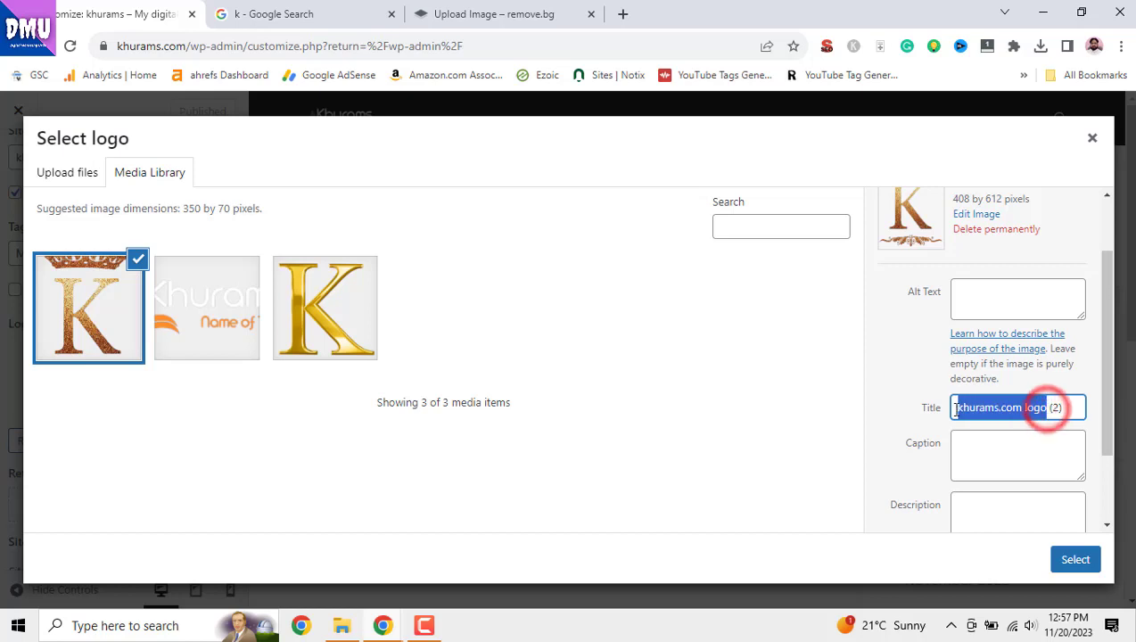
right_click(1045, 406)
click(944, 160)
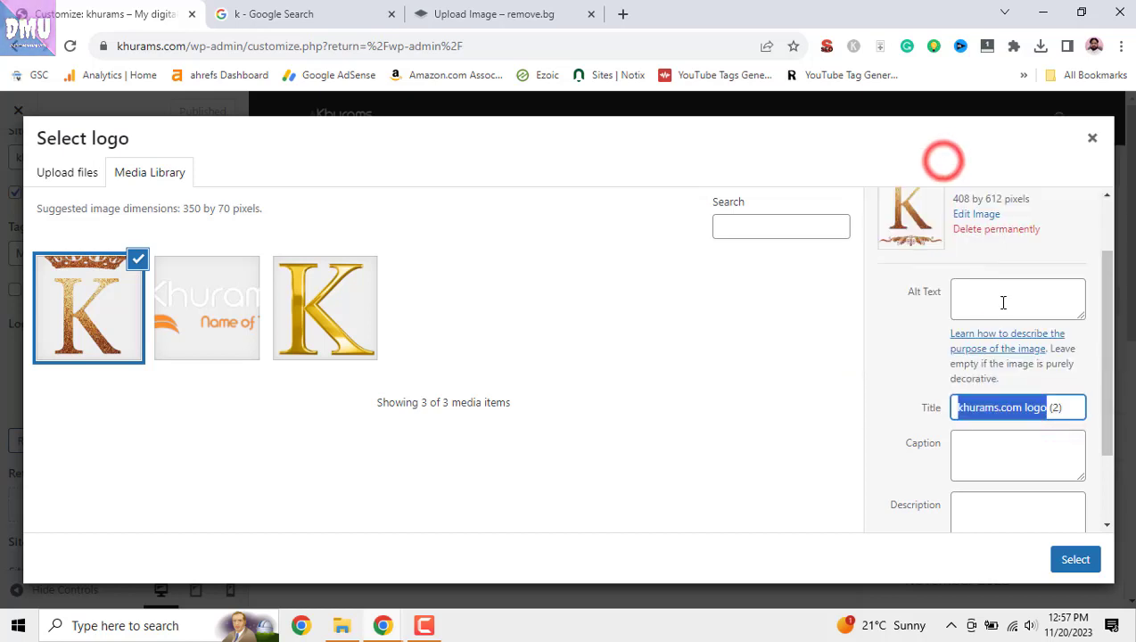
click(1001, 300)
right_click(1001, 301)
click(1013, 431)
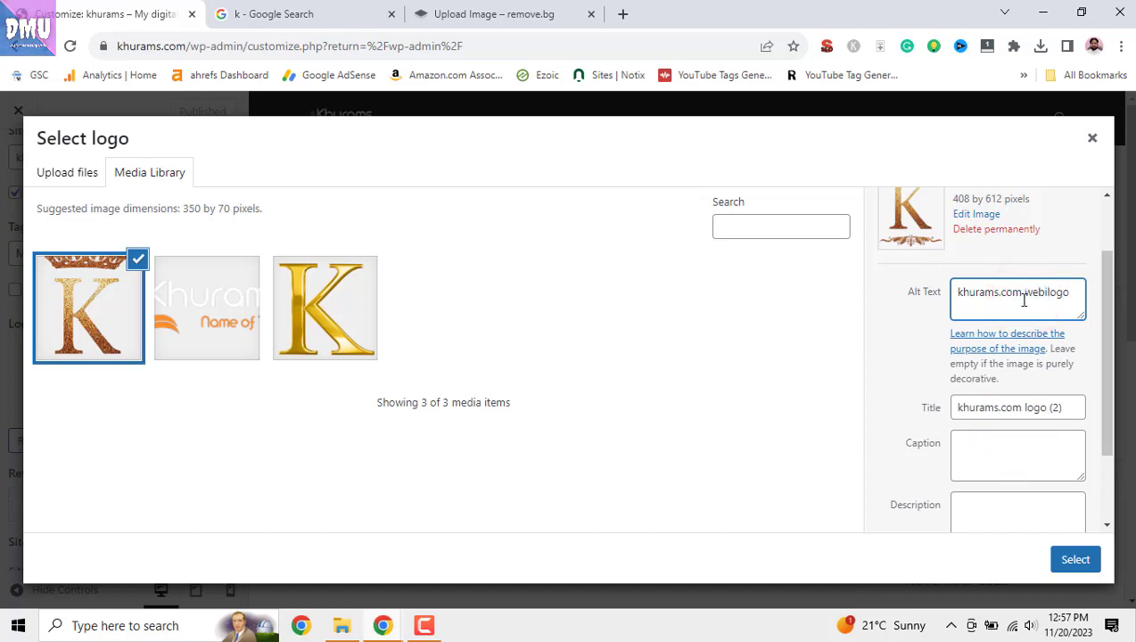
text(site)
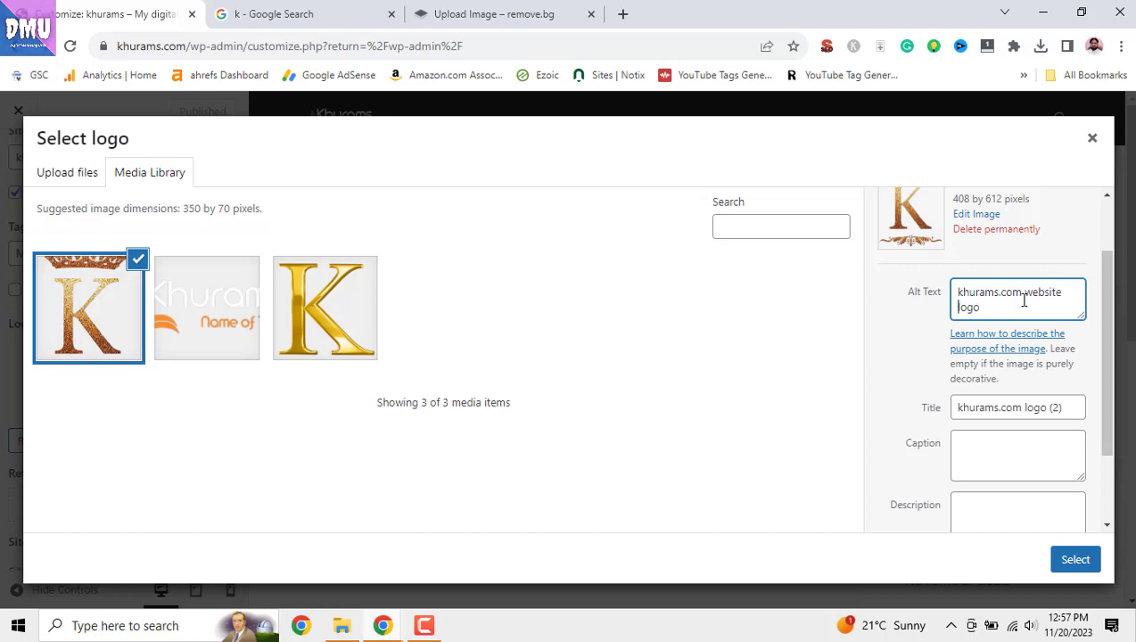
Trim the title to 'khurams.com logo' and select the image as the logo.
click(1048, 408)
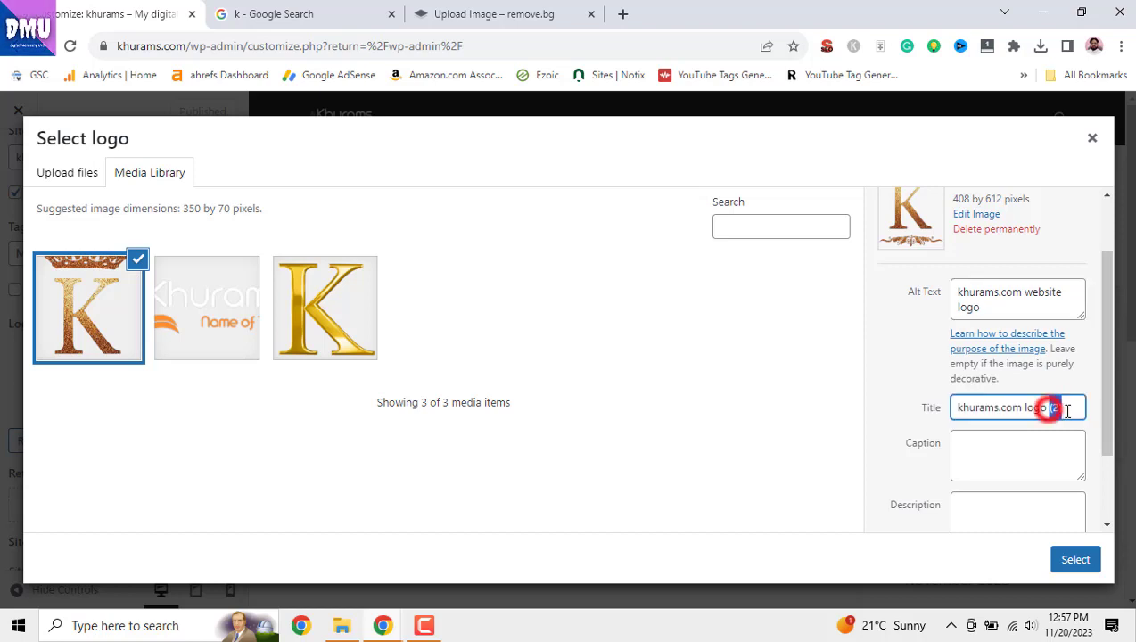
double_click(1056, 407)
key(BackSpace)
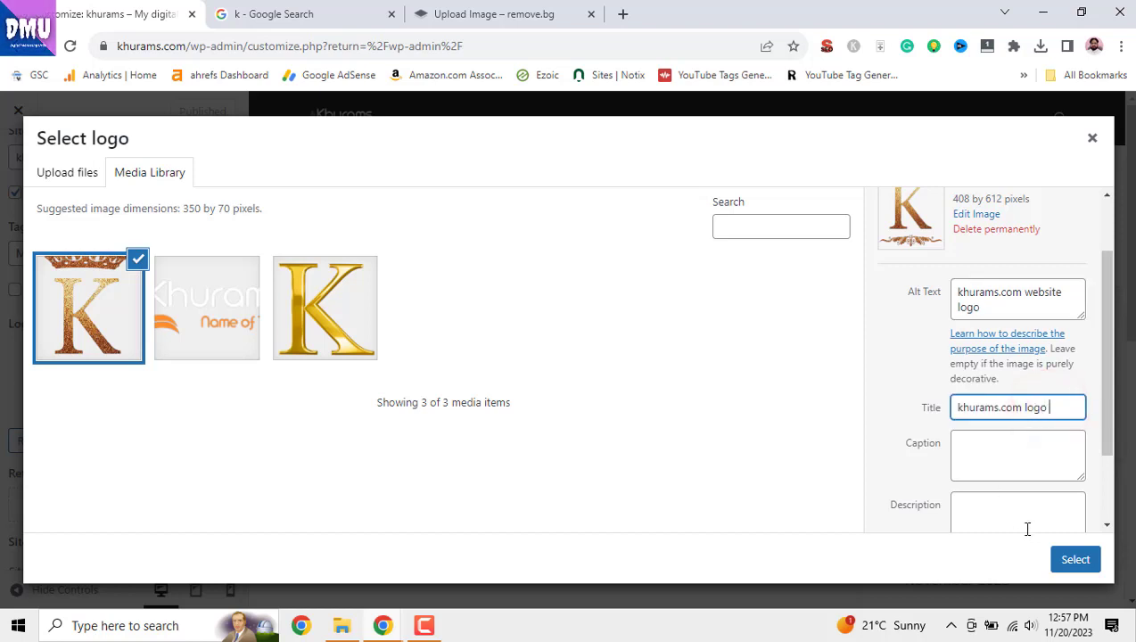
click(1077, 560)
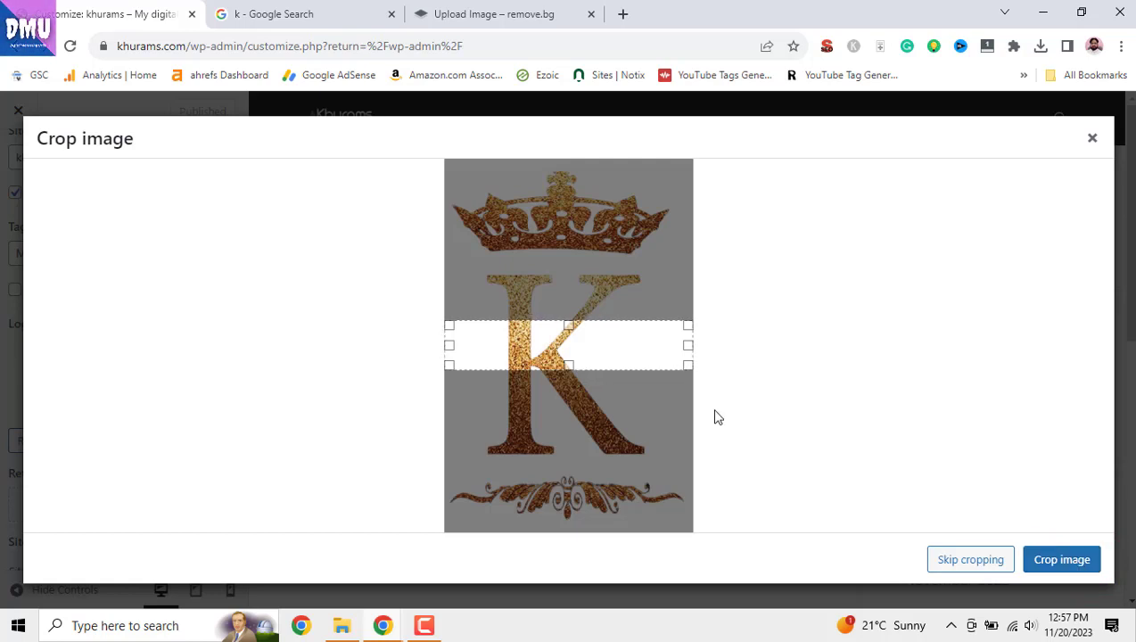
Stretch the crop box over the whole crown K image and apply it.
drag(570, 364, 589, 520)
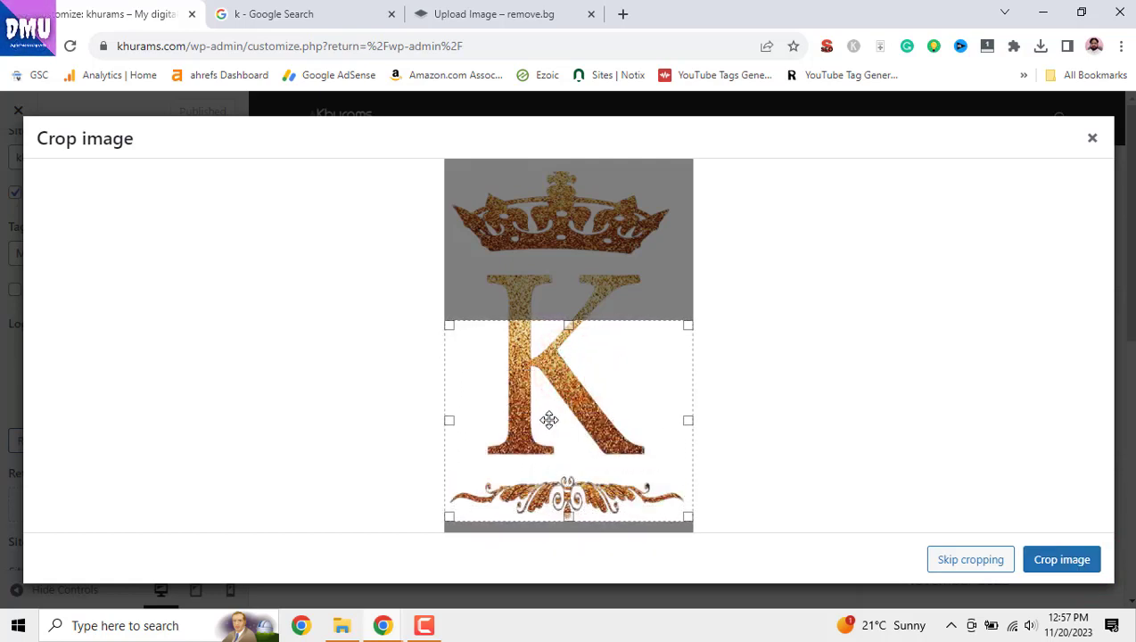
drag(568, 516, 569, 527)
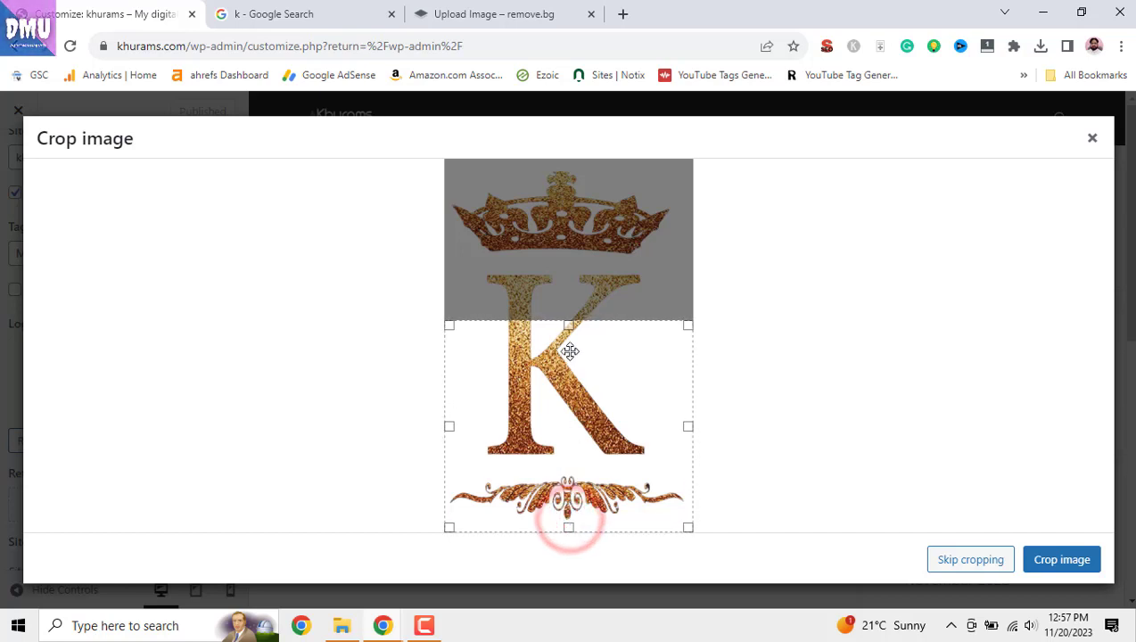
drag(569, 326, 562, 161)
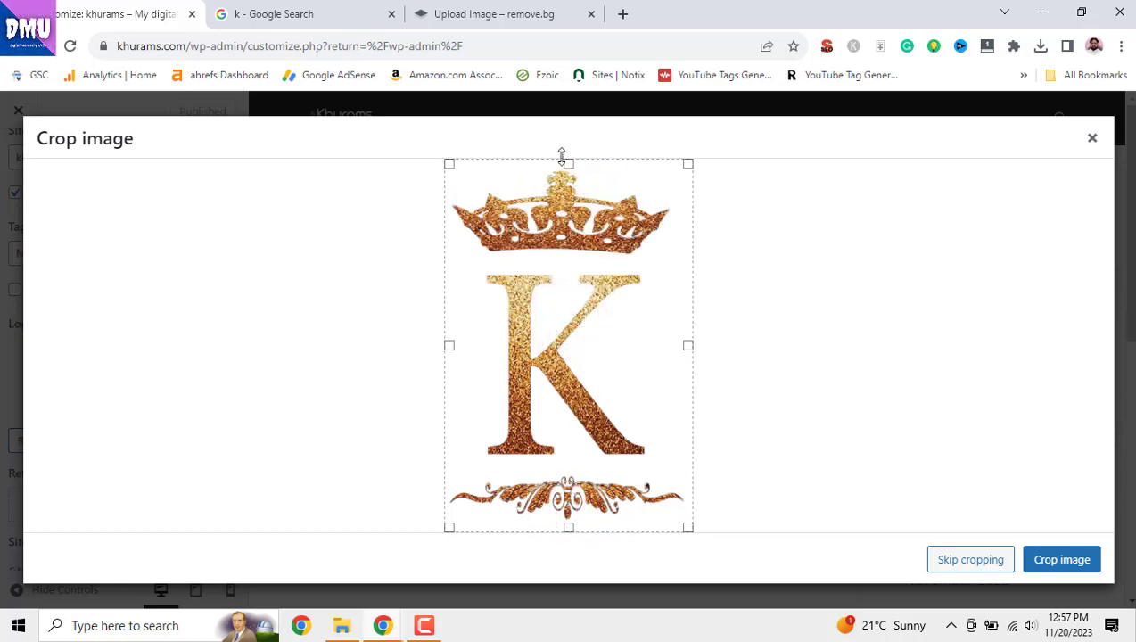
click(1083, 562)
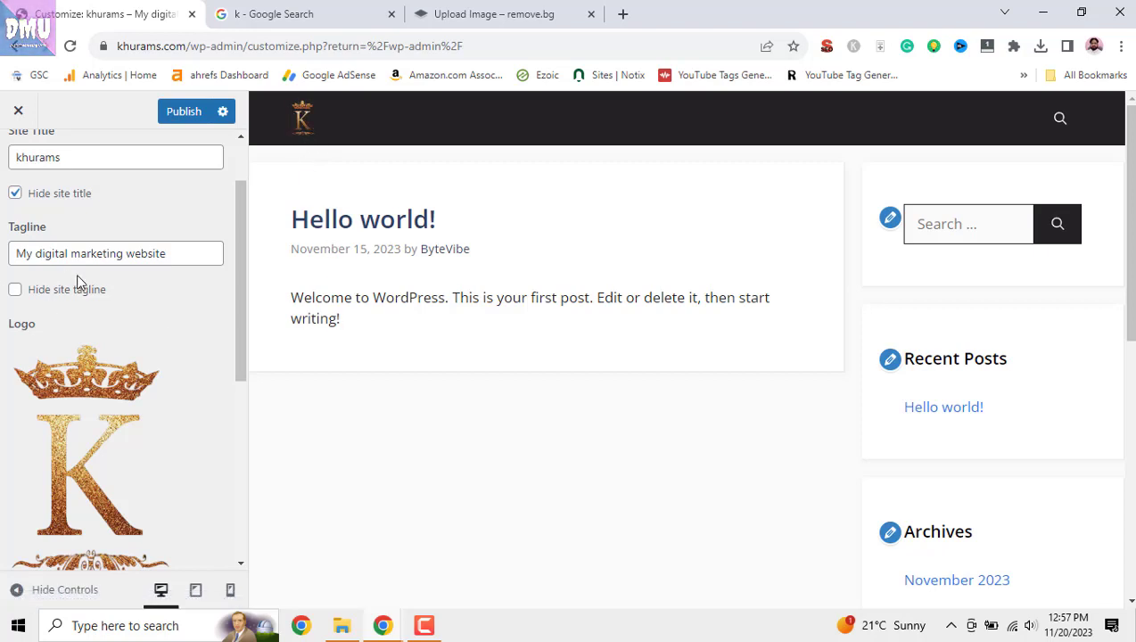
Change the site title to 'Khurams' and uncheck Hide site title.
scroll(85, 226, up, 2)
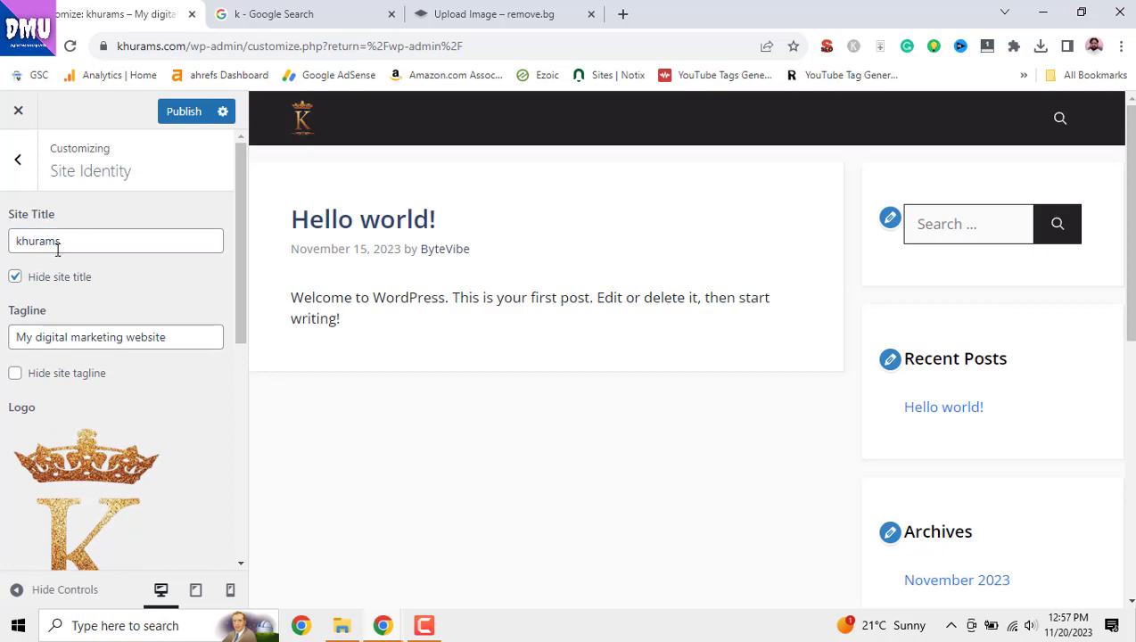
double_click(62, 243)
click(24, 241)
text(K)
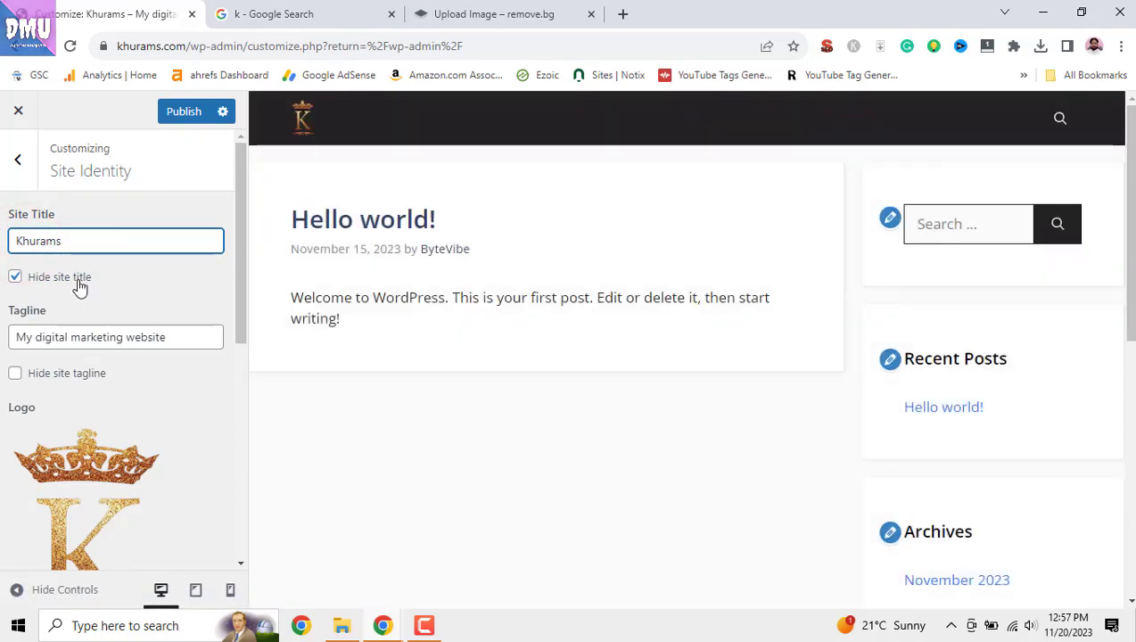
click(79, 284)
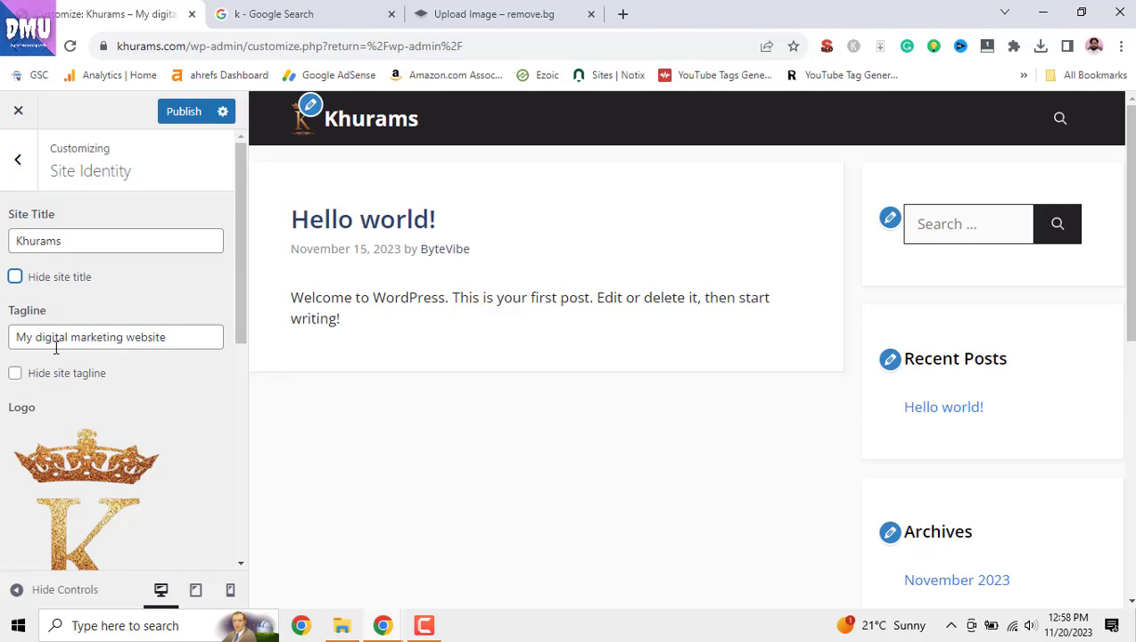
Replace the tagline with 'Name of Trust', keeping it visible in the header.
triple_click(175, 339)
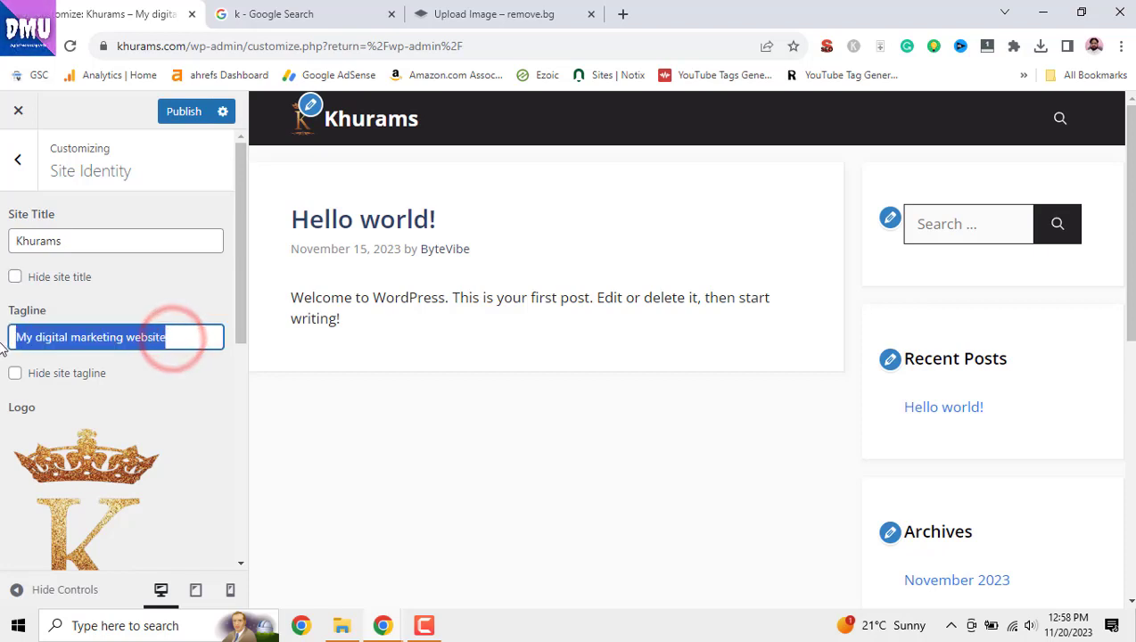
key(BackSpace)
text(N)
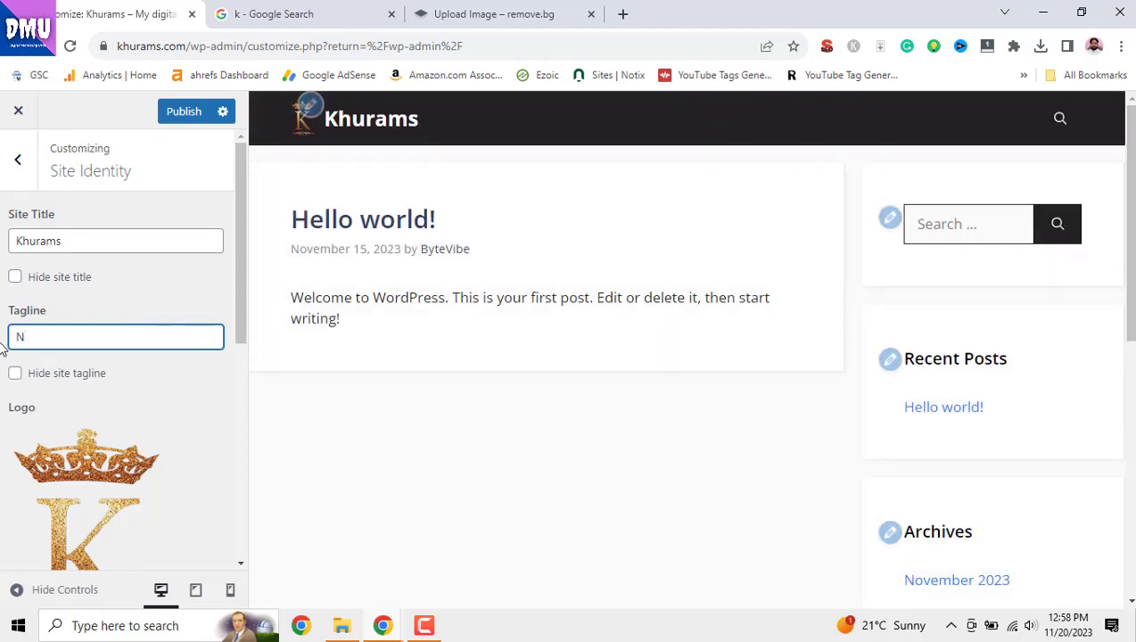
text(ame )
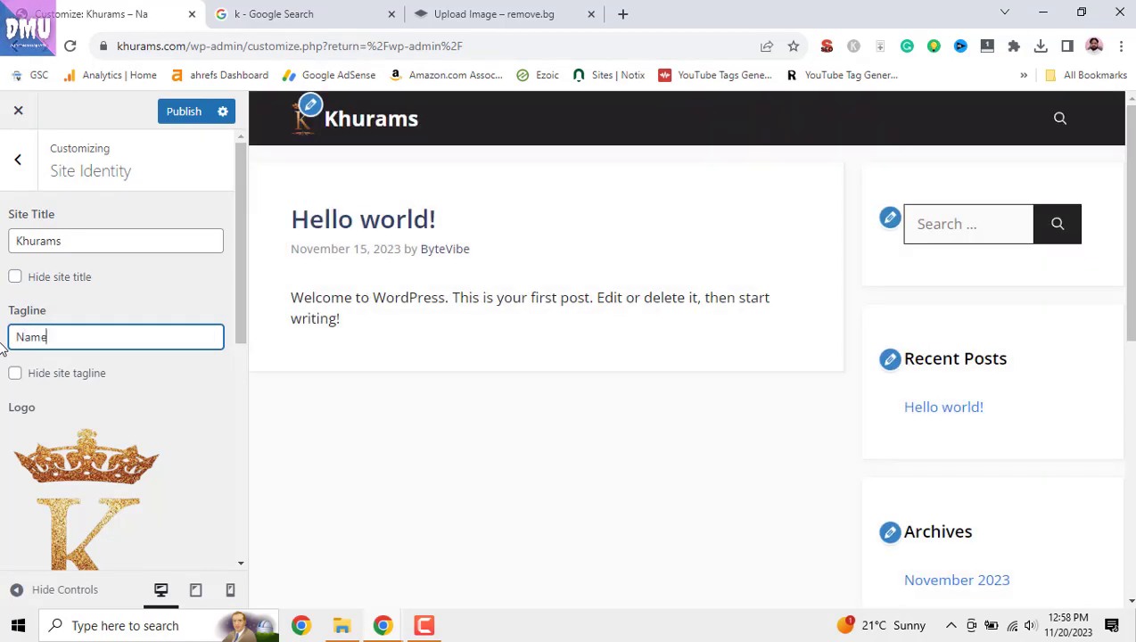
text(of )
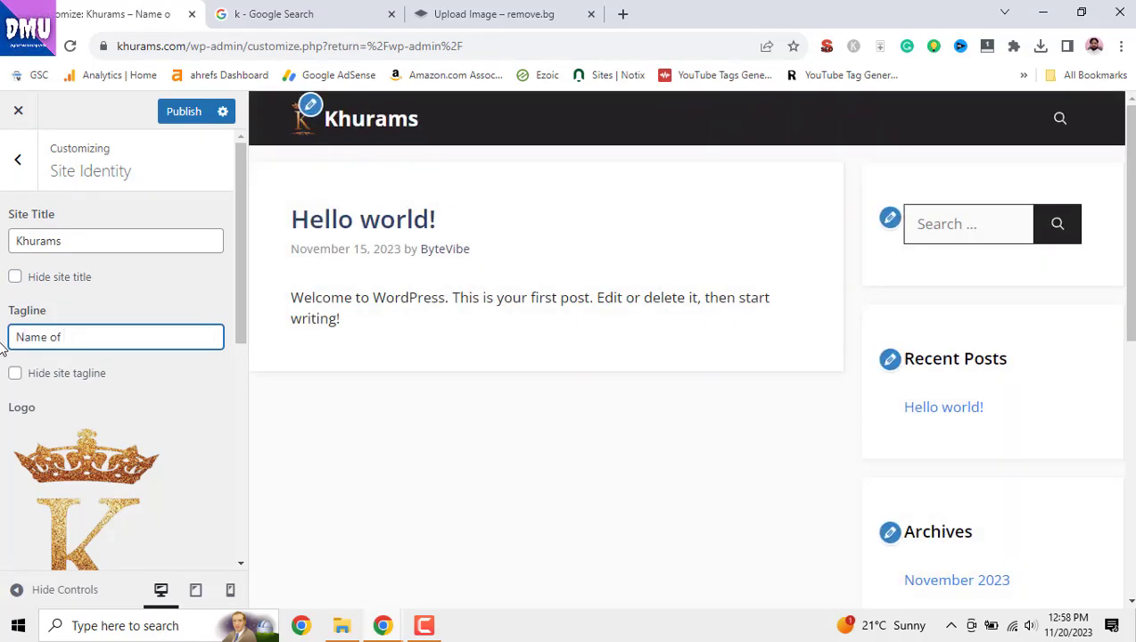
text(Trust)
click(15, 374)
click(15, 374)
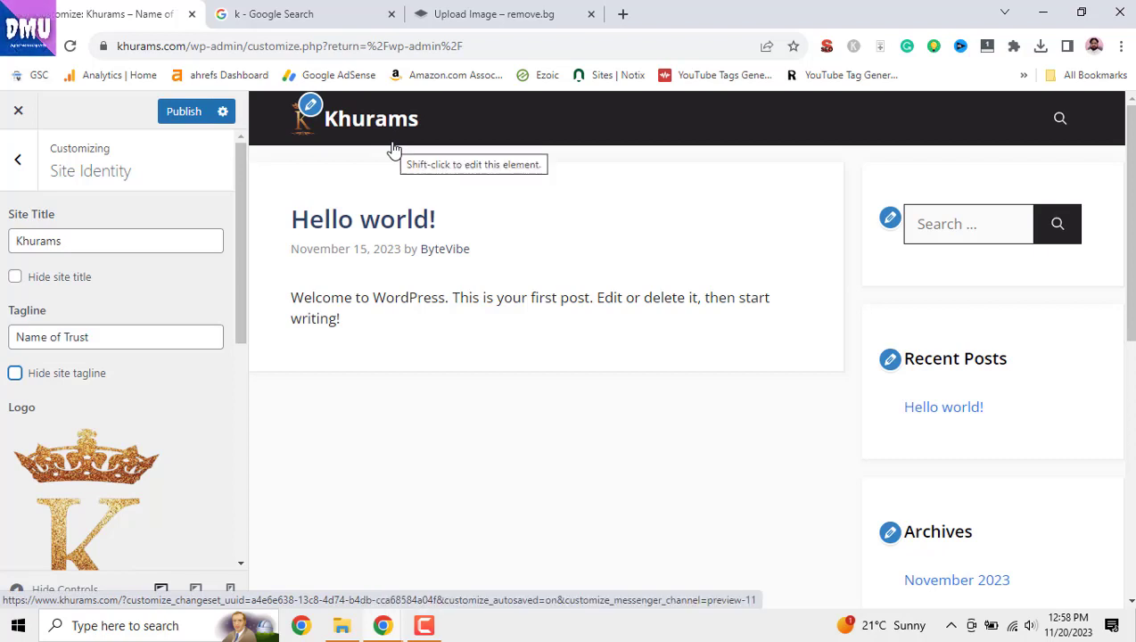
Publish the new logo, title and tagline changes.
scroll(147, 328, down, 4)
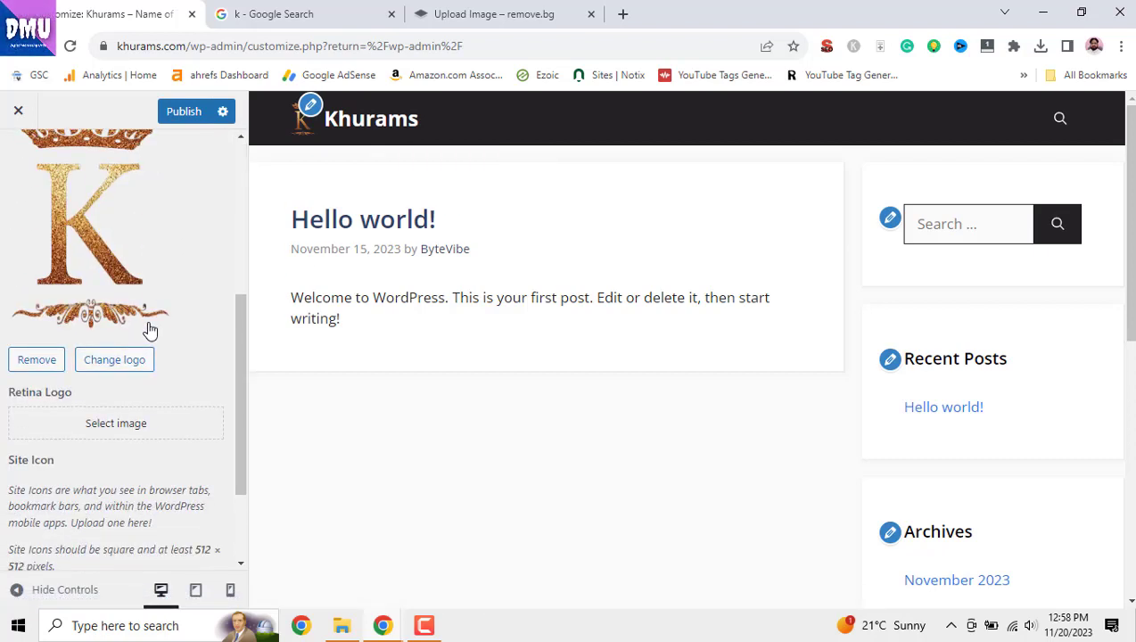
scroll(150, 331, down, 2)
scroll(151, 553, up, 6)
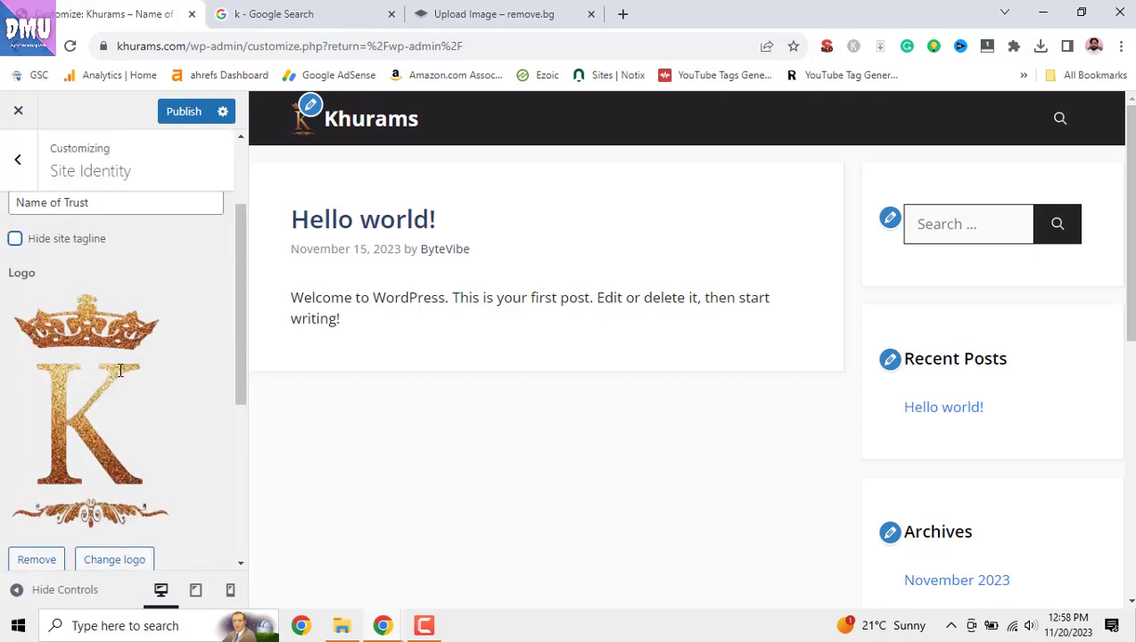
click(193, 112)
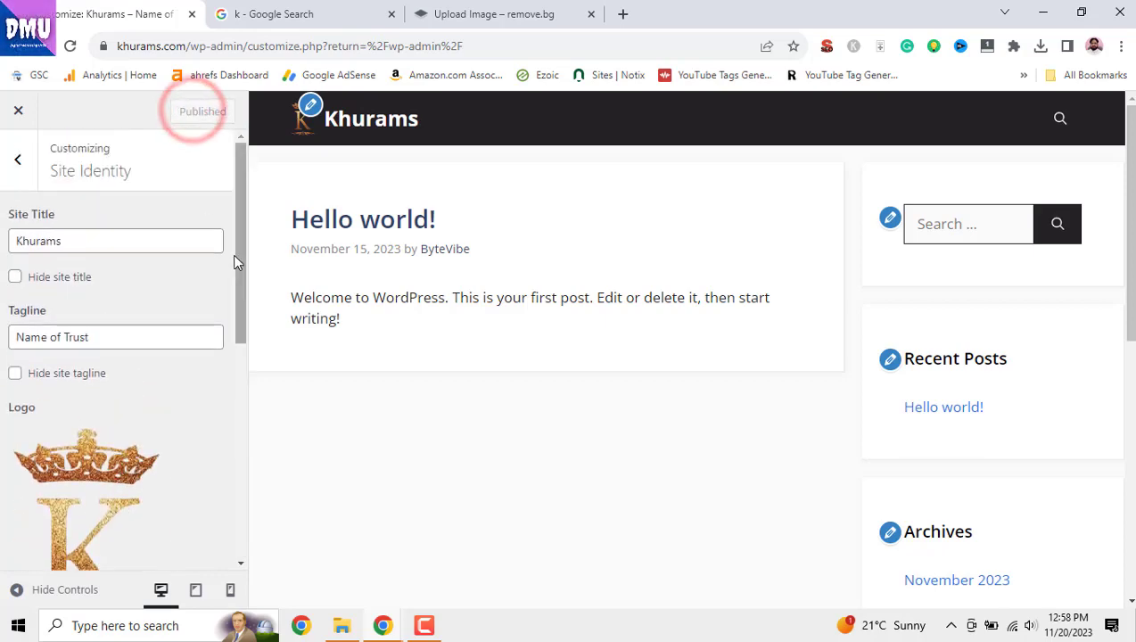
Load khurams.com in the former image search tab to view the live homepage.
click(333, 13)
click(316, 46)
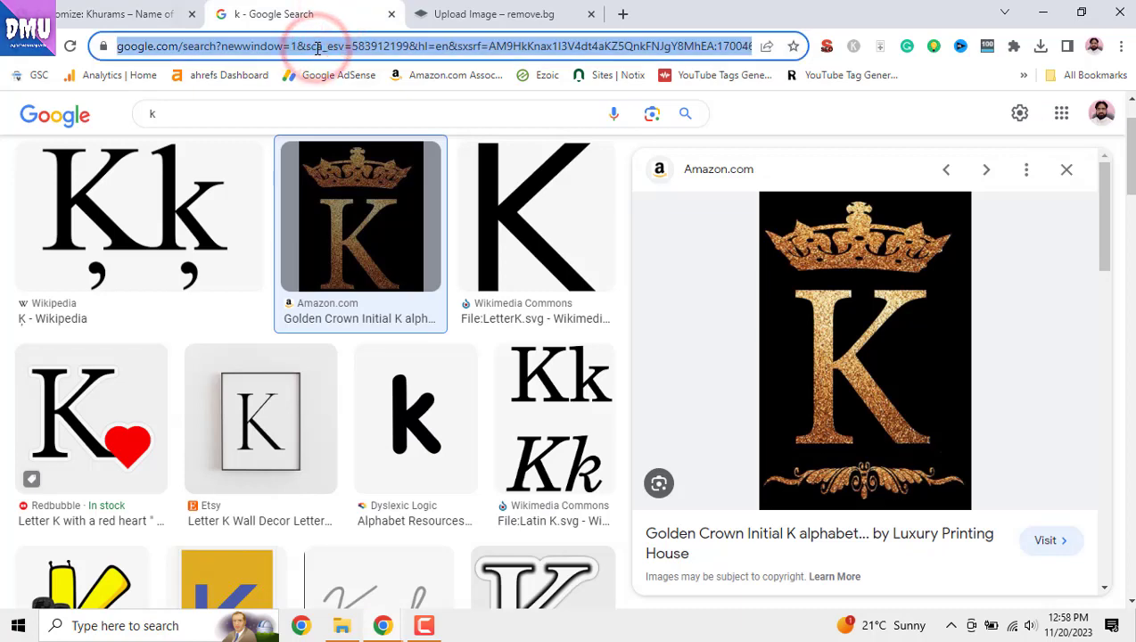
text(khurams.com)
key(Return)
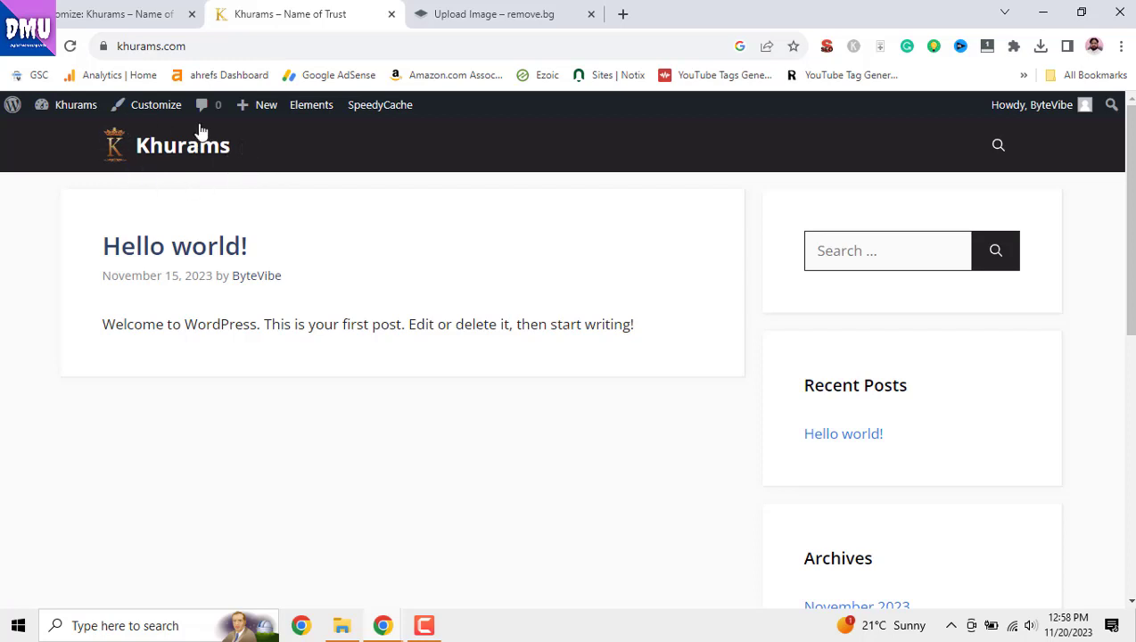
In the Customizer, toggle Hide site tagline back to showing 'Name of Trust' and publish.
click(133, 10)
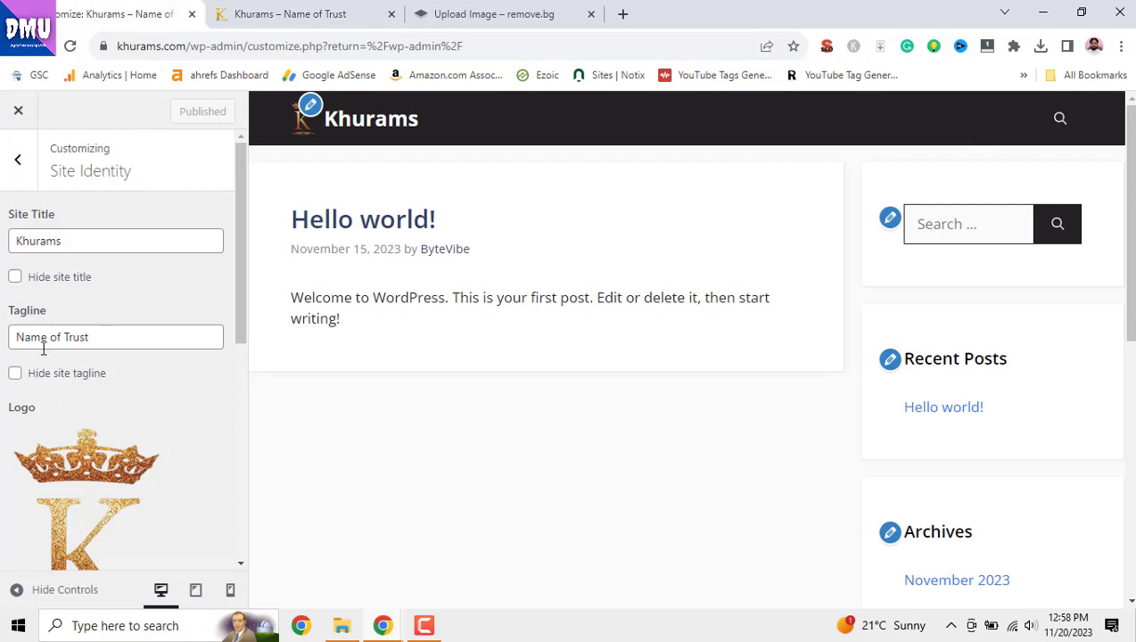
click(17, 375)
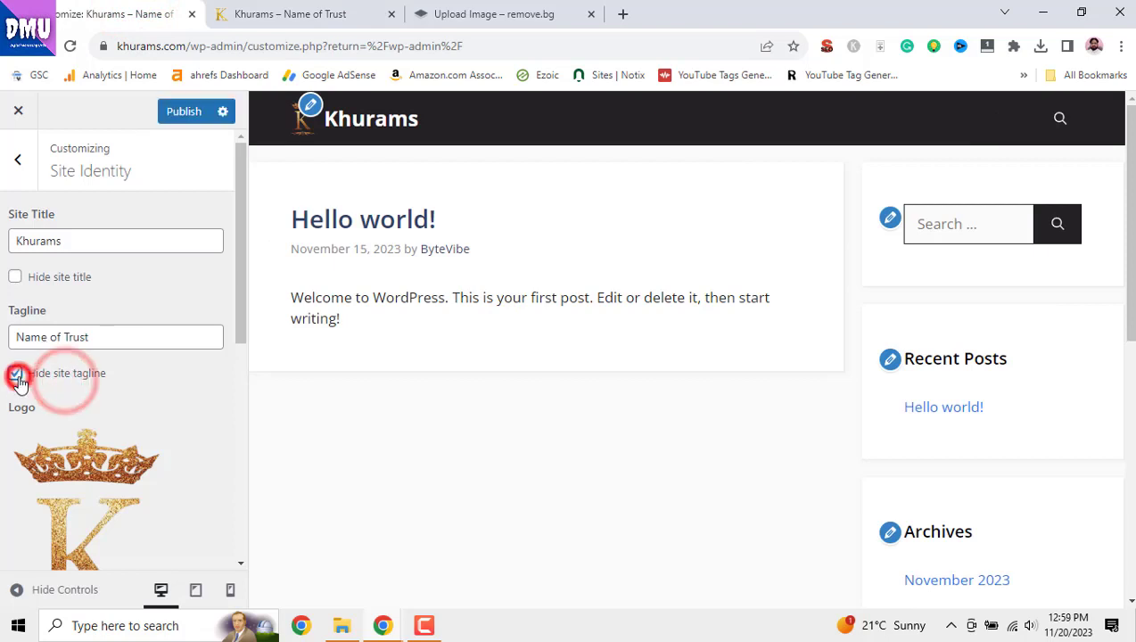
click(16, 374)
click(16, 374)
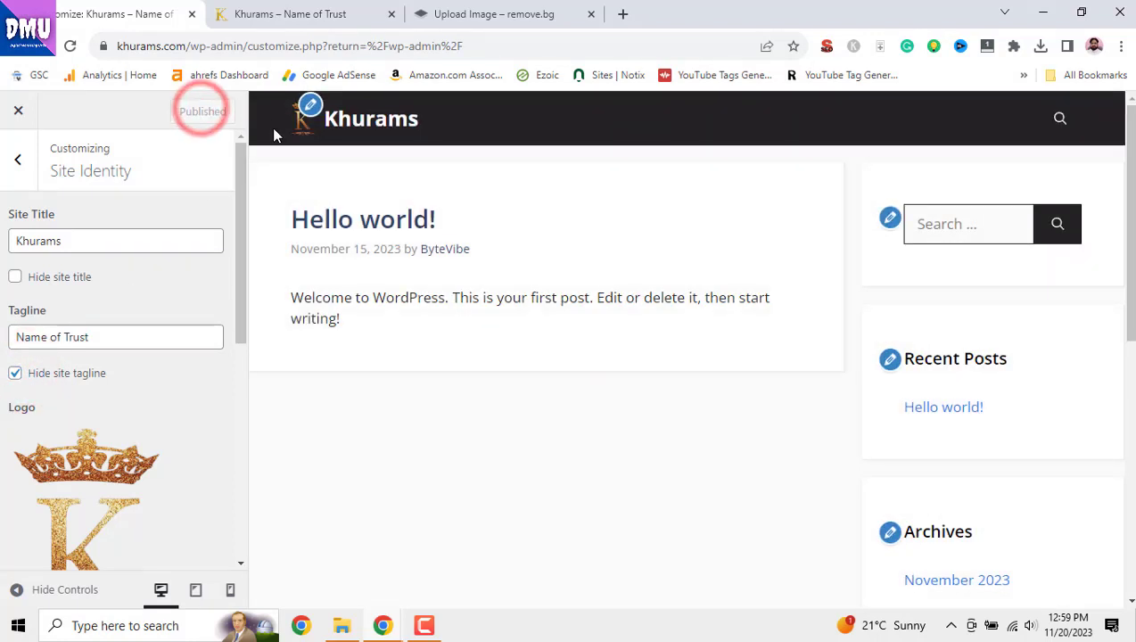
click(15, 374)
click(182, 111)
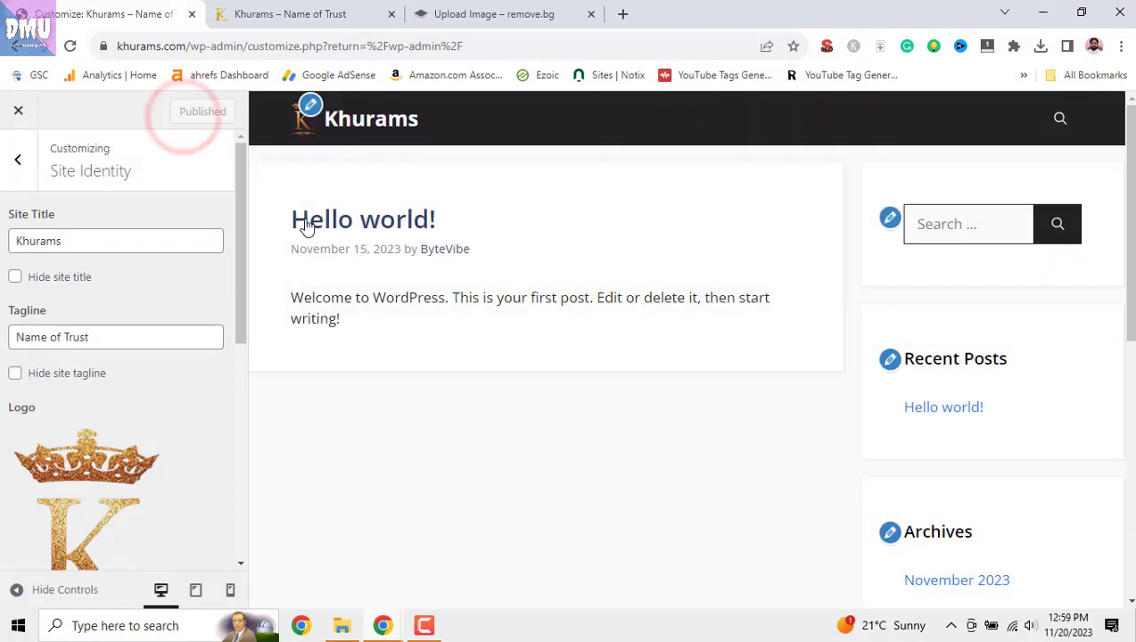
From the remove.bg page, load the gazebosolution.com example site in a new tab.
click(508, 13)
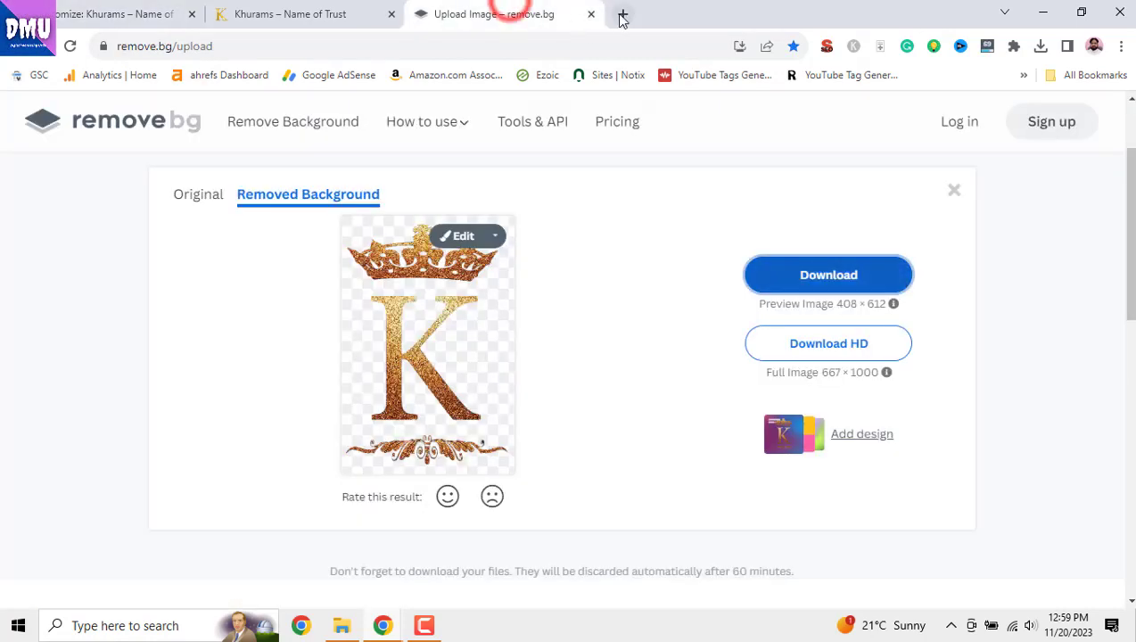
click(623, 15)
text(gazebosolution.com)
key(Return)
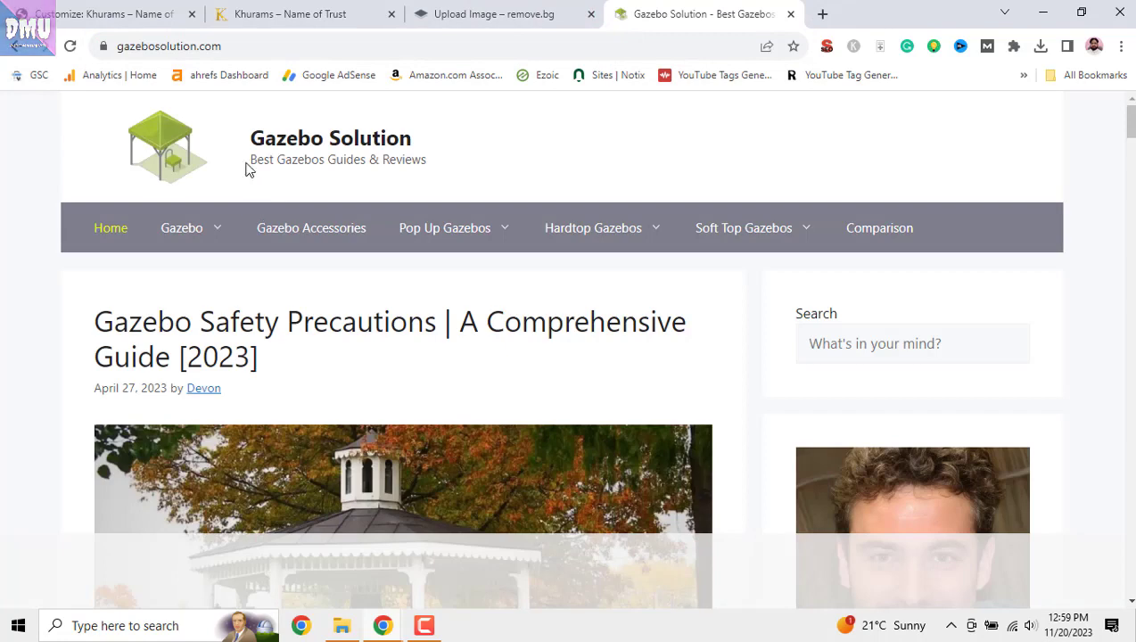
Select the Gazebo site's tagline text, then close the Gazebo and remove.bg tabs.
mouse_move(248, 162)
mouse_down()
mouse_move(425, 174)
mouse_move(557, 154)
mouse_up()
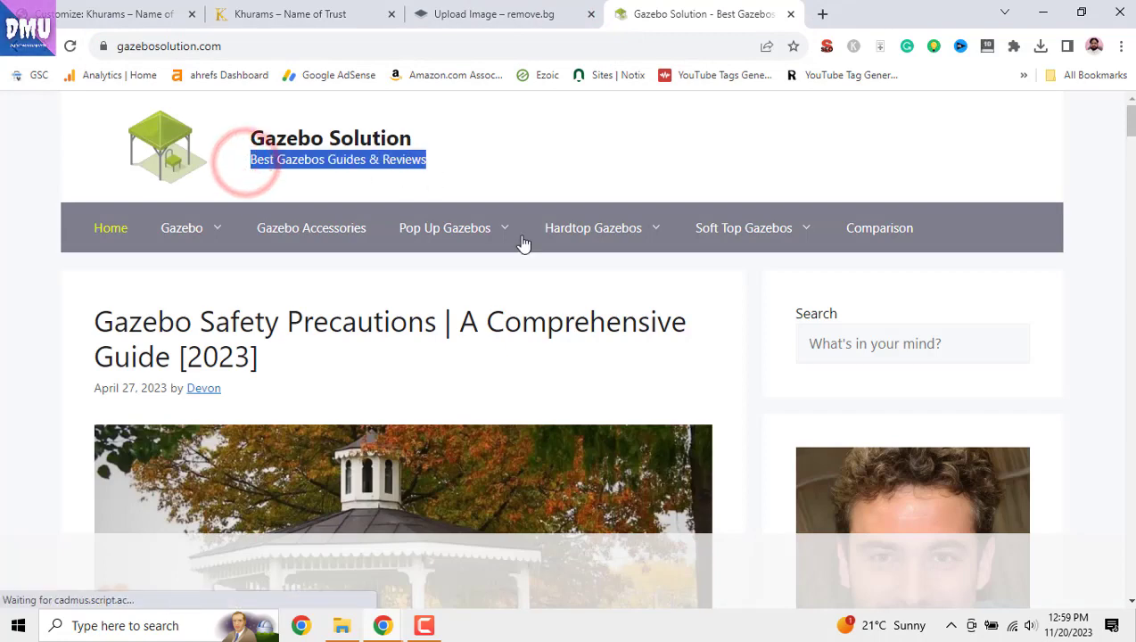
click(790, 14)
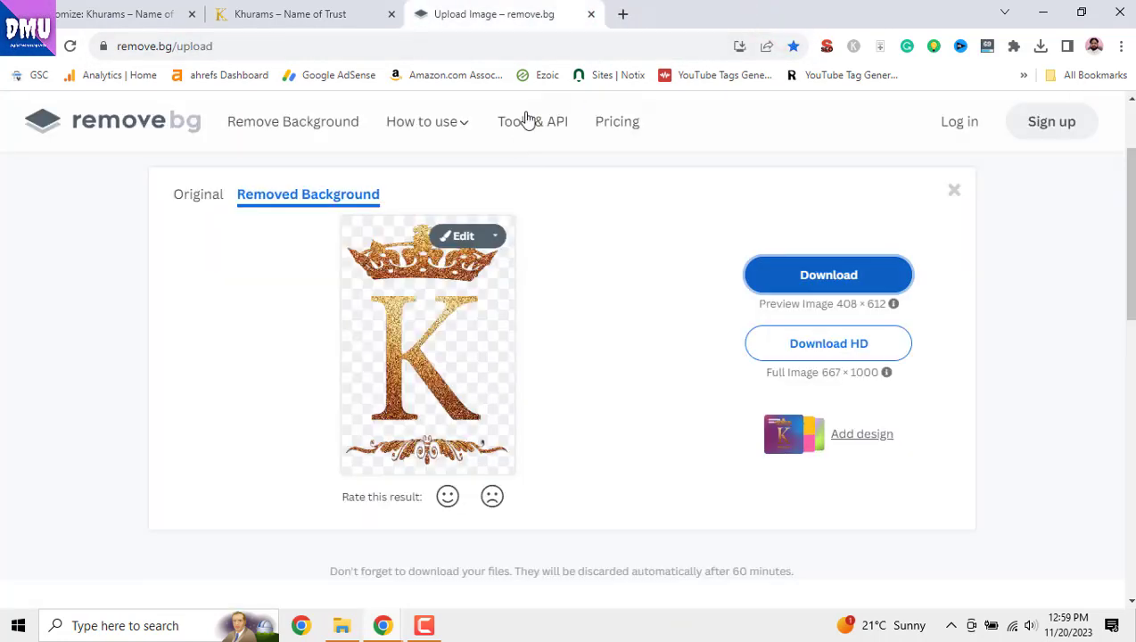
click(590, 15)
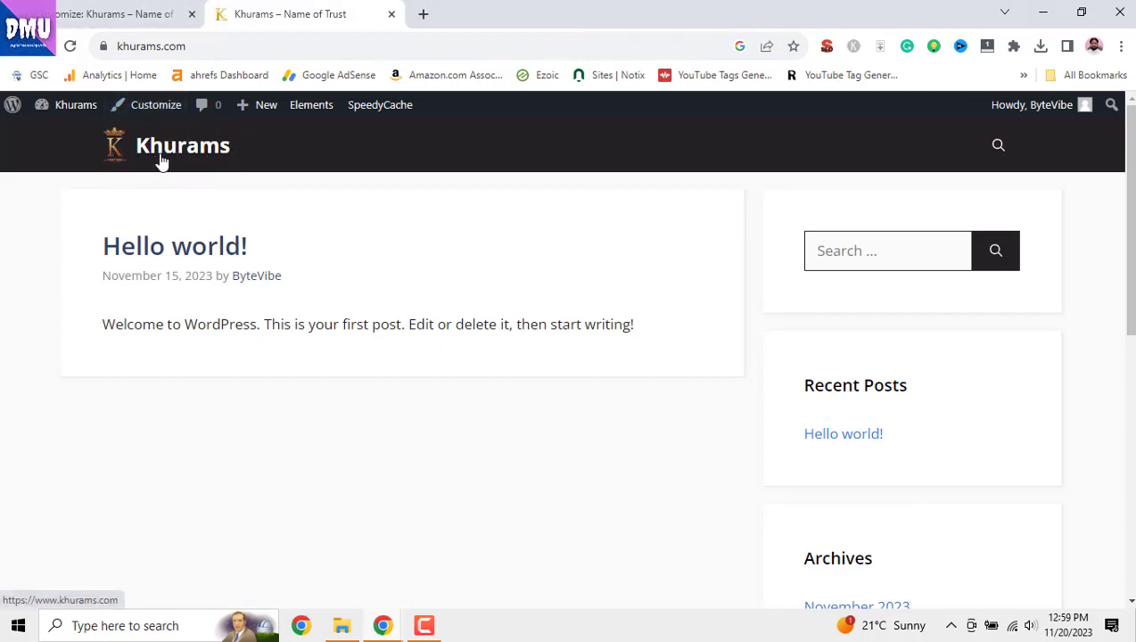
Check the 'Khurams' site title in Site Identity, scroll the panel, and go back to the main section list.
click(156, 13)
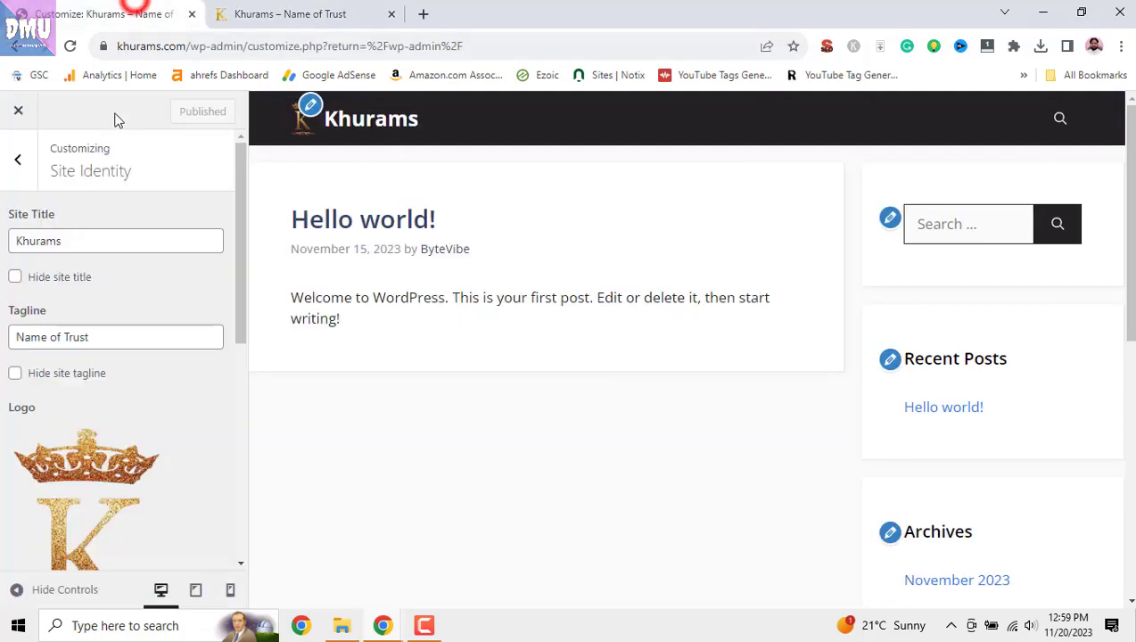
double_click(72, 241)
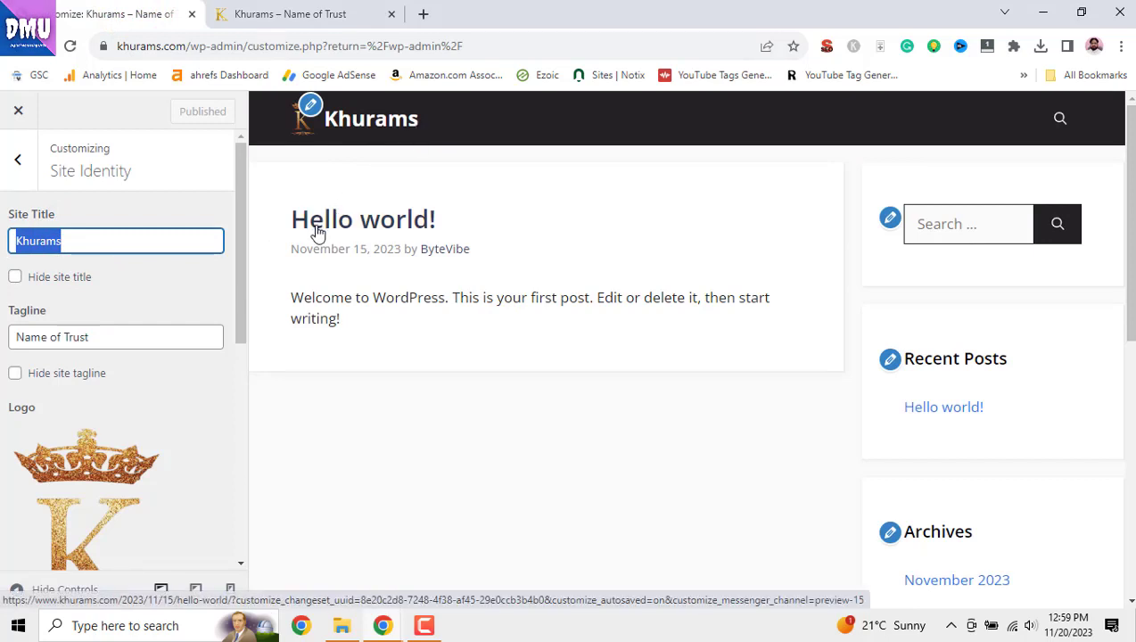
drag(239, 267, 252, 479)
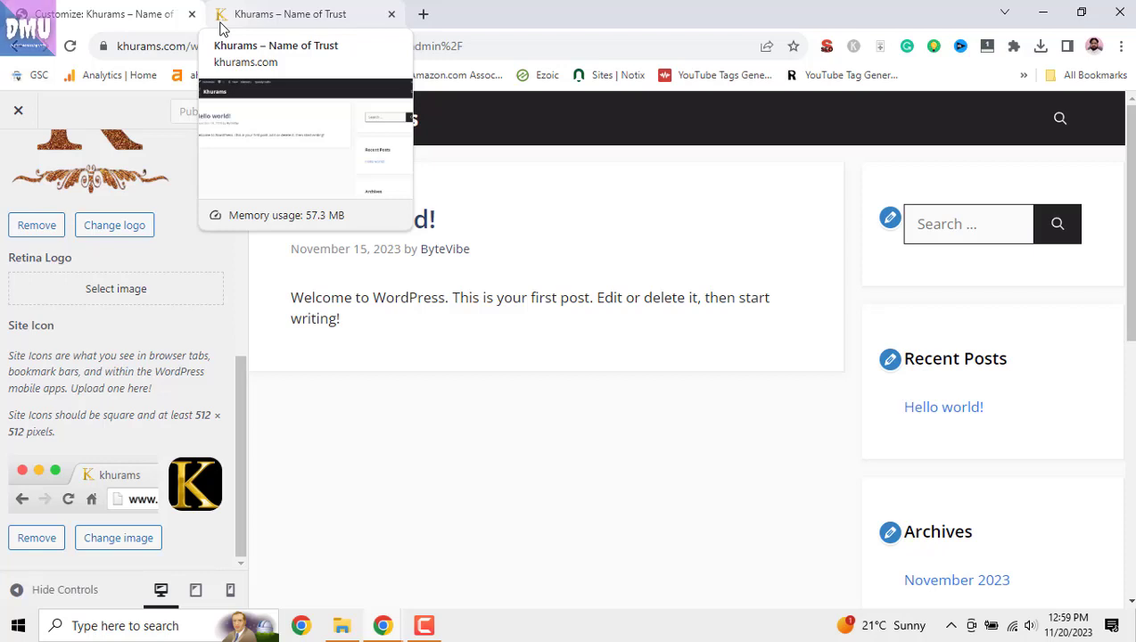
drag(242, 399, 243, 183)
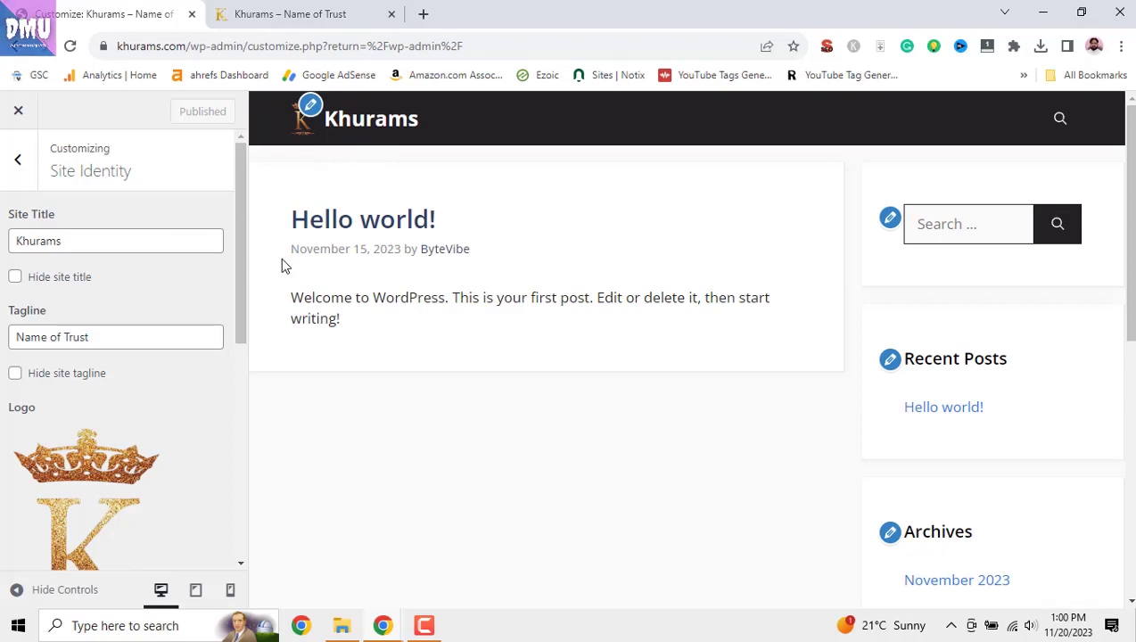
click(20, 163)
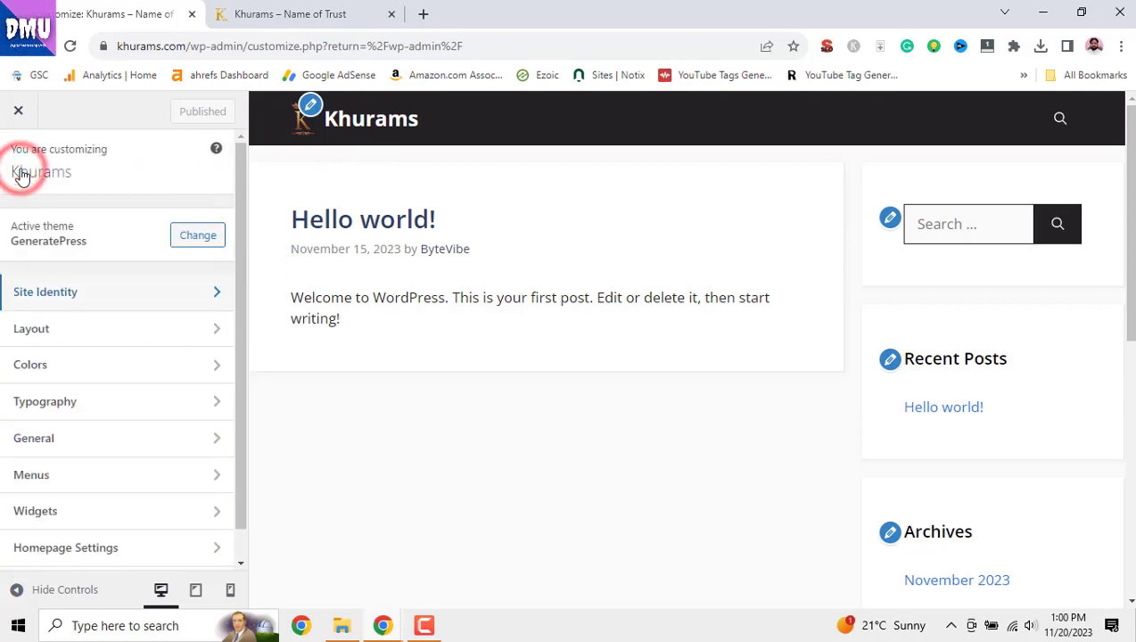